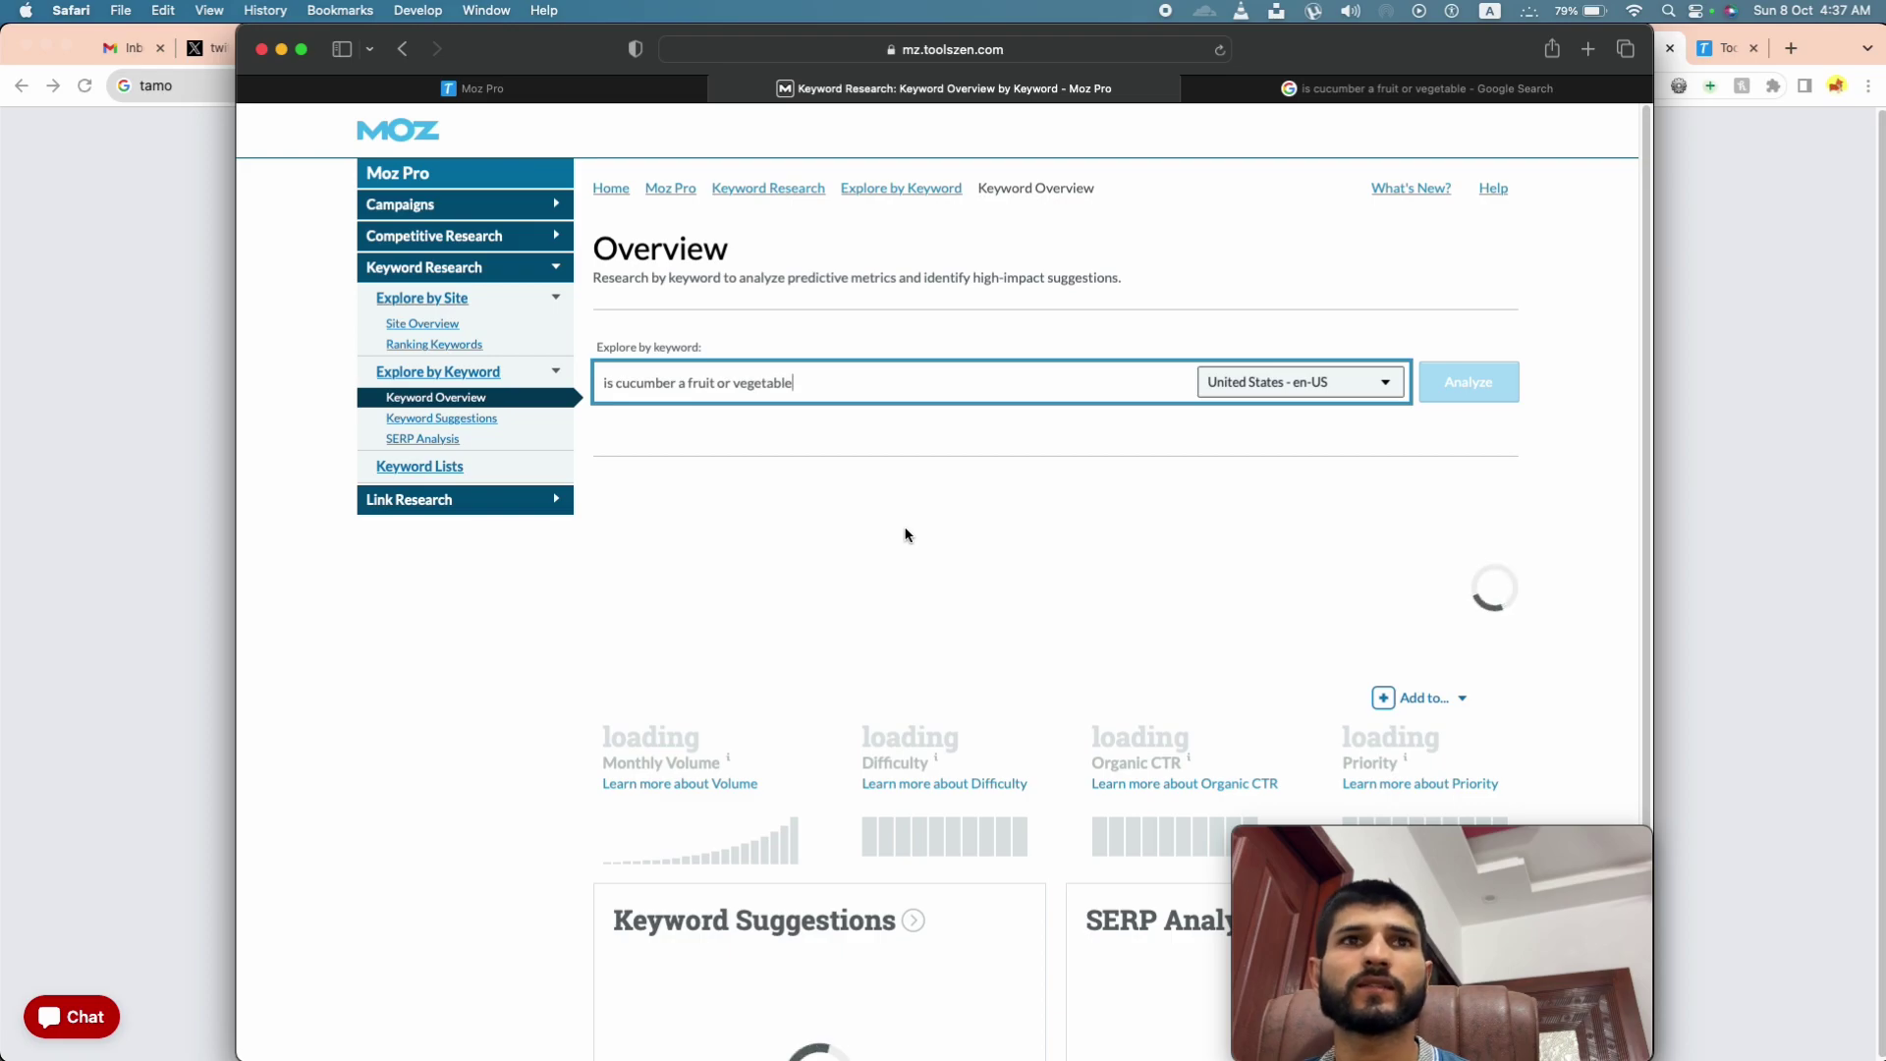
Step: Review the monthly volume, difficulty, organic CTR and priority metrics for the keyword "is cucumber a fruit or vegetable"
{"action": "left_click_drag", "start_coordinate": [1335, 854], "coordinate": [1572, 853]}
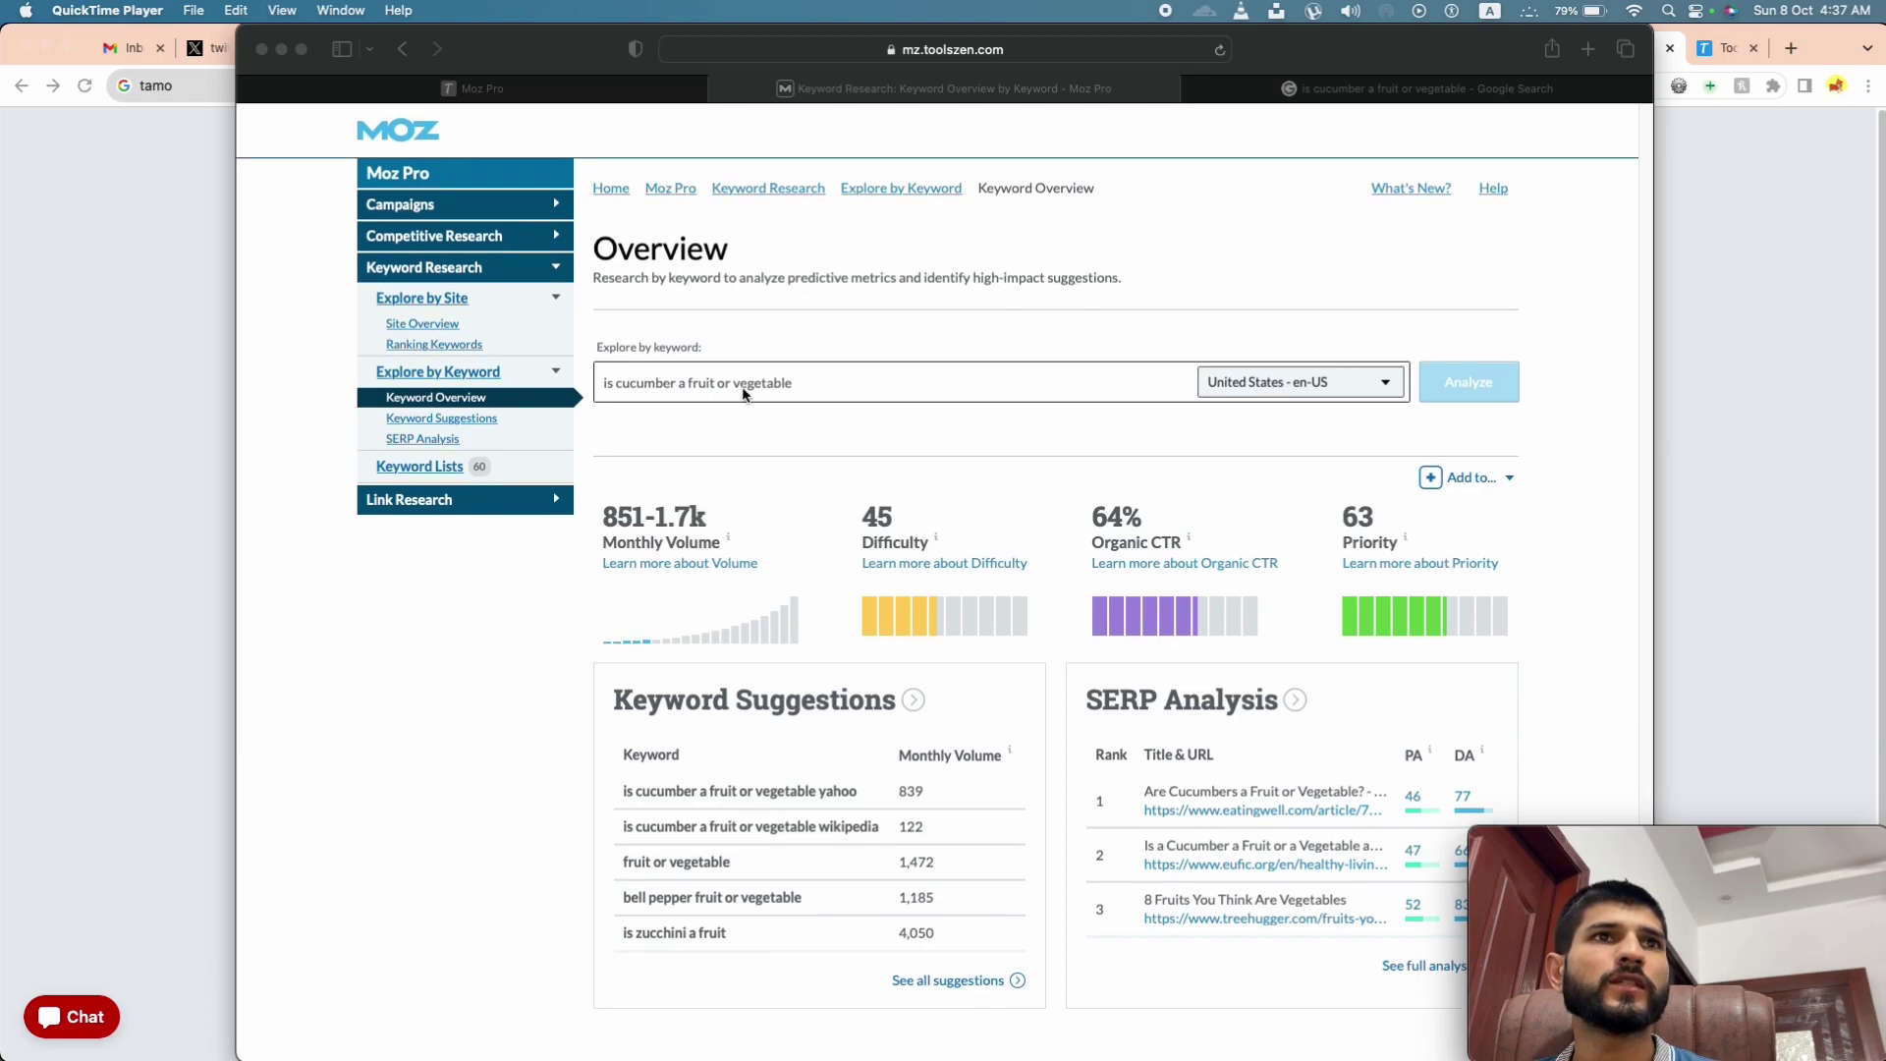
{"action": "left_click", "coordinate": [821, 382]}
{"action": "left_click_drag", "start_coordinate": [821, 382], "coordinate": [598, 382]}
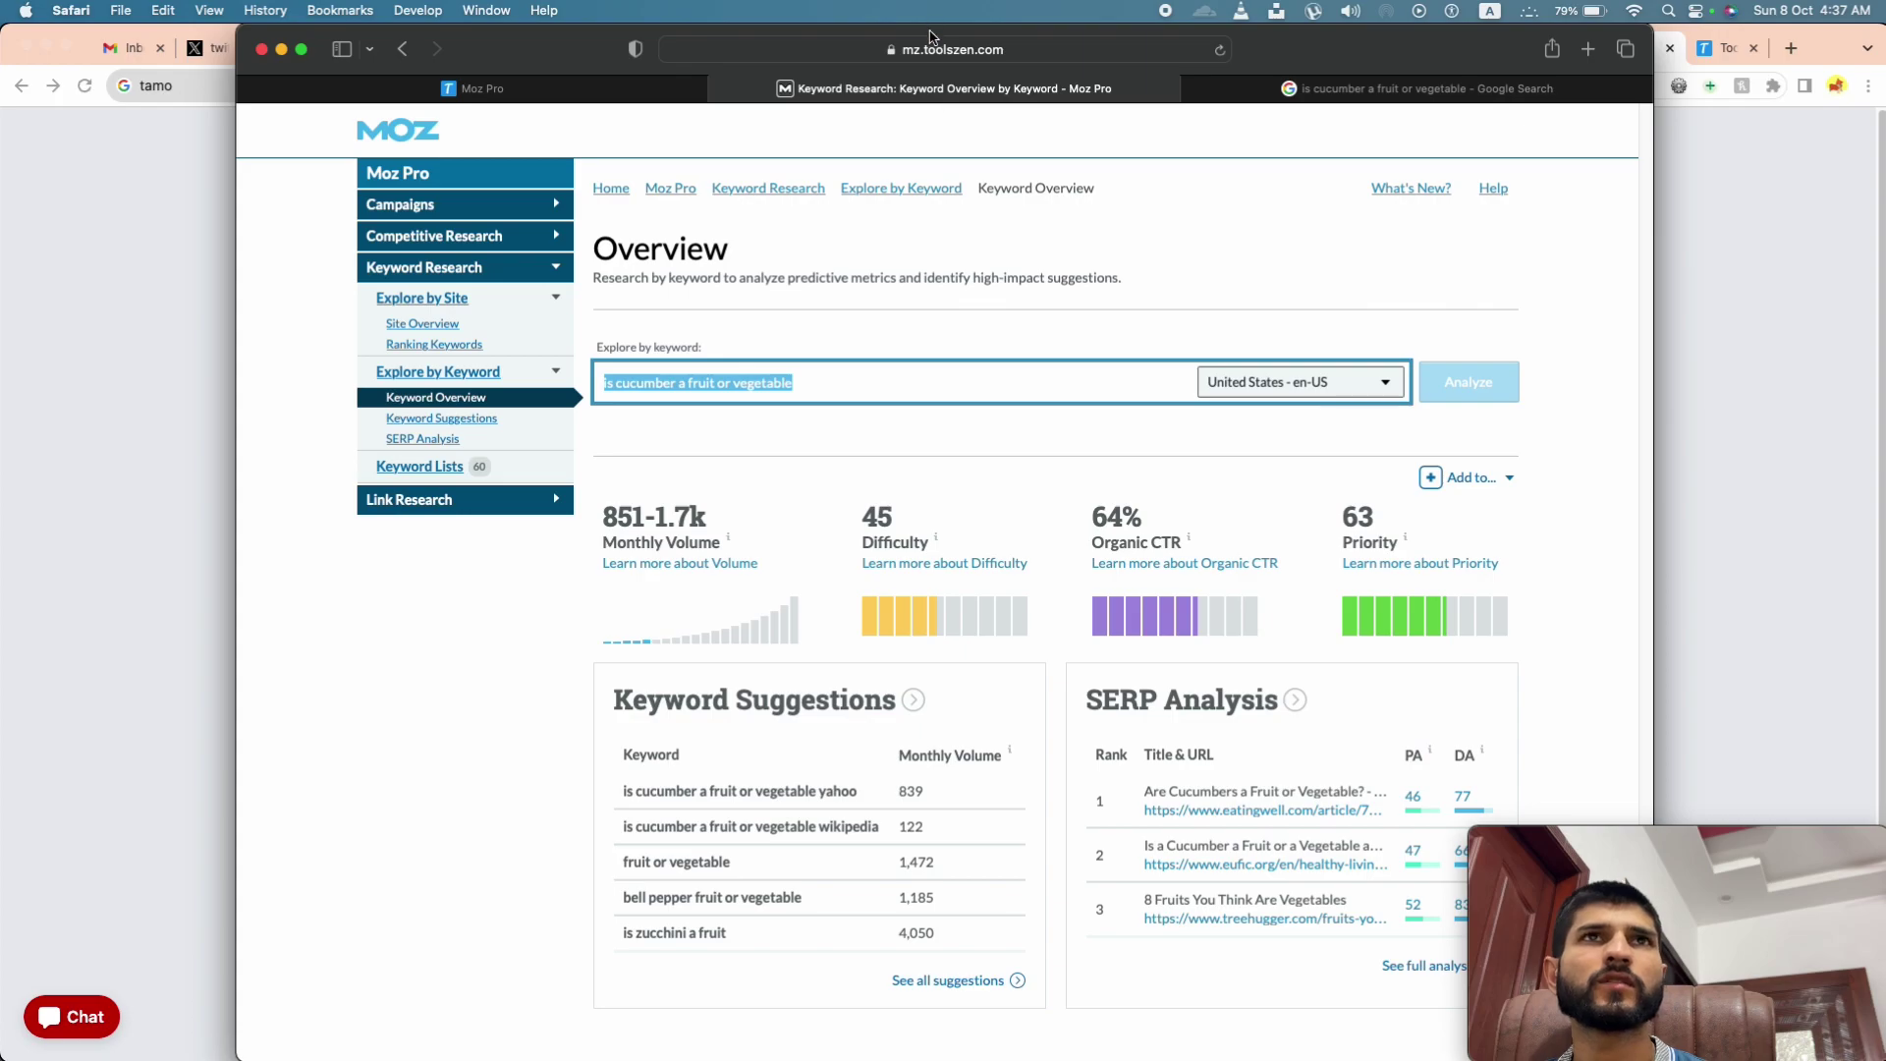
{"action": "left_click_drag", "start_coordinate": [609, 509], "coordinate": [746, 536]}
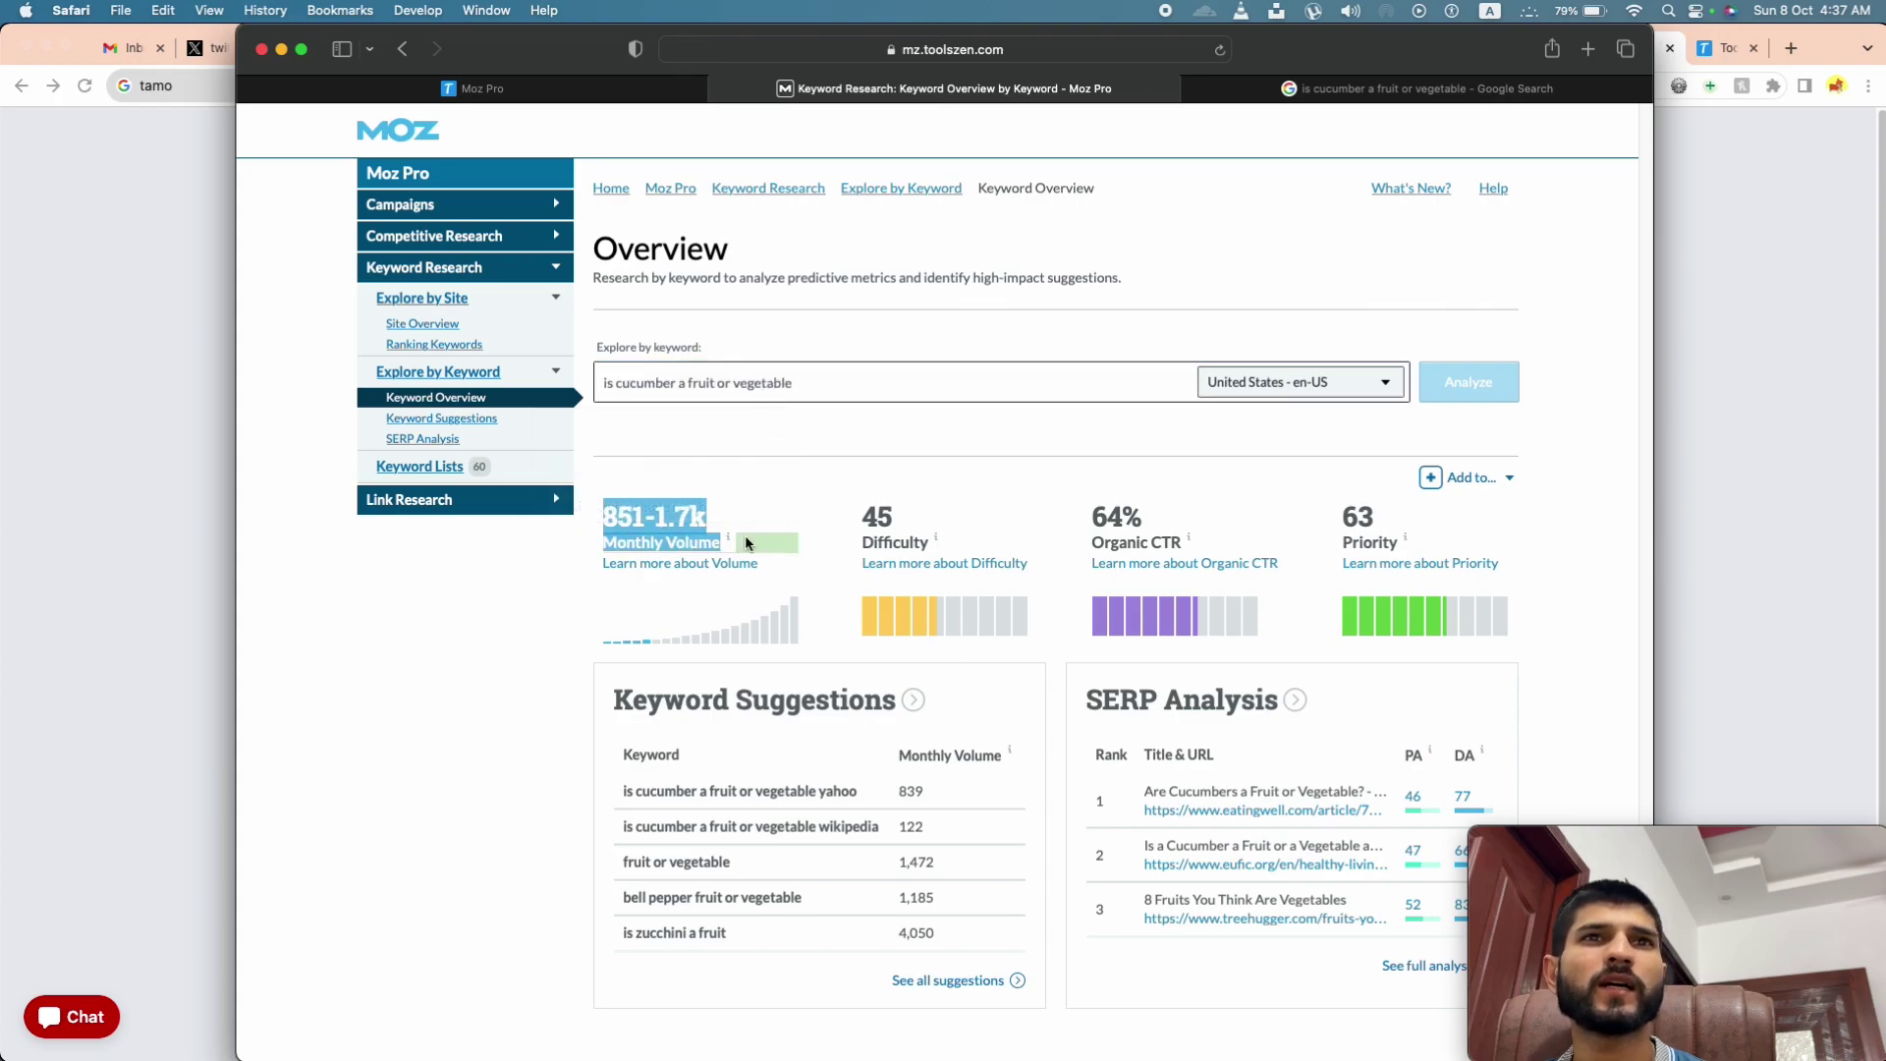
{"action": "left_click", "coordinate": [929, 473]}
{"action": "mouse_move", "coordinate": [1122, 543]}
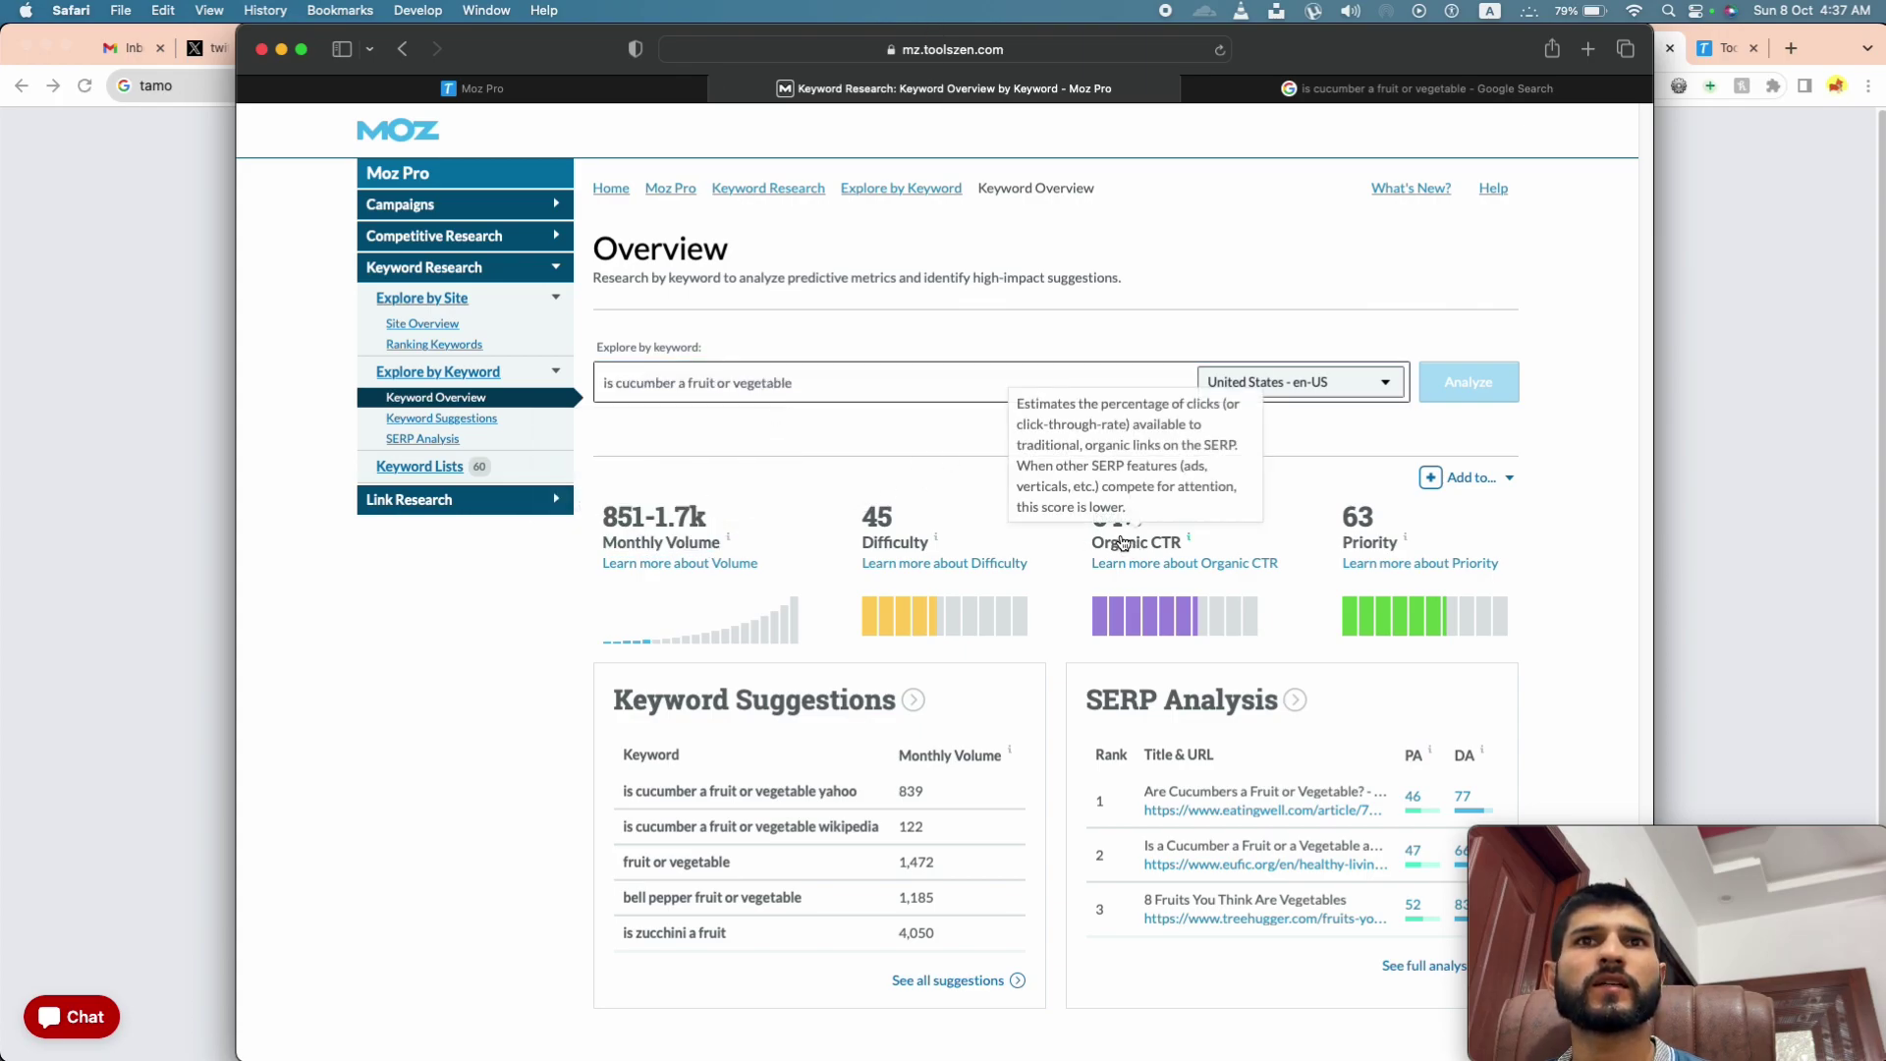
{"action": "mouse_move", "coordinate": [1375, 551]}
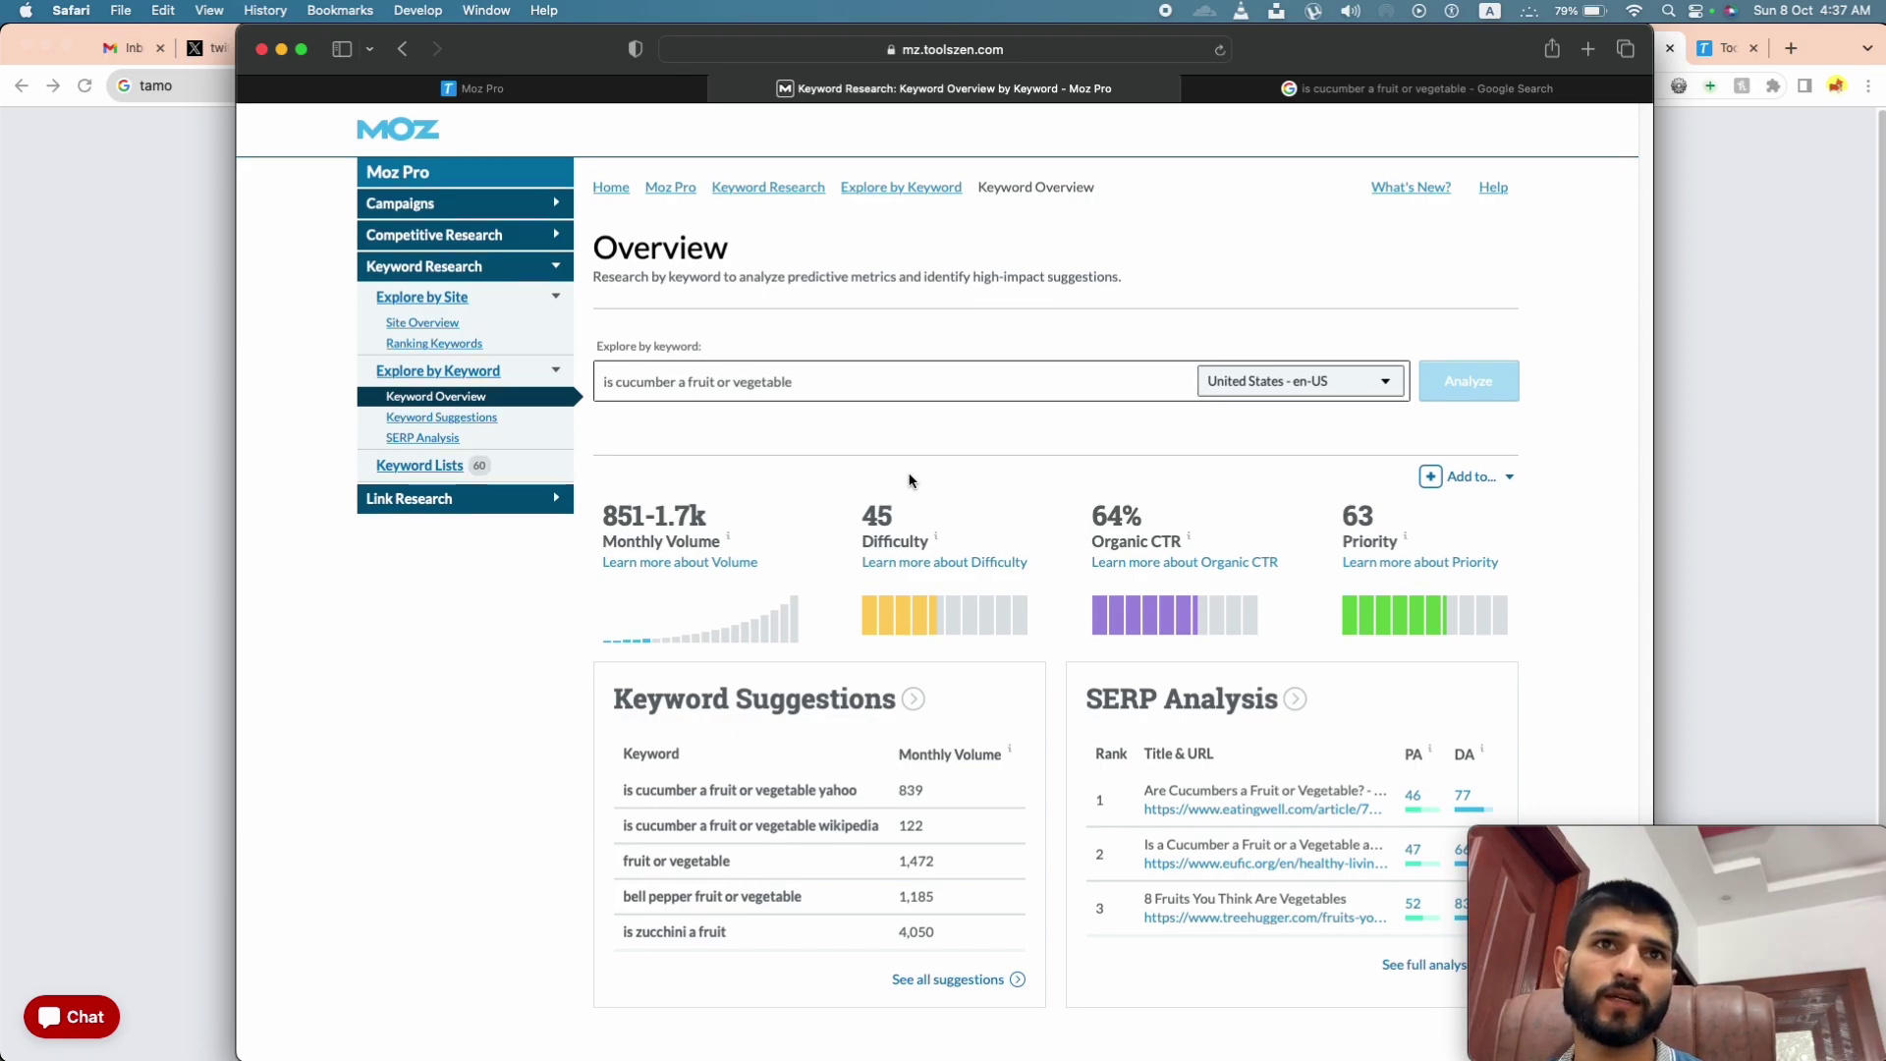
{"action": "left_click_drag", "start_coordinate": [600, 520], "coordinate": [711, 542]}
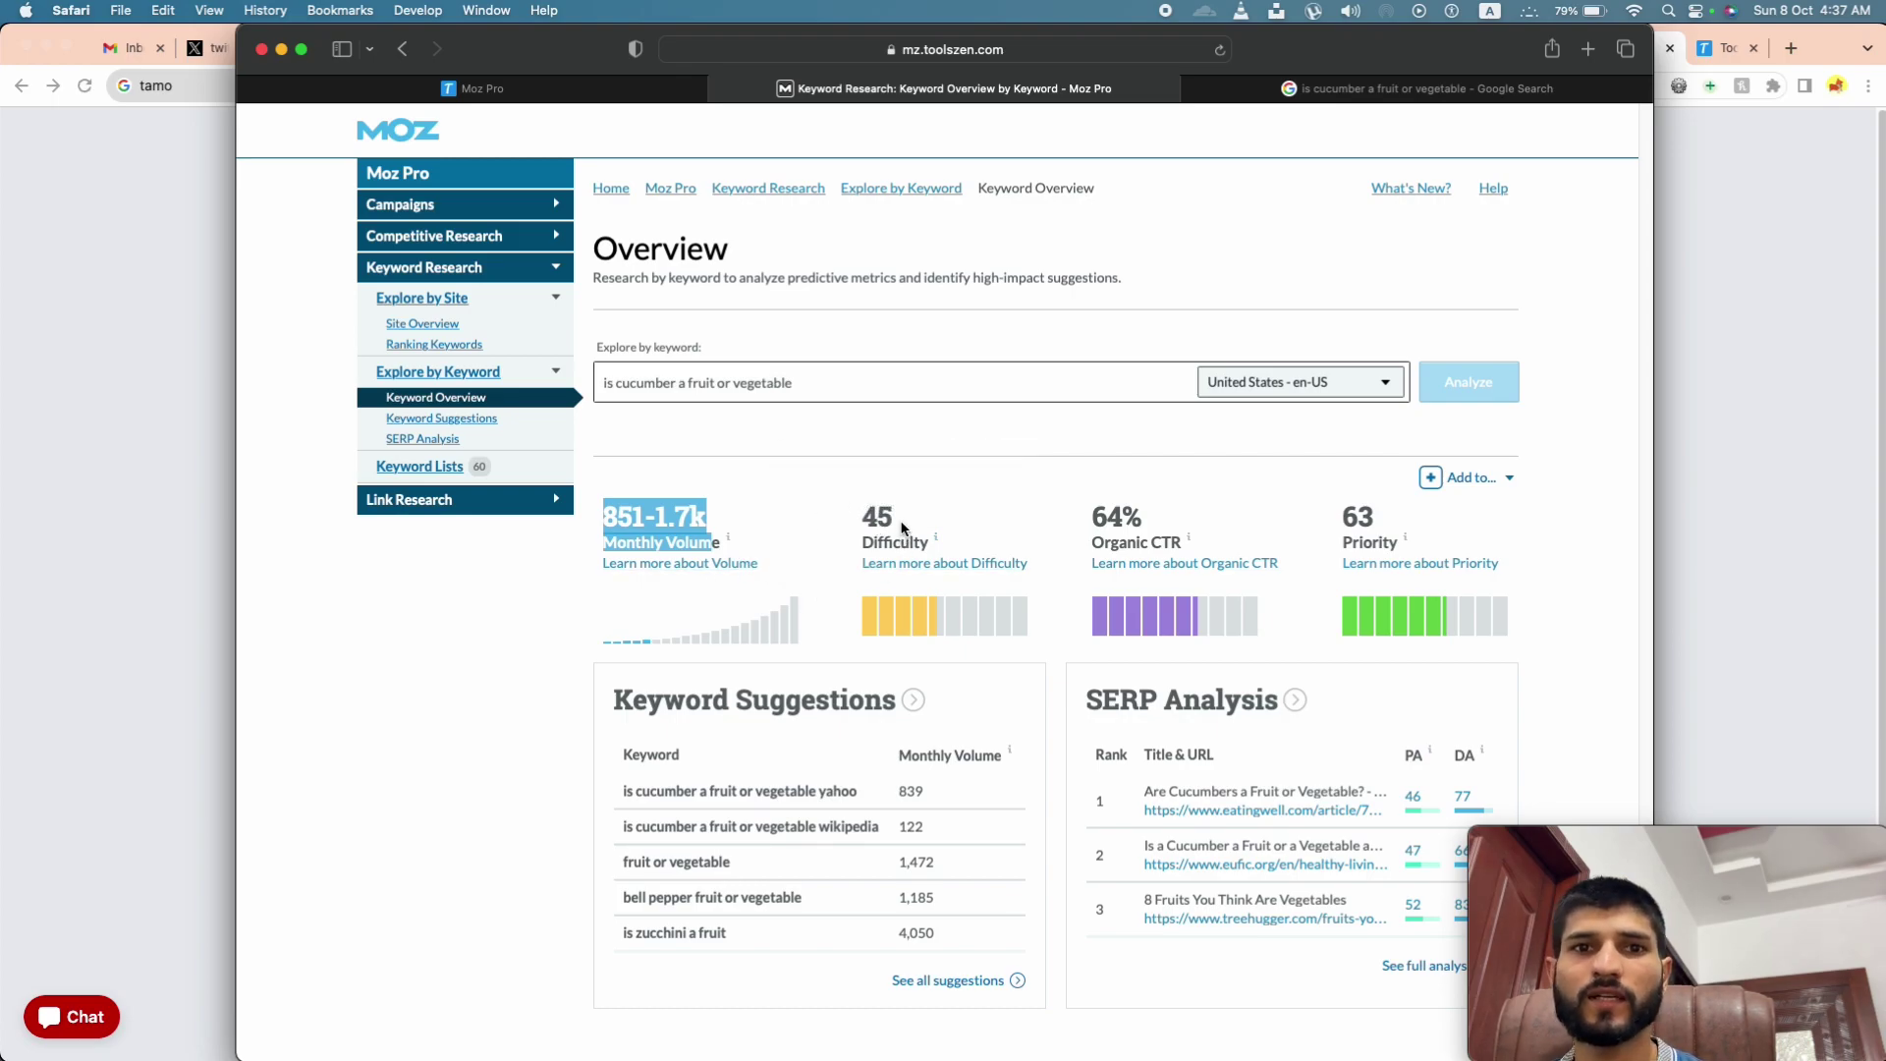
{"action": "left_click", "coordinate": [792, 521]}
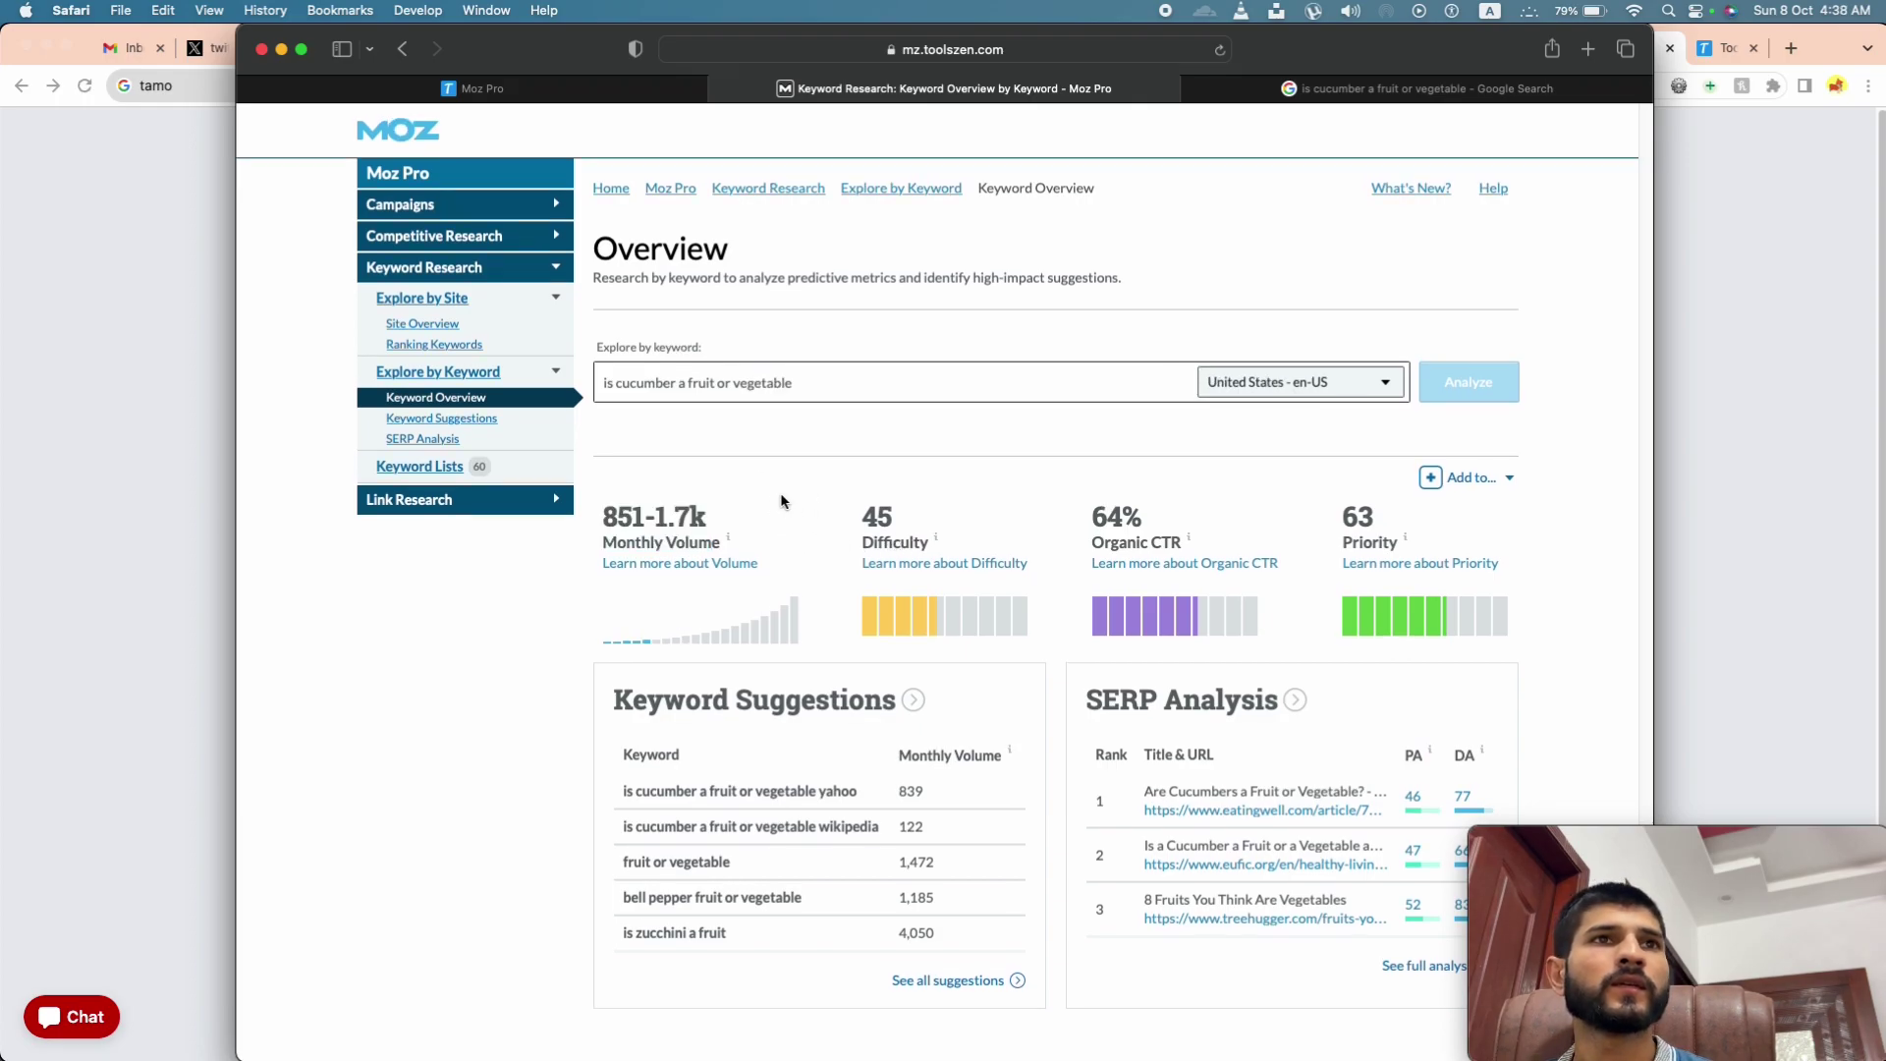
Step: Open the keyword's full SERP analysis and look over the first-page organic results, focusing on the top result's domain authority
{"action": "scroll", "coordinate": [1154, 553], "scroll_direction": "down", "scroll_amount": 1}
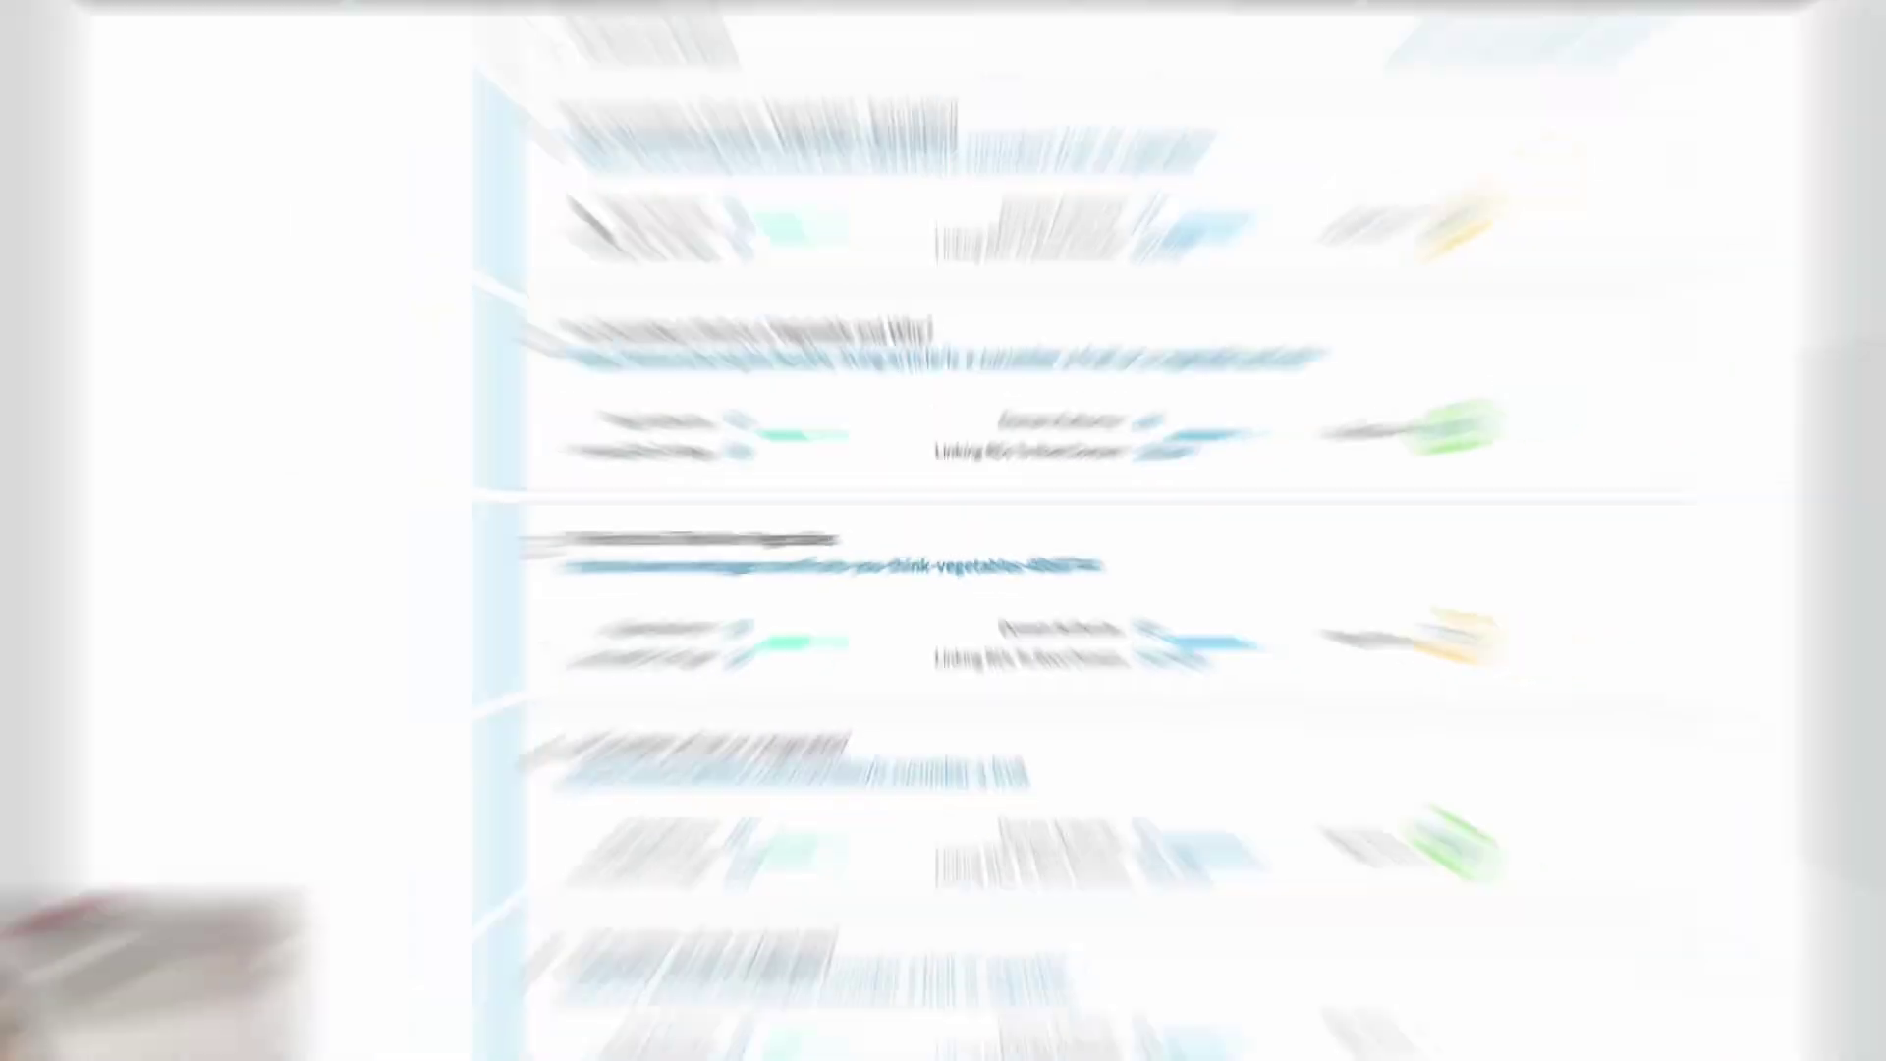
{"action": "scroll", "coordinate": [663, 279], "scroll_direction": "down", "scroll_amount": 5}
{"action": "scroll", "coordinate": [664, 282], "scroll_direction": "down", "scroll_amount": 2}
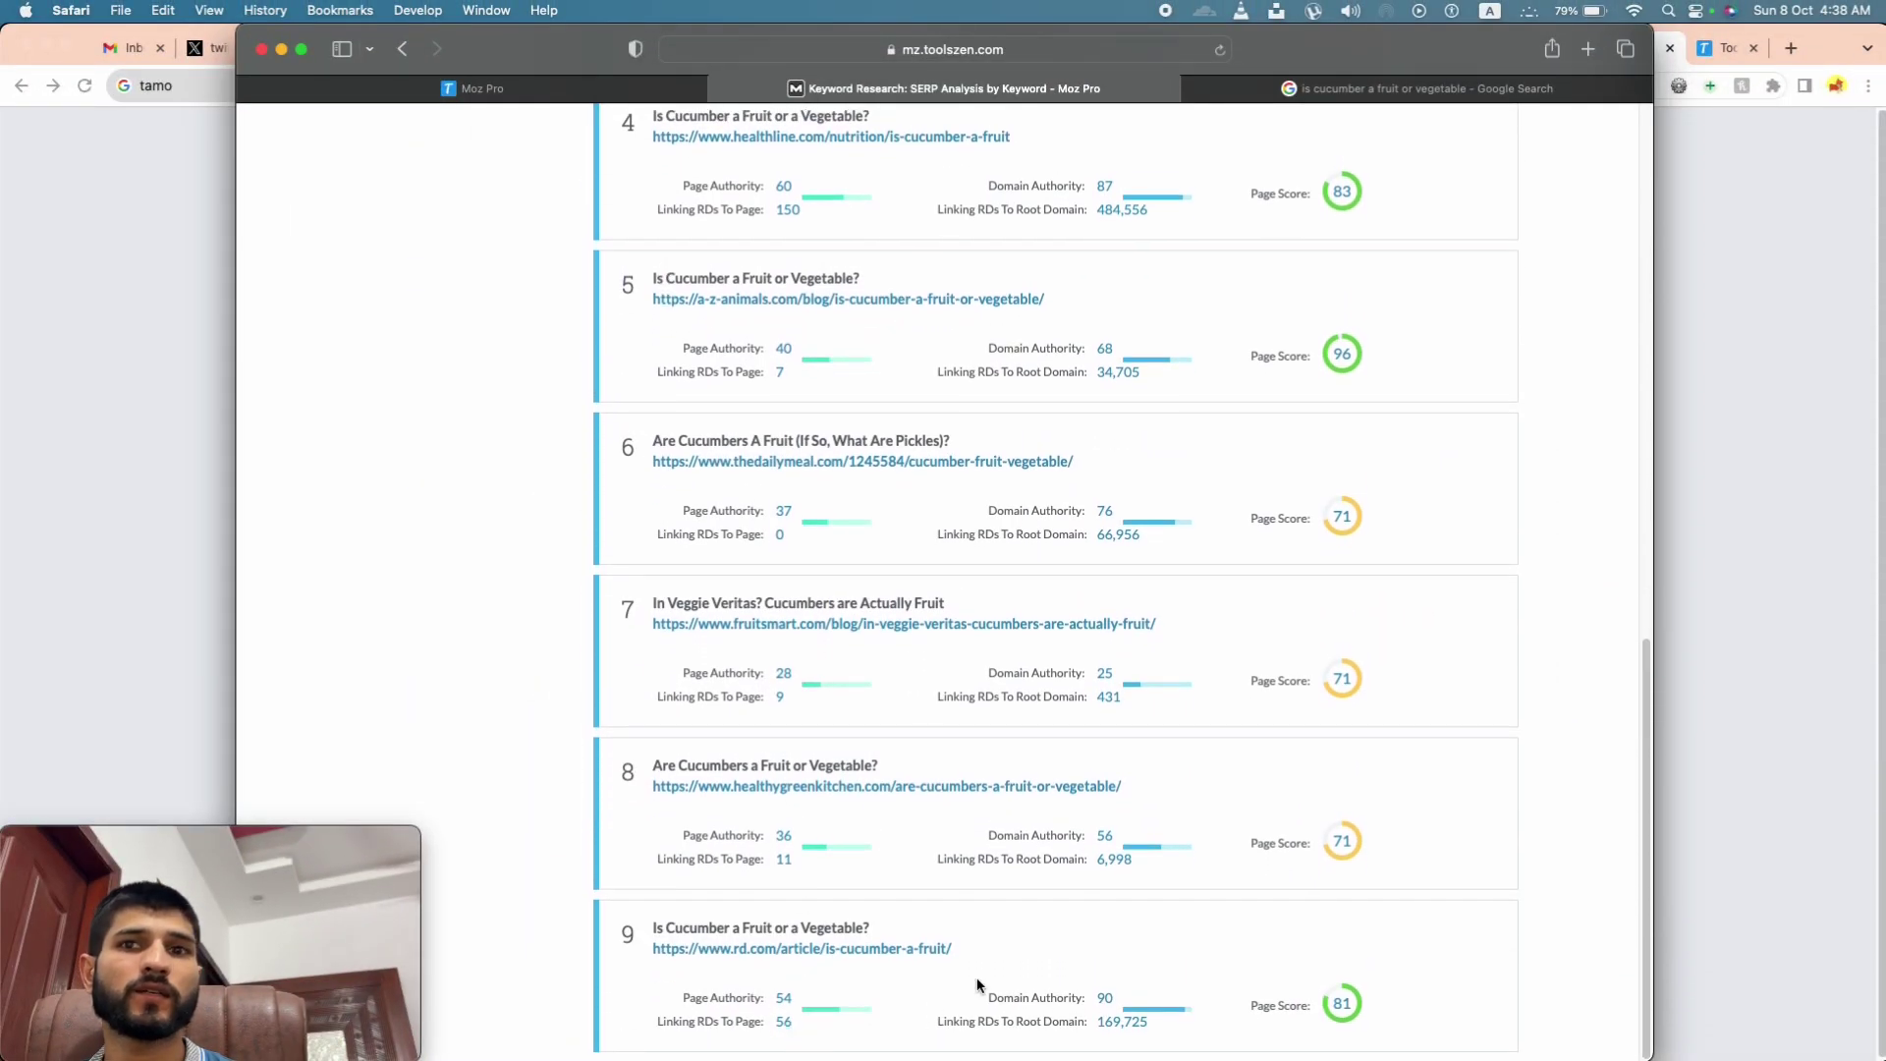
{"action": "scroll", "coordinate": [822, 721], "scroll_direction": "up", "scroll_amount": 10}
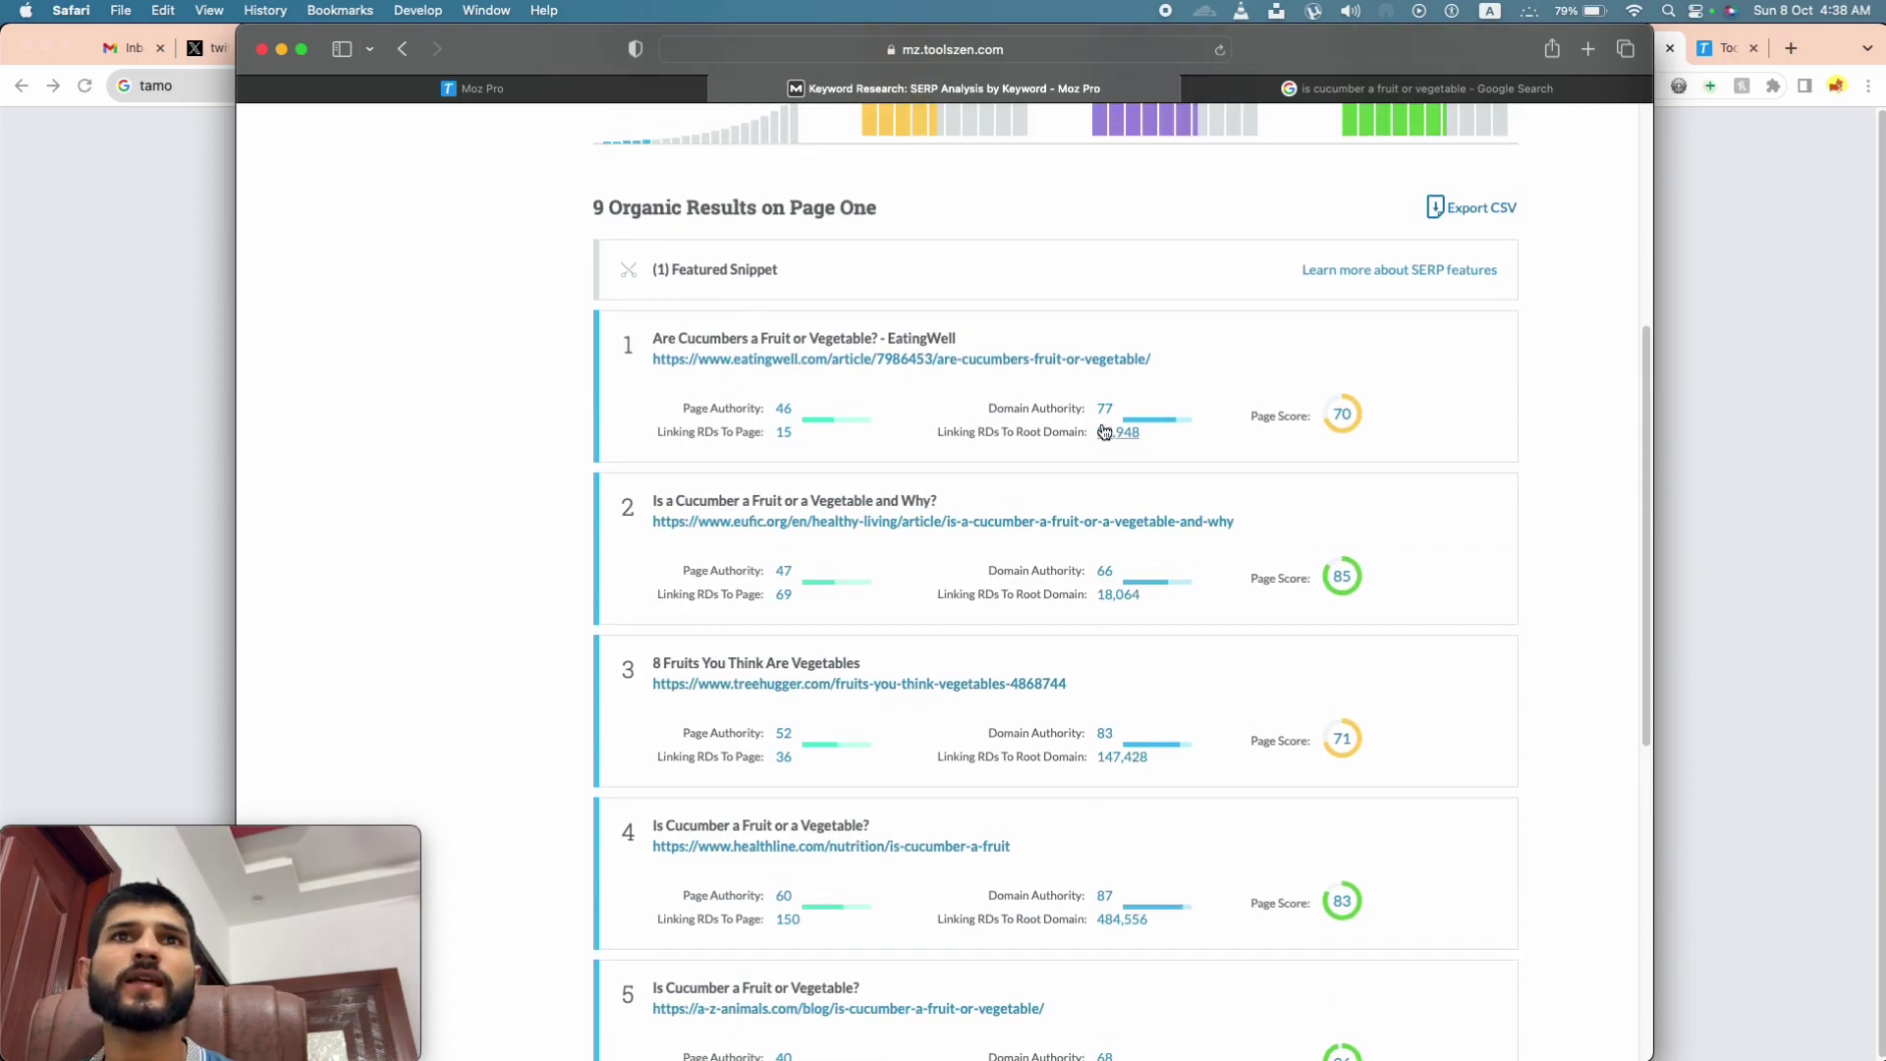
{"action": "double_click", "coordinate": [996, 411]}
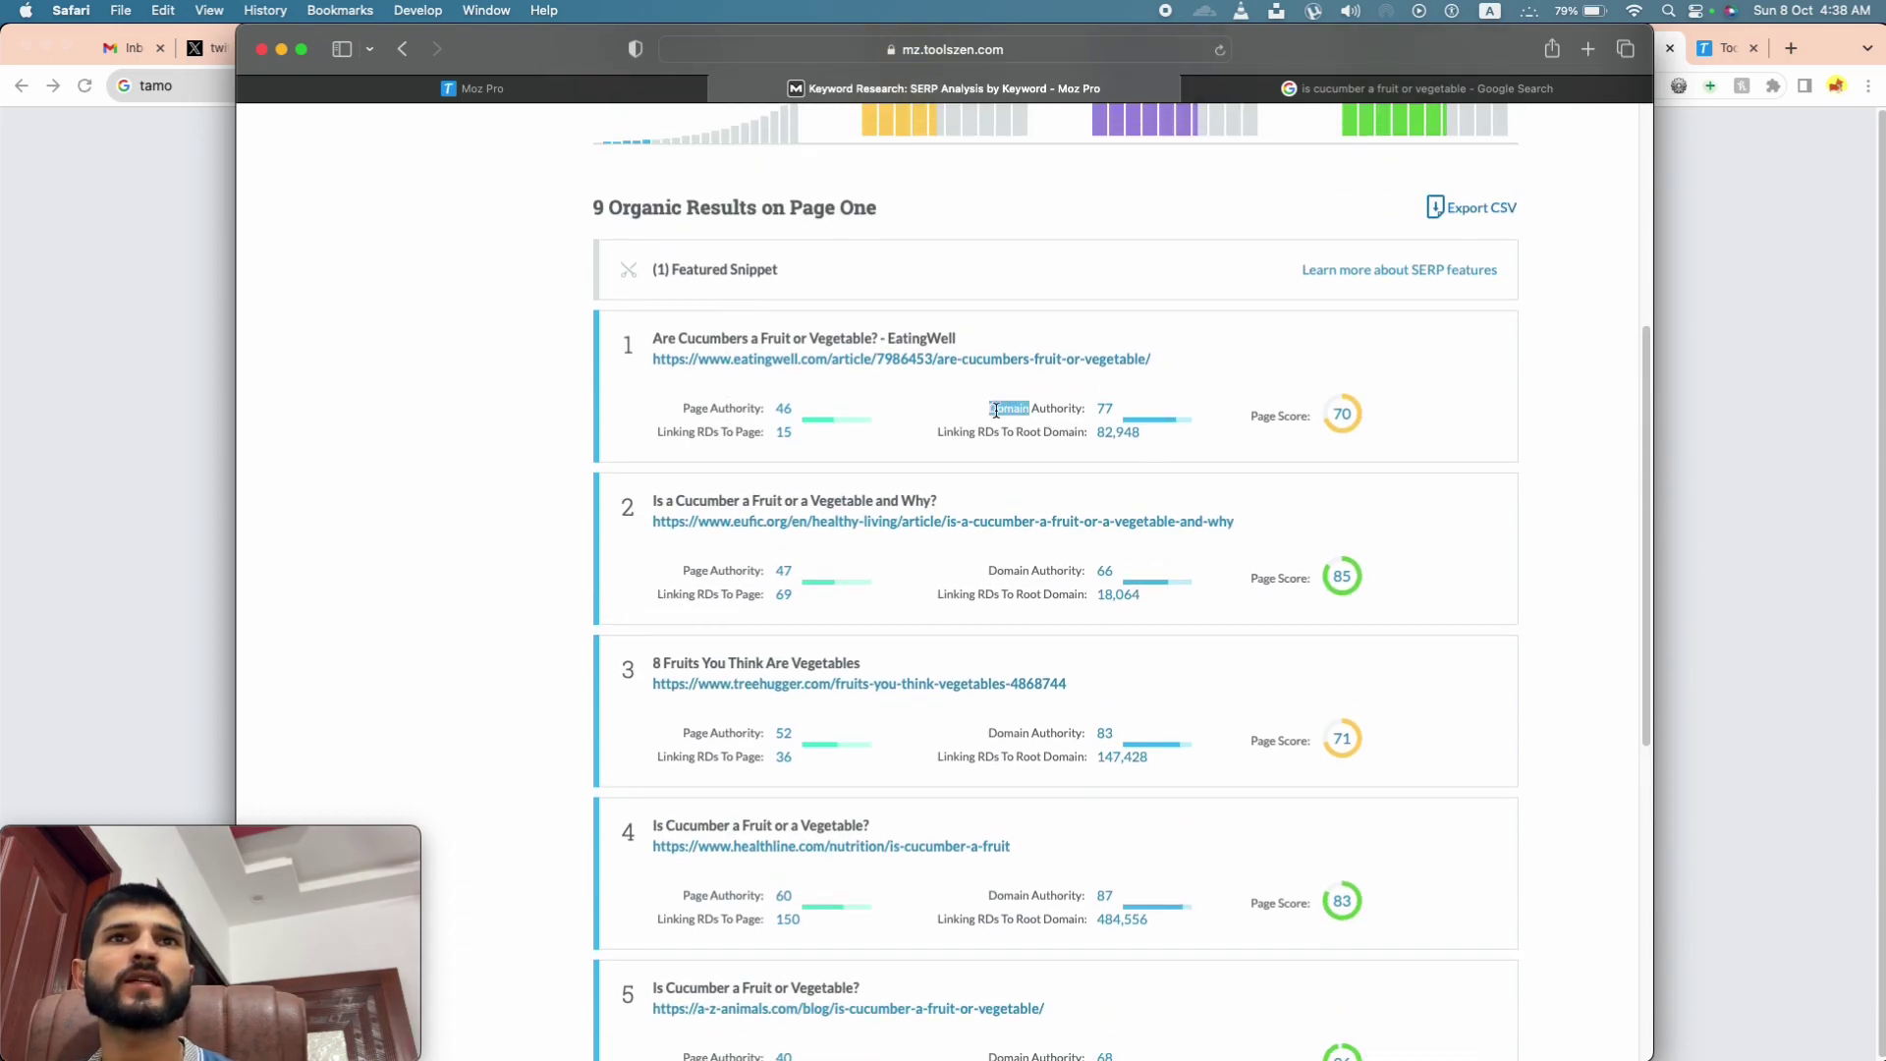
{"action": "scroll", "coordinate": [1018, 407], "scroll_direction": "down", "scroll_amount": 3}
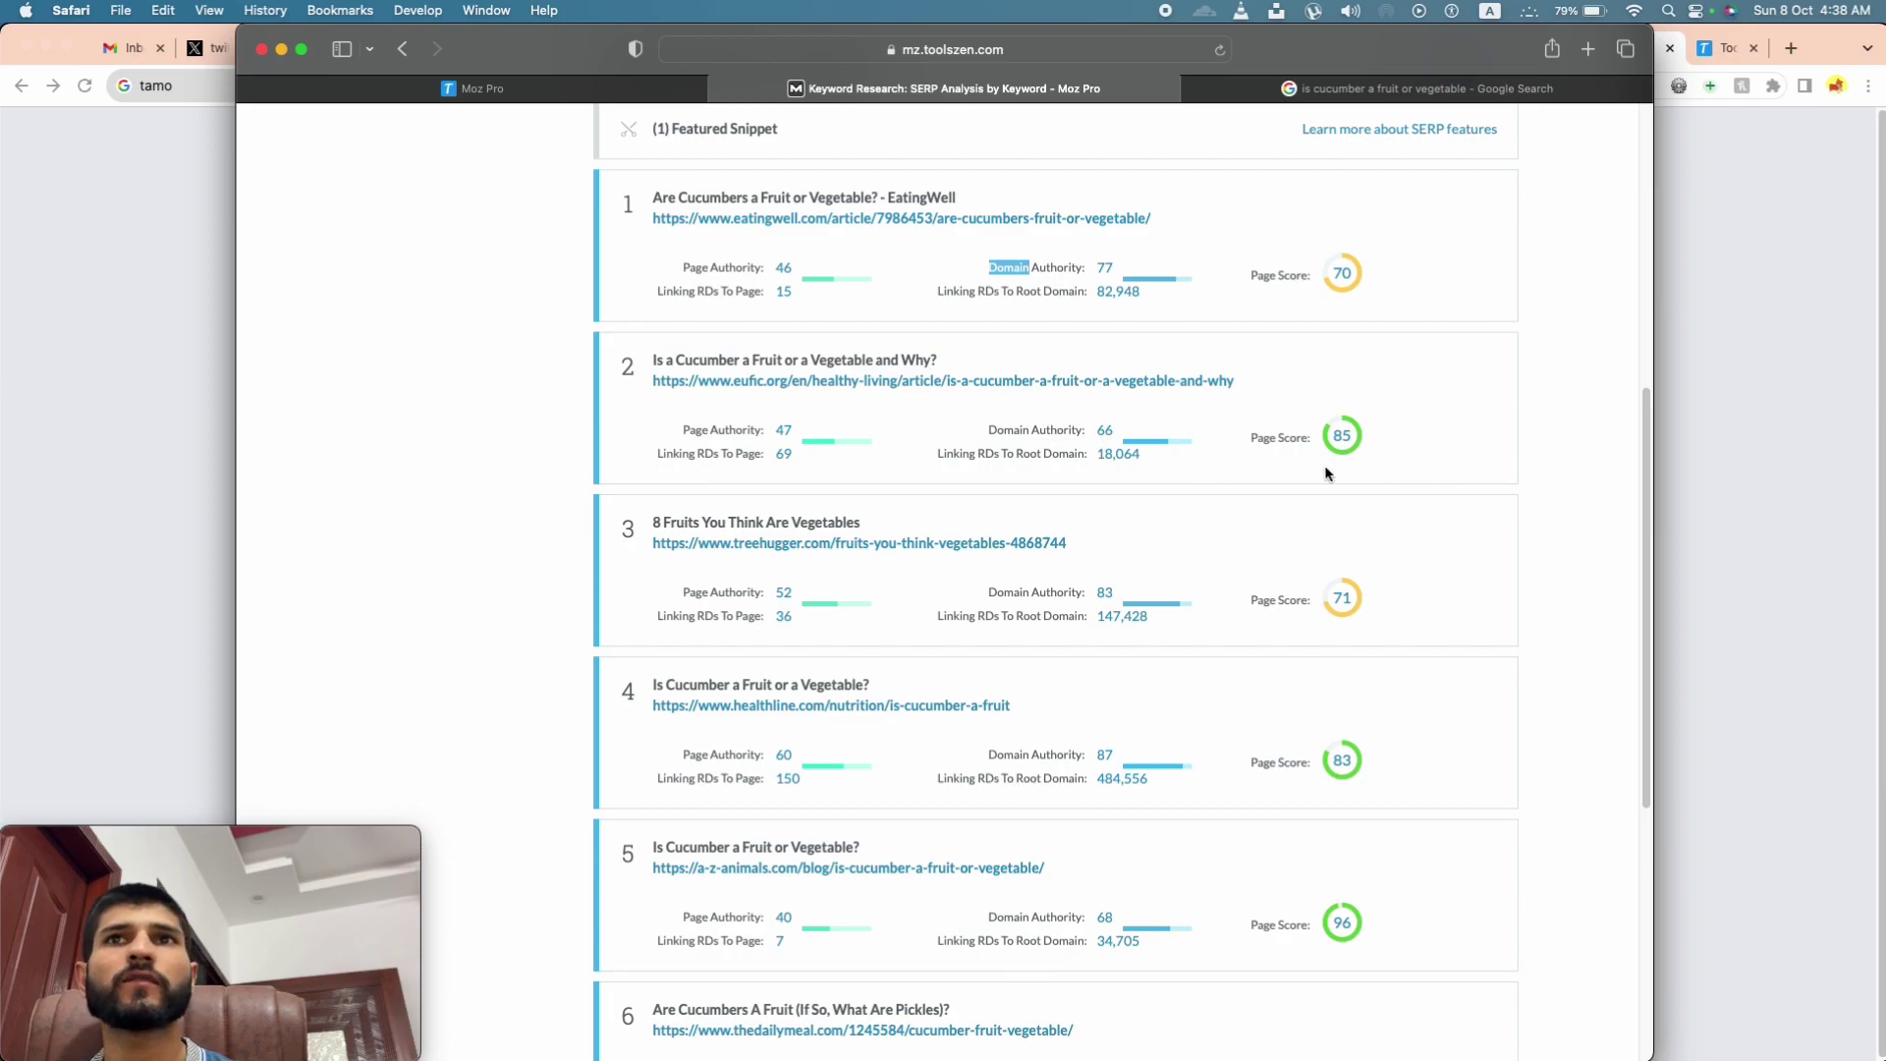
{"action": "scroll", "coordinate": [1182, 499], "scroll_direction": "up", "scroll_amount": 5}
{"action": "scroll", "coordinate": [1183, 499], "scroll_direction": "down", "scroll_amount": 3}
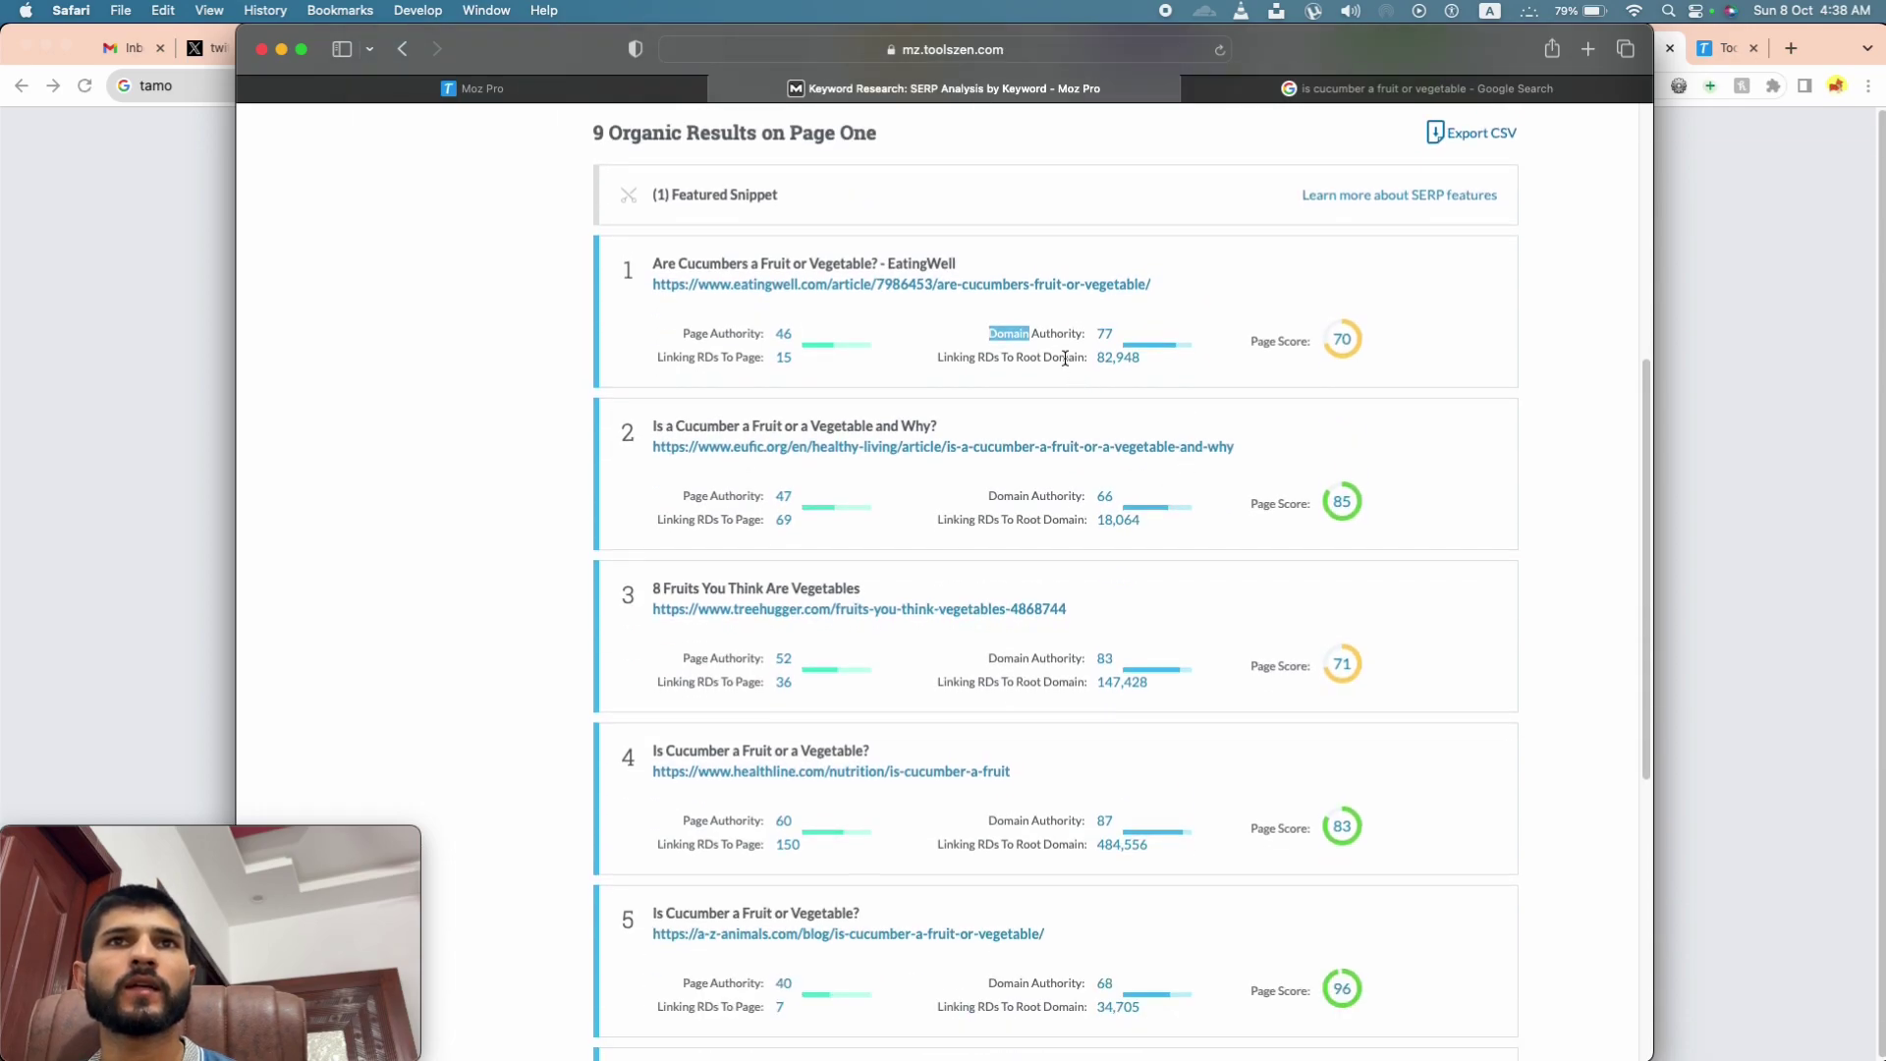
{"action": "key", "text": "super+t"}
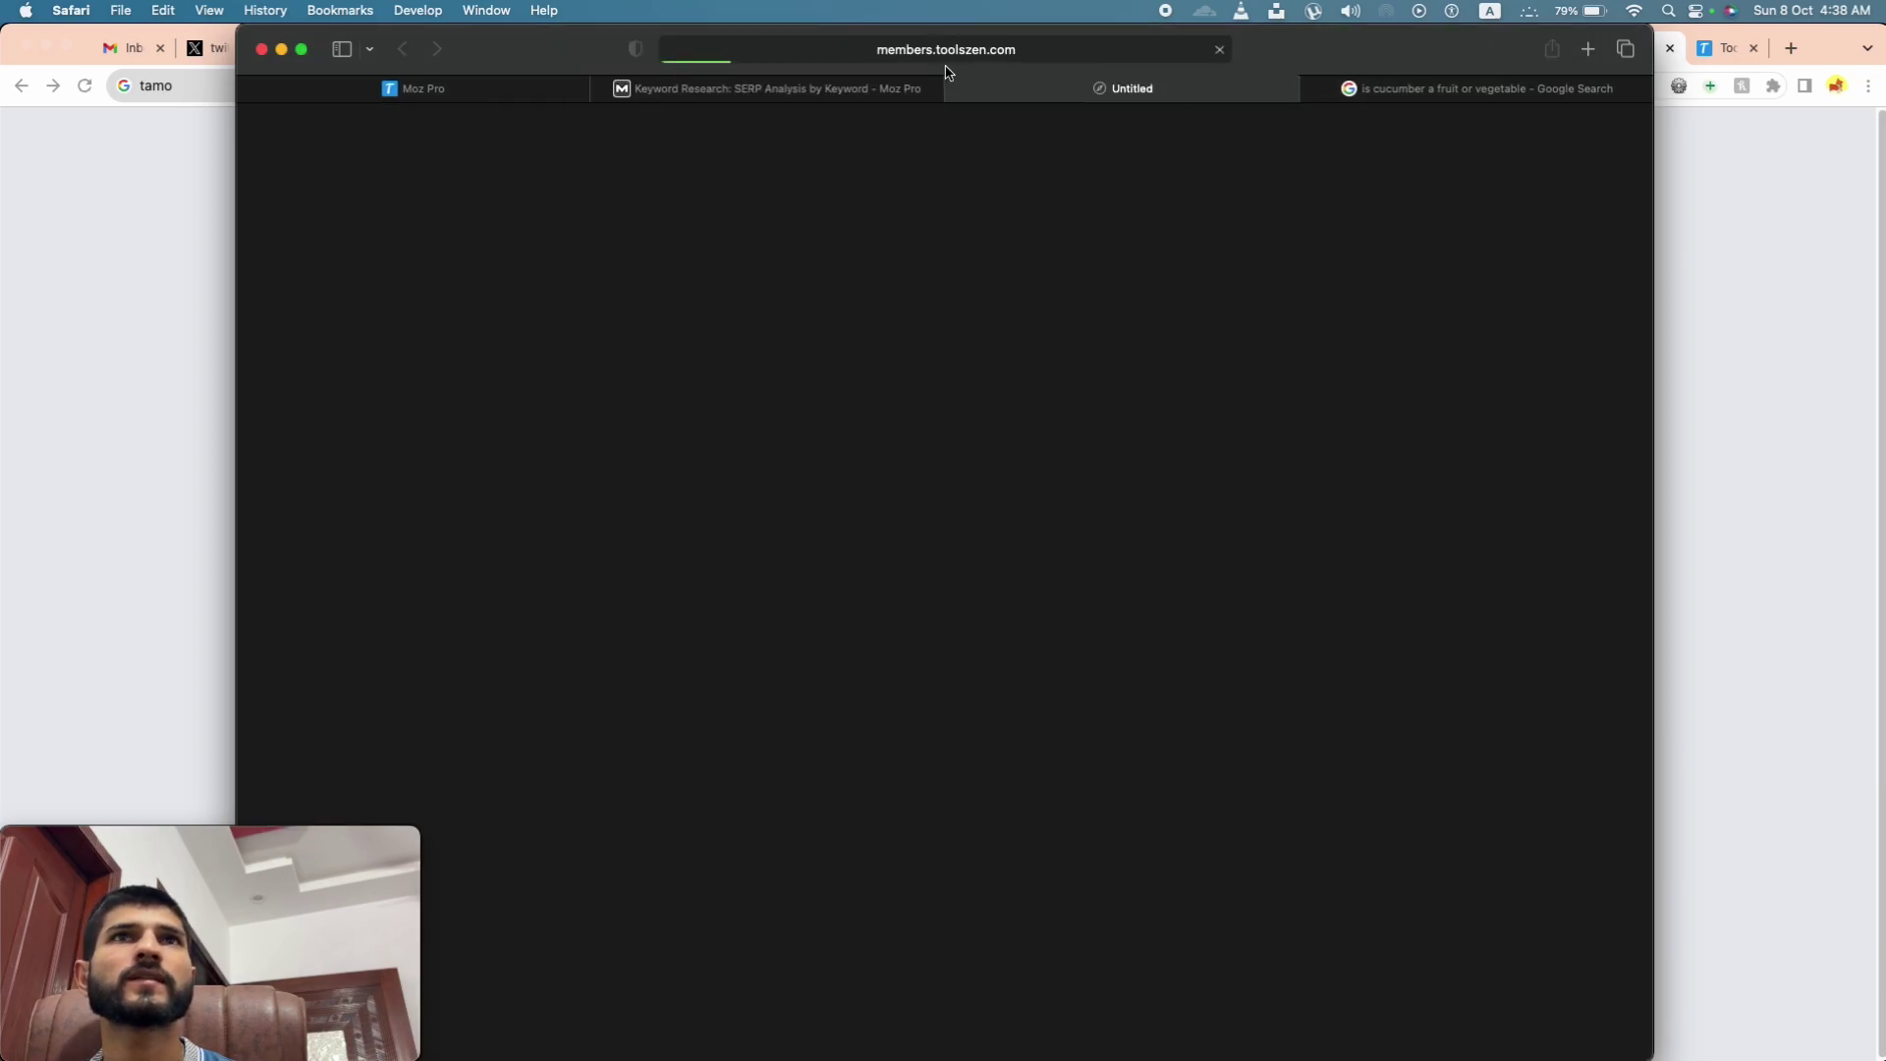
{"action": "left_click", "coordinate": [958, 88]}
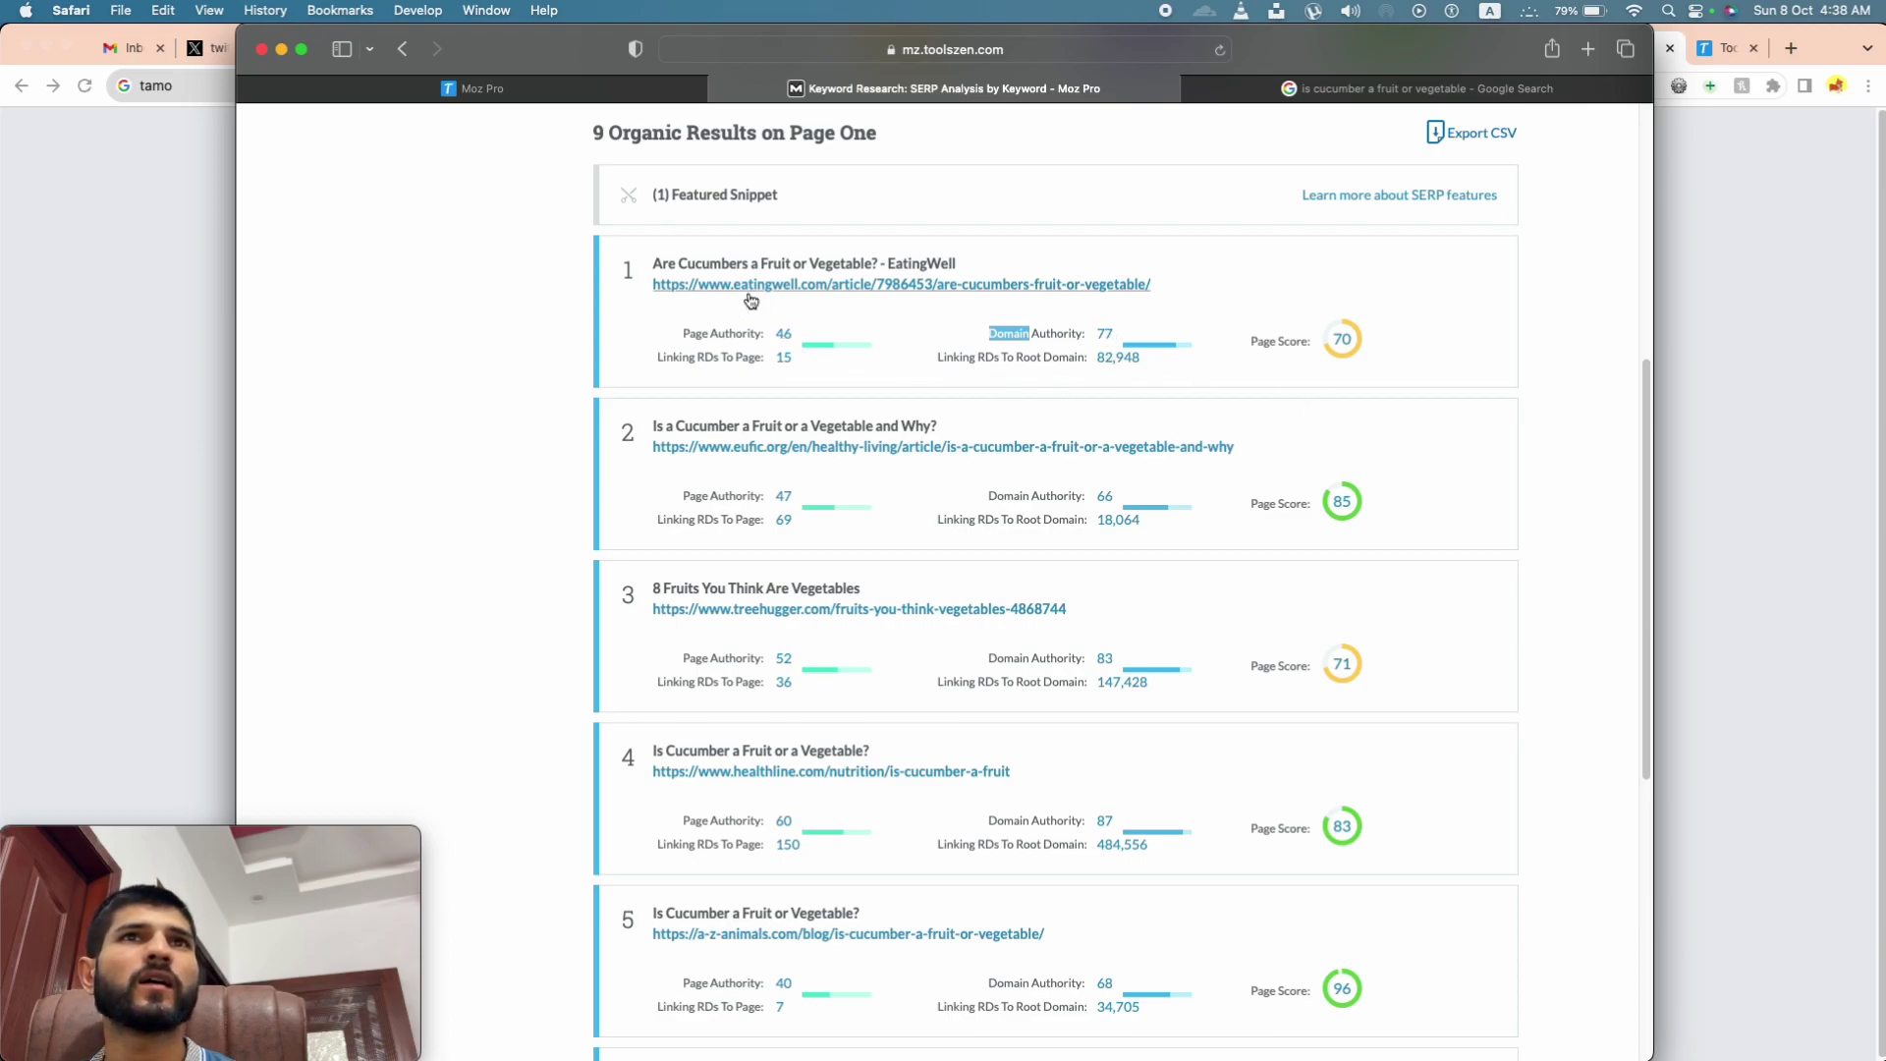
Step: Examine the domain authority of each ranking page down the list, focusing on the seventh result from fruitsmart.com
{"action": "scroll", "coordinate": [1046, 371], "scroll_direction": "down", "scroll_amount": 3}
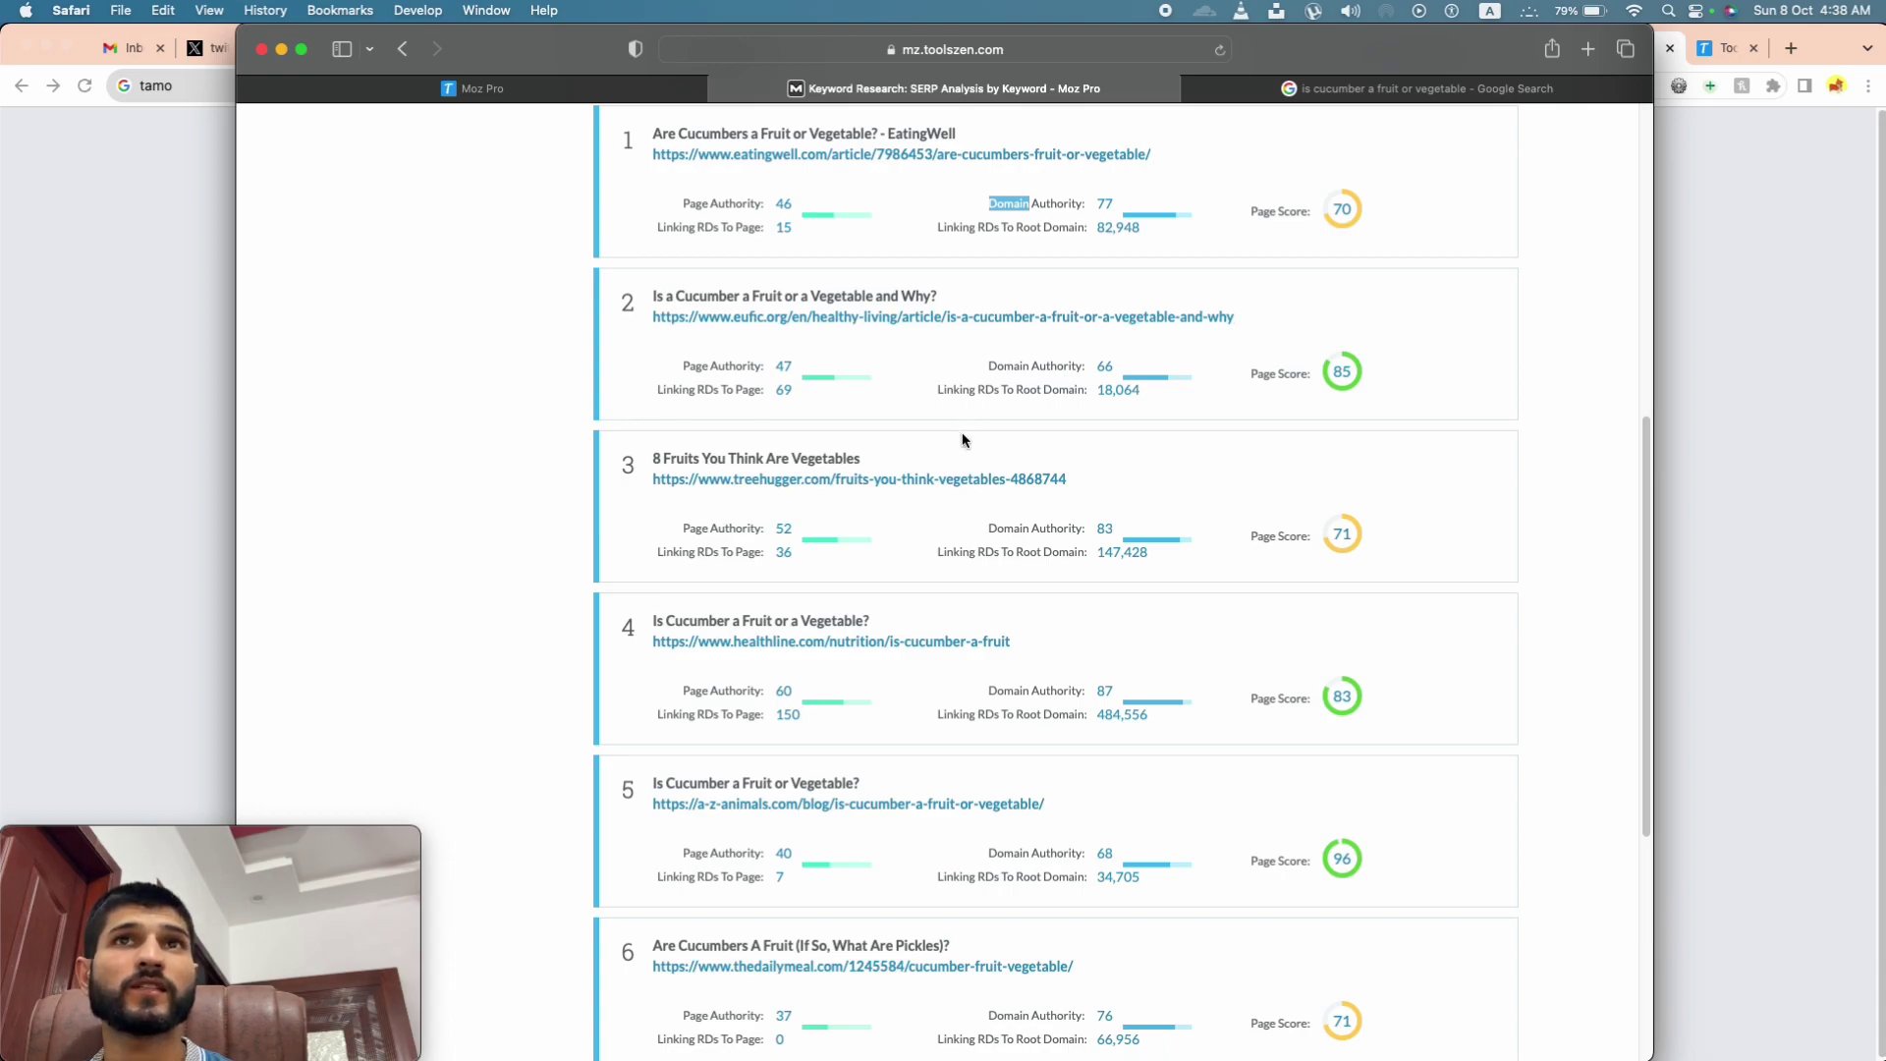
{"action": "scroll", "coordinate": [1098, 344], "scroll_direction": "down", "scroll_amount": 2}
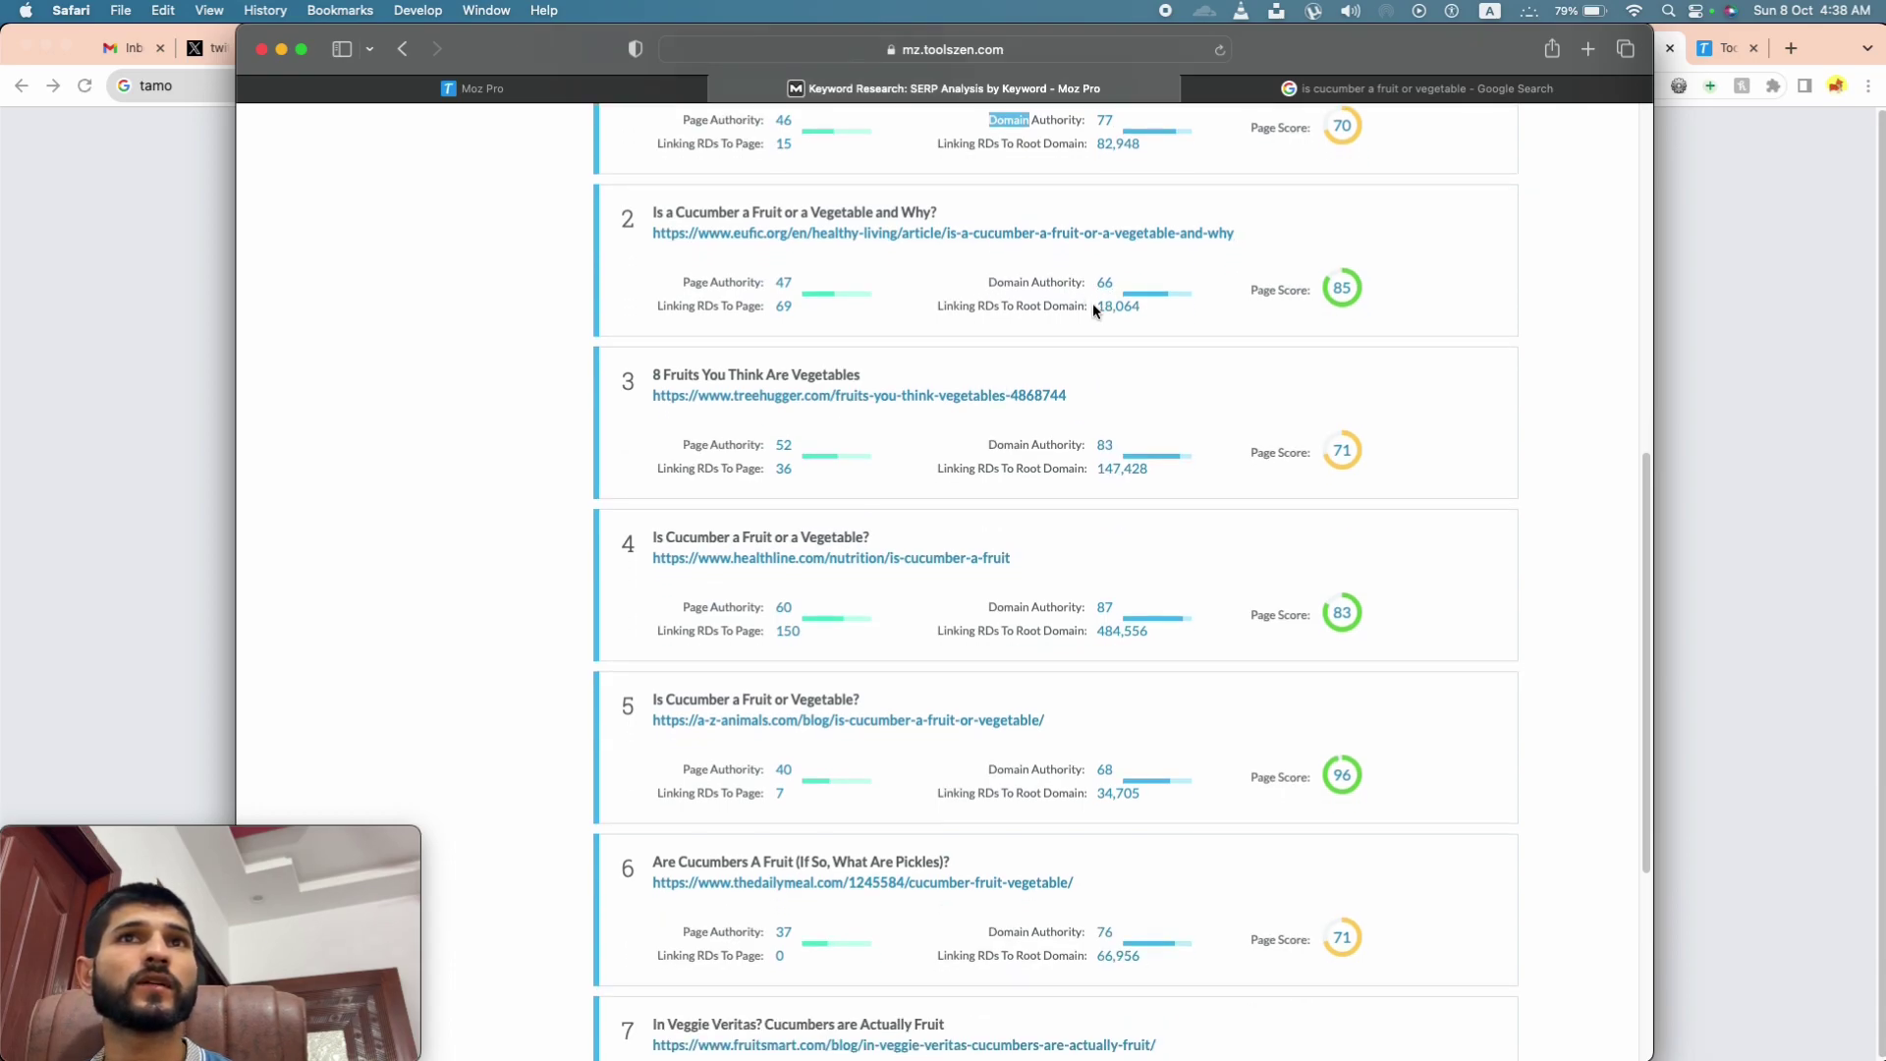
{"action": "scroll", "coordinate": [1120, 368], "scroll_direction": "down", "scroll_amount": 2}
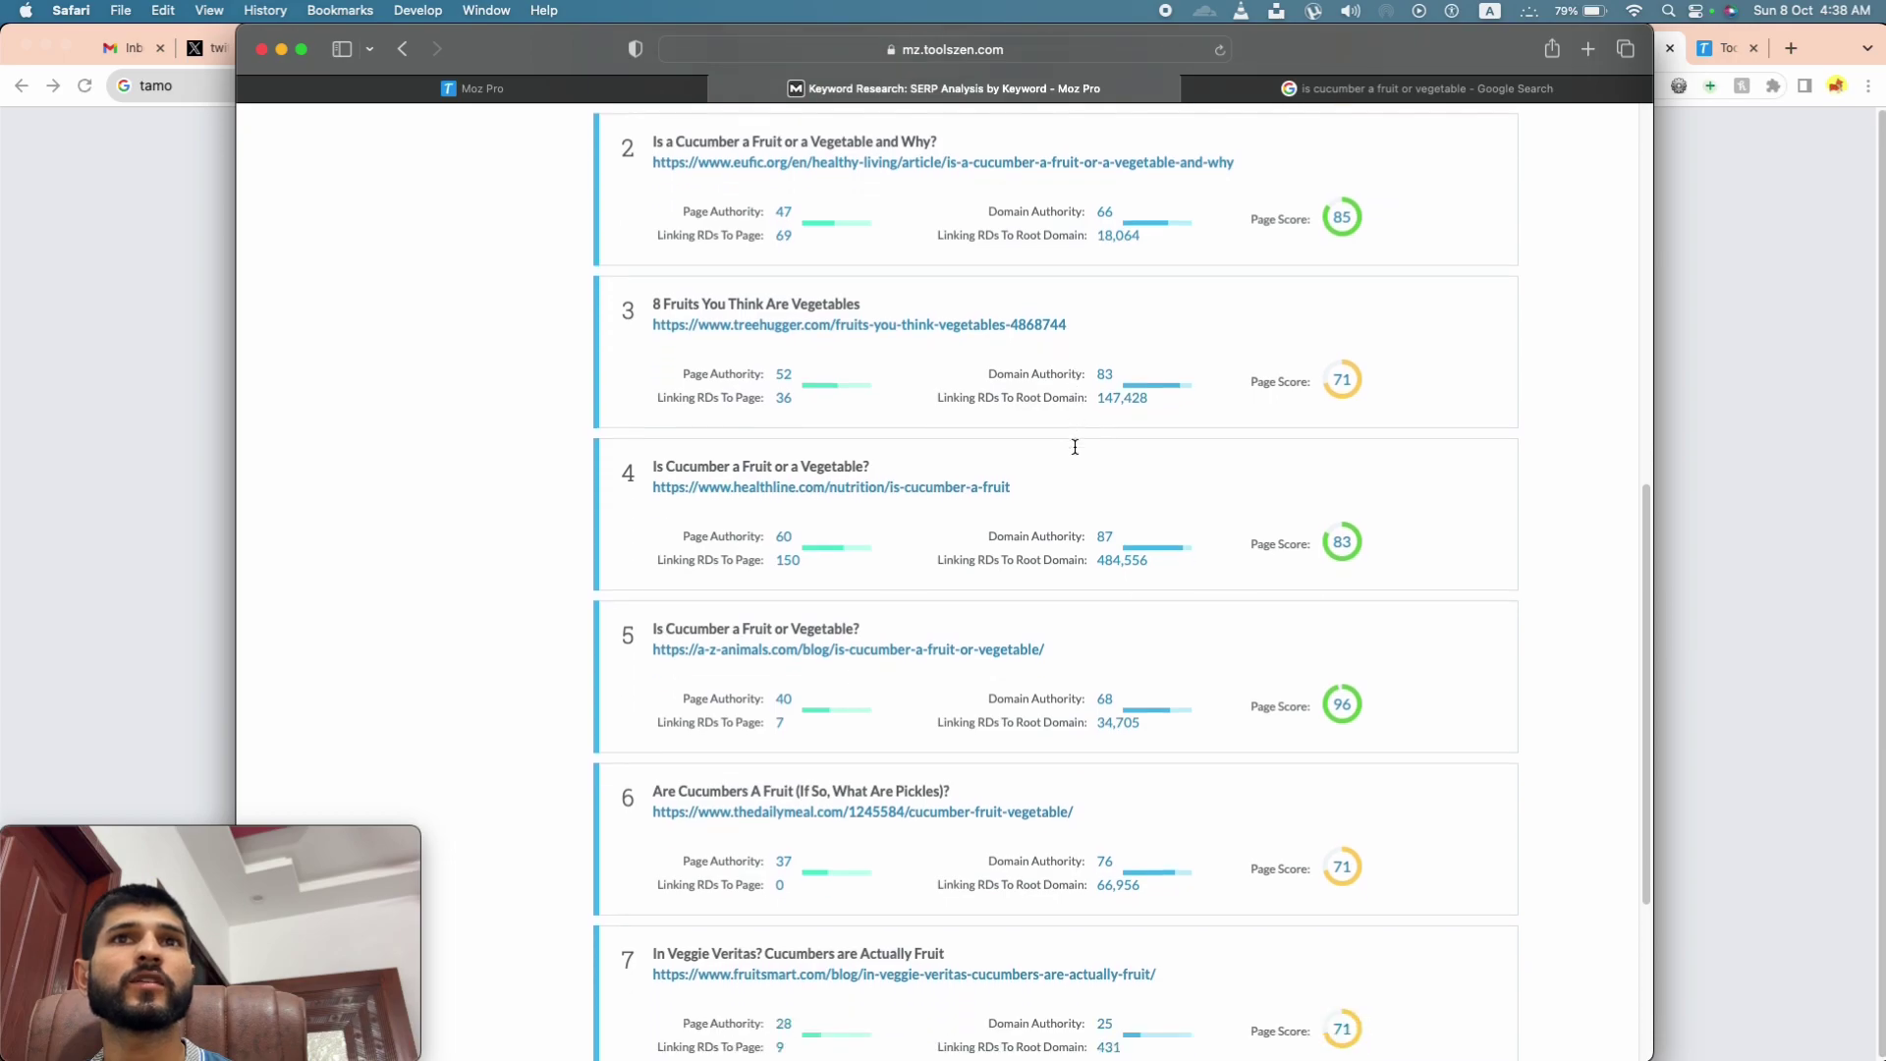
{"action": "scroll", "coordinate": [1105, 375], "scroll_direction": "down", "scroll_amount": 5}
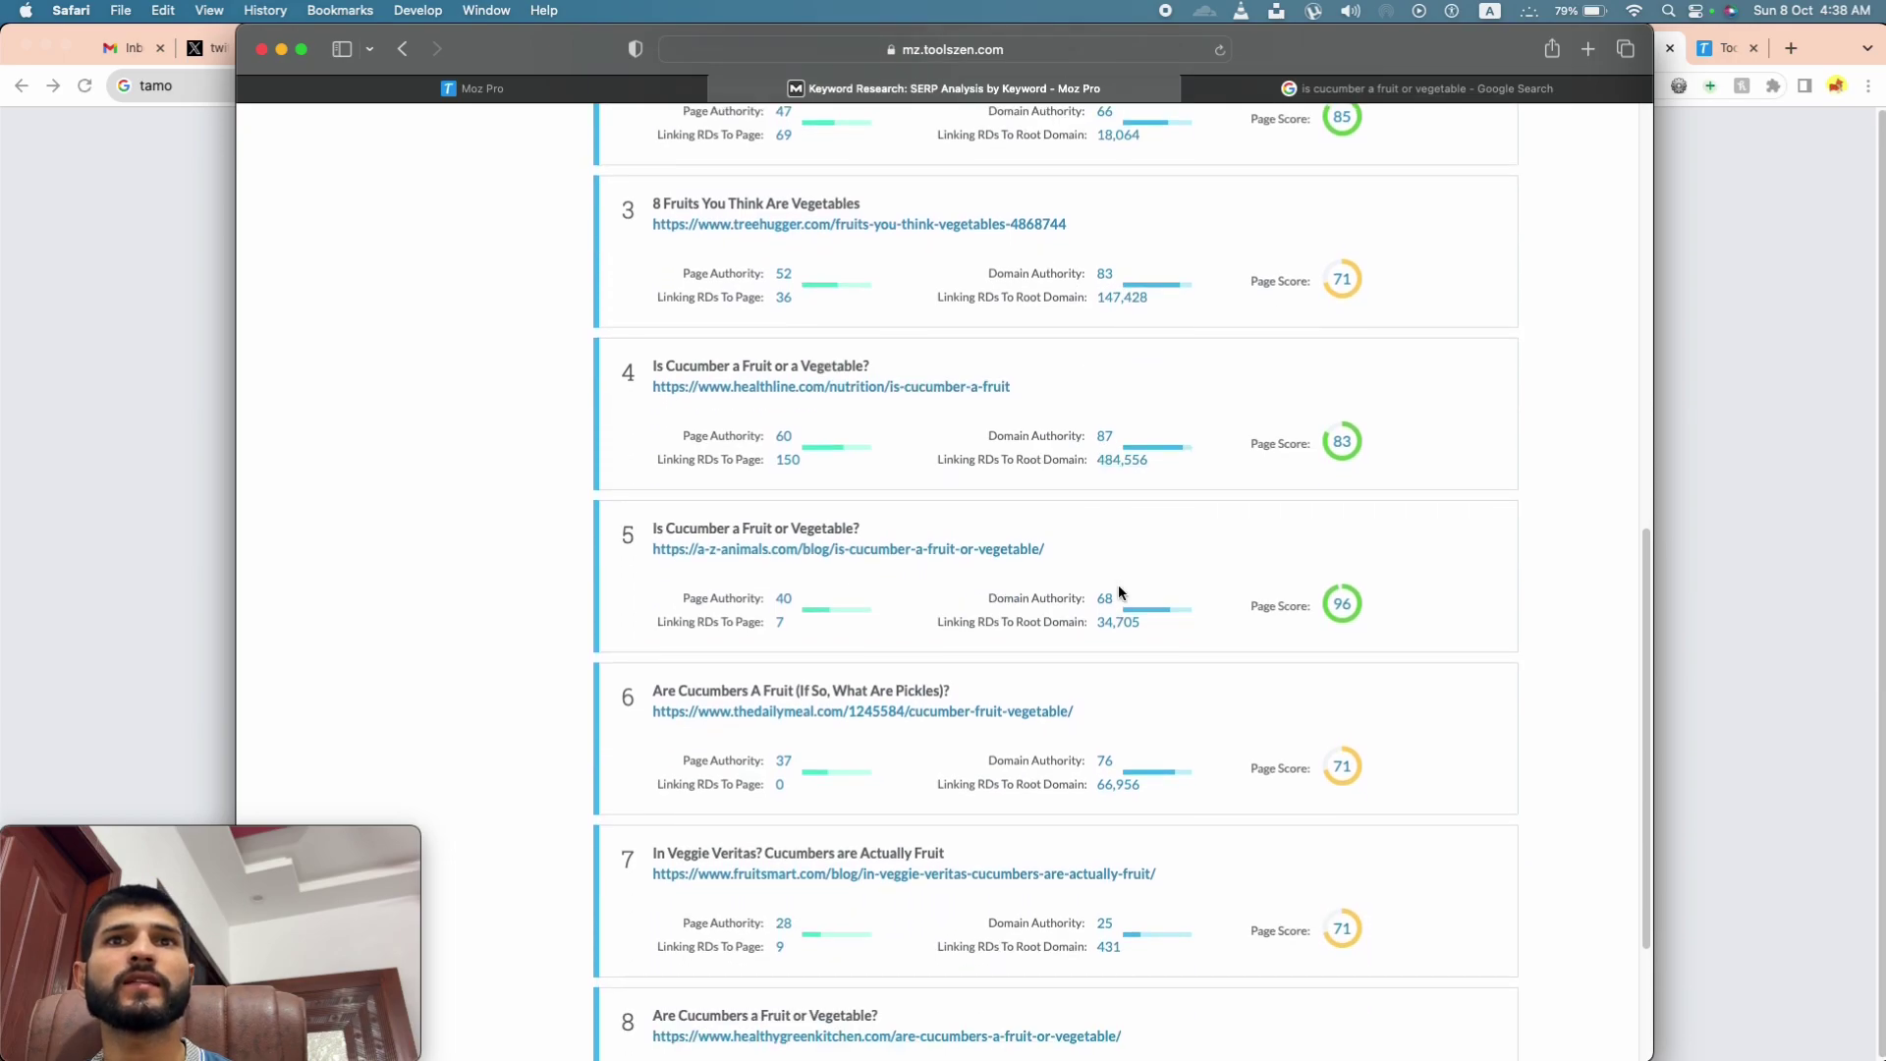
{"action": "scroll", "coordinate": [1120, 640], "scroll_direction": "down", "scroll_amount": 3}
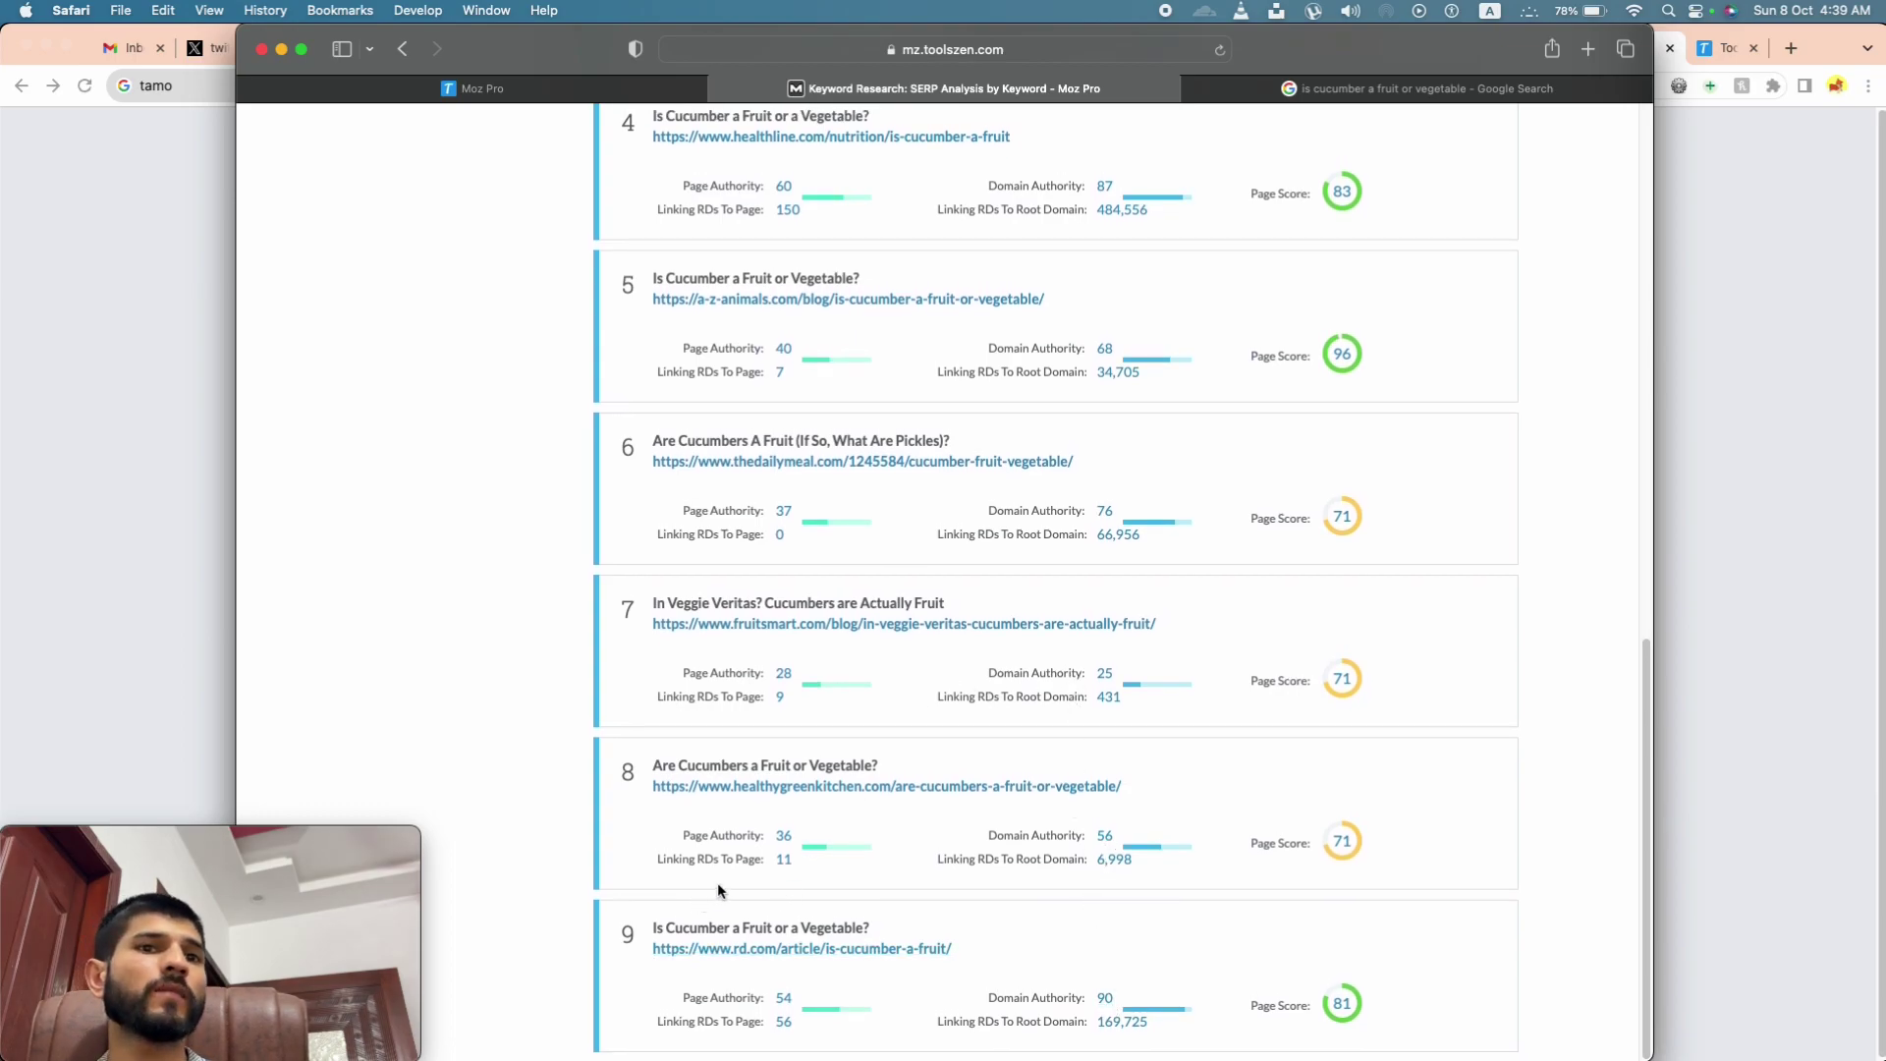
{"action": "left_click_drag", "start_coordinate": [1118, 676], "coordinate": [1078, 669]}
{"action": "double_click", "coordinate": [1026, 672]}
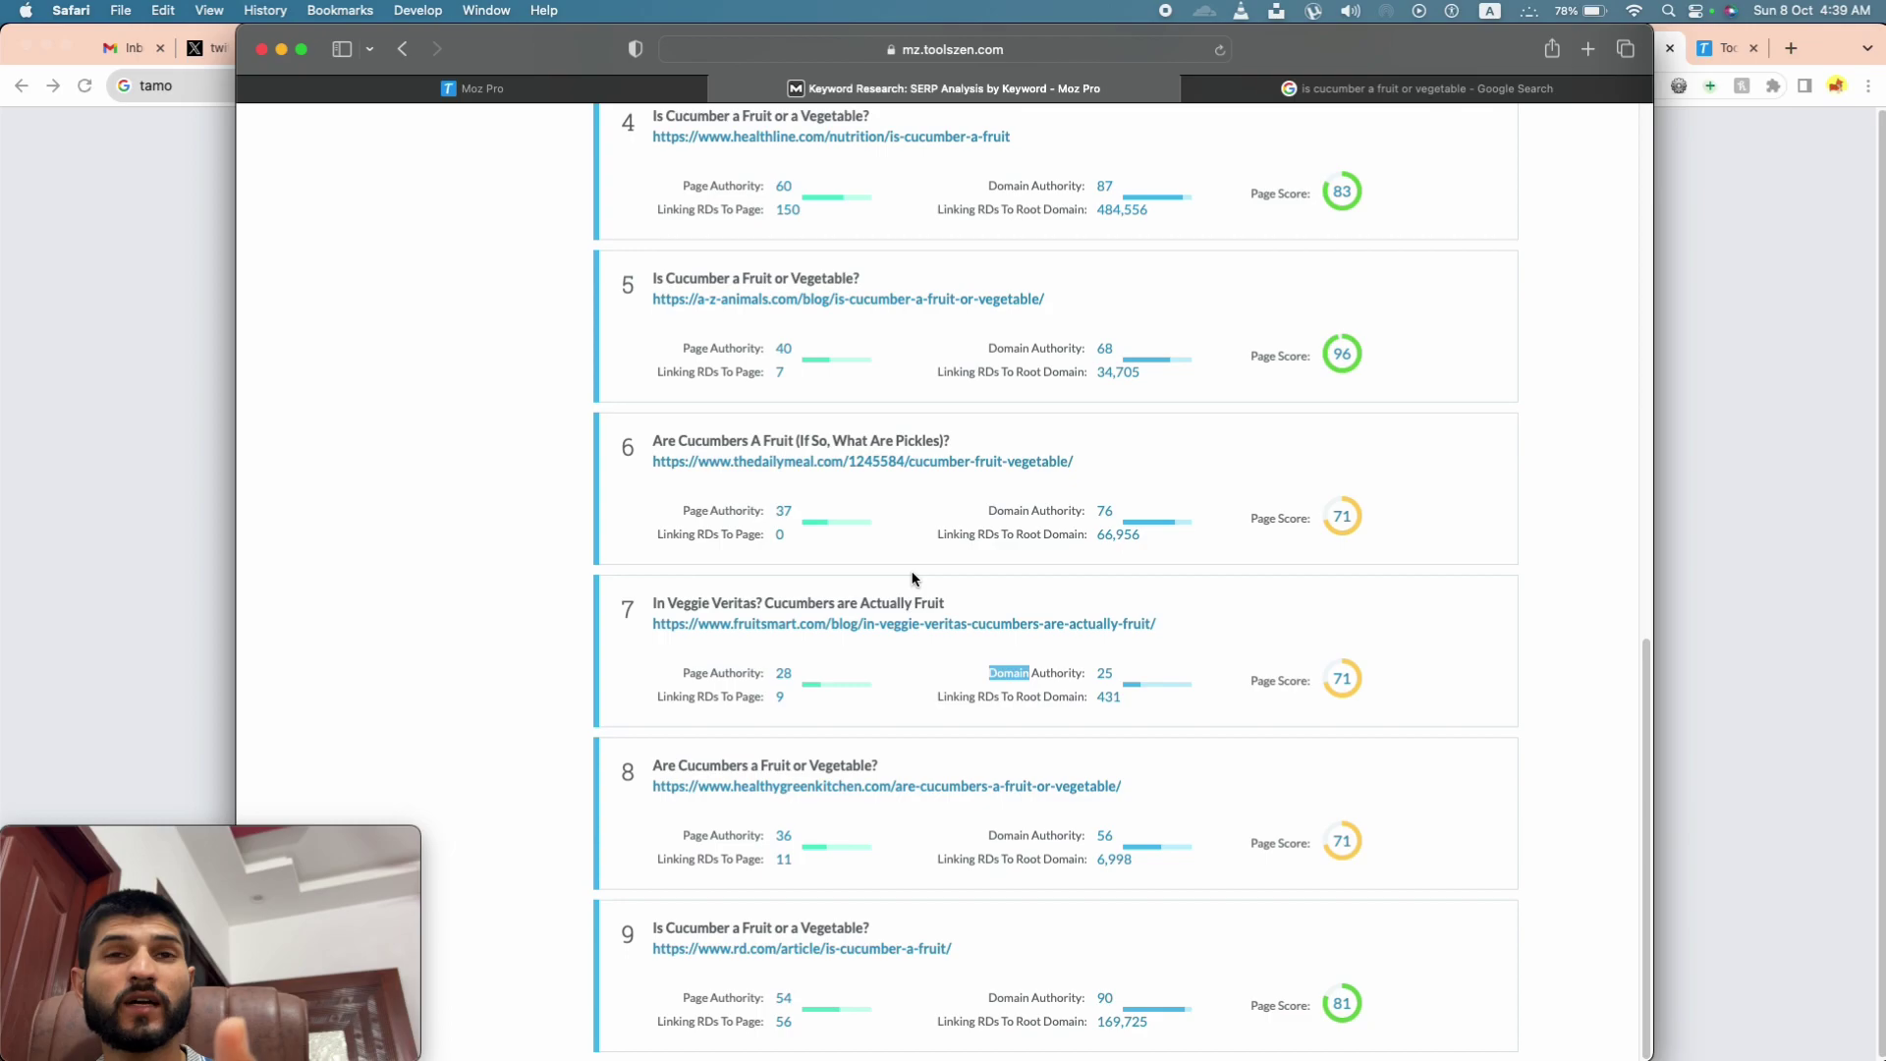
Step: Compare the fruitsmart.com result's domain authority with that of the pages ranked above it
{"action": "scroll", "coordinate": [1078, 611], "scroll_direction": "up", "scroll_amount": 6}
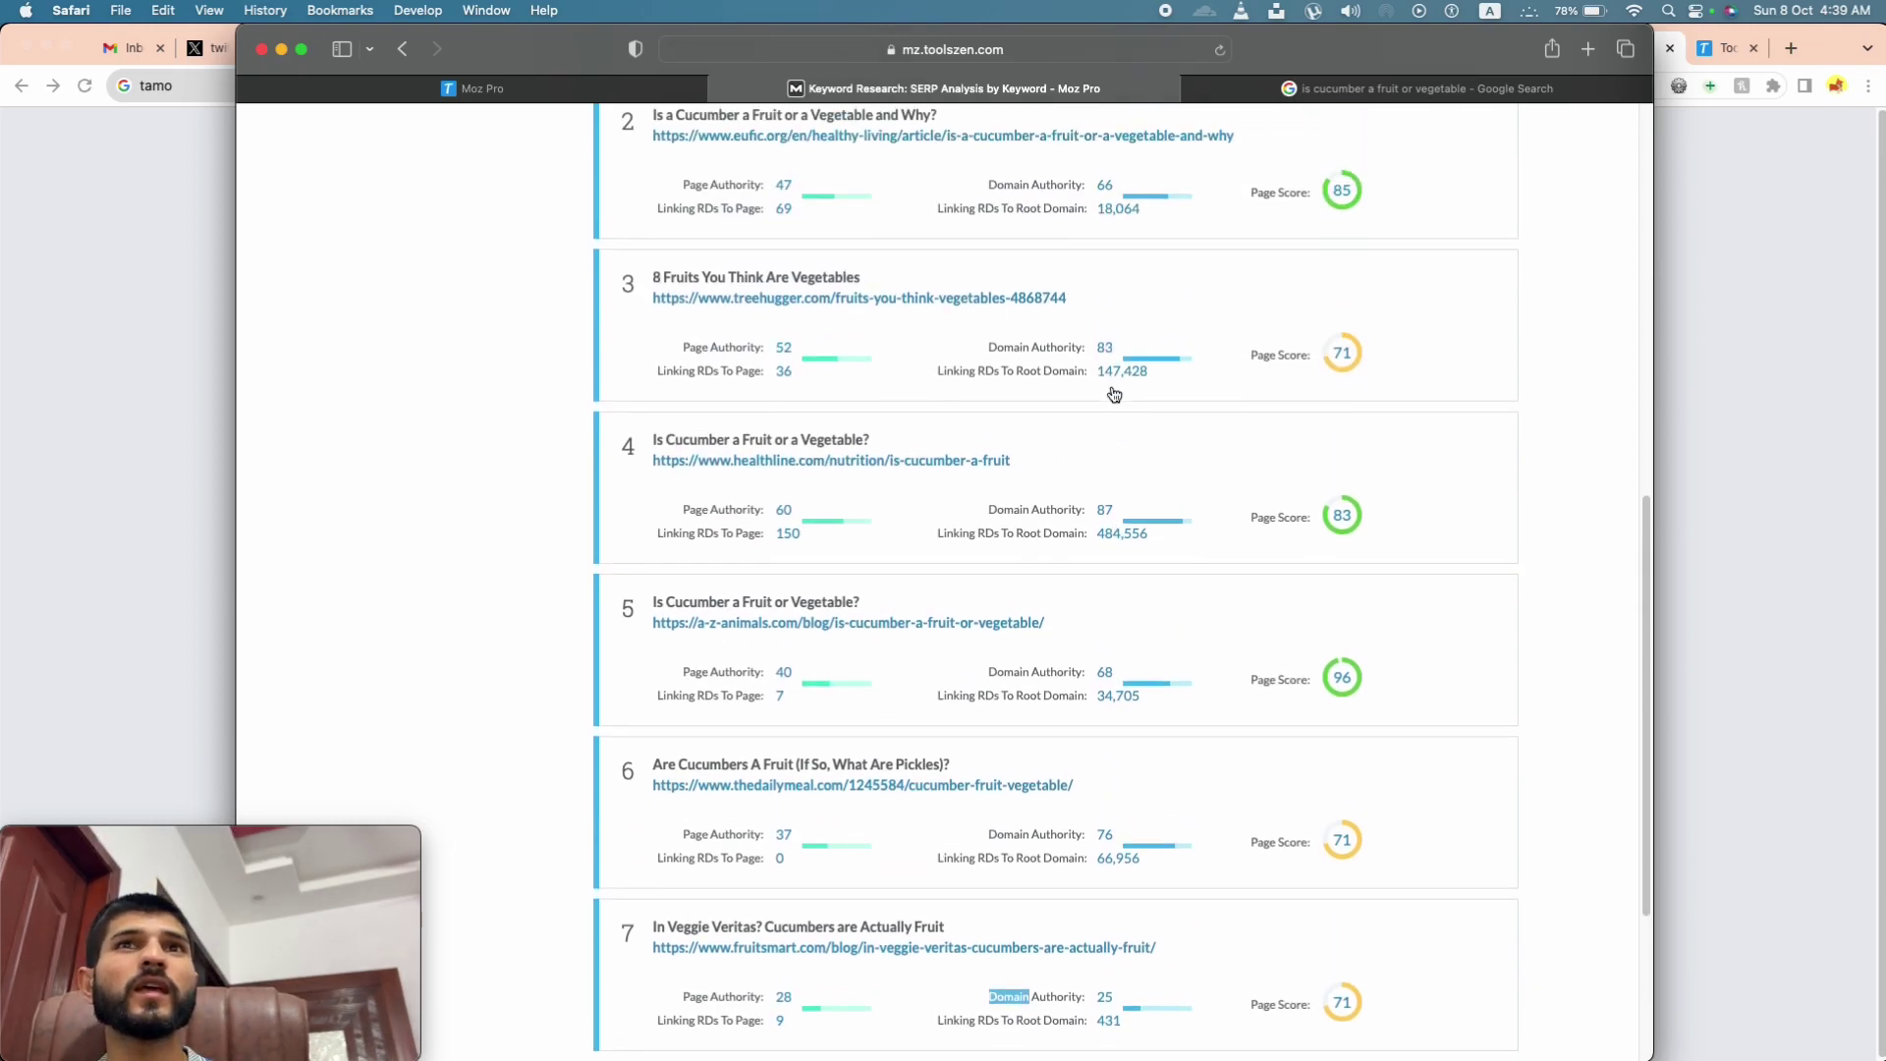
{"action": "scroll", "coordinate": [1108, 501], "scroll_direction": "down", "scroll_amount": 3}
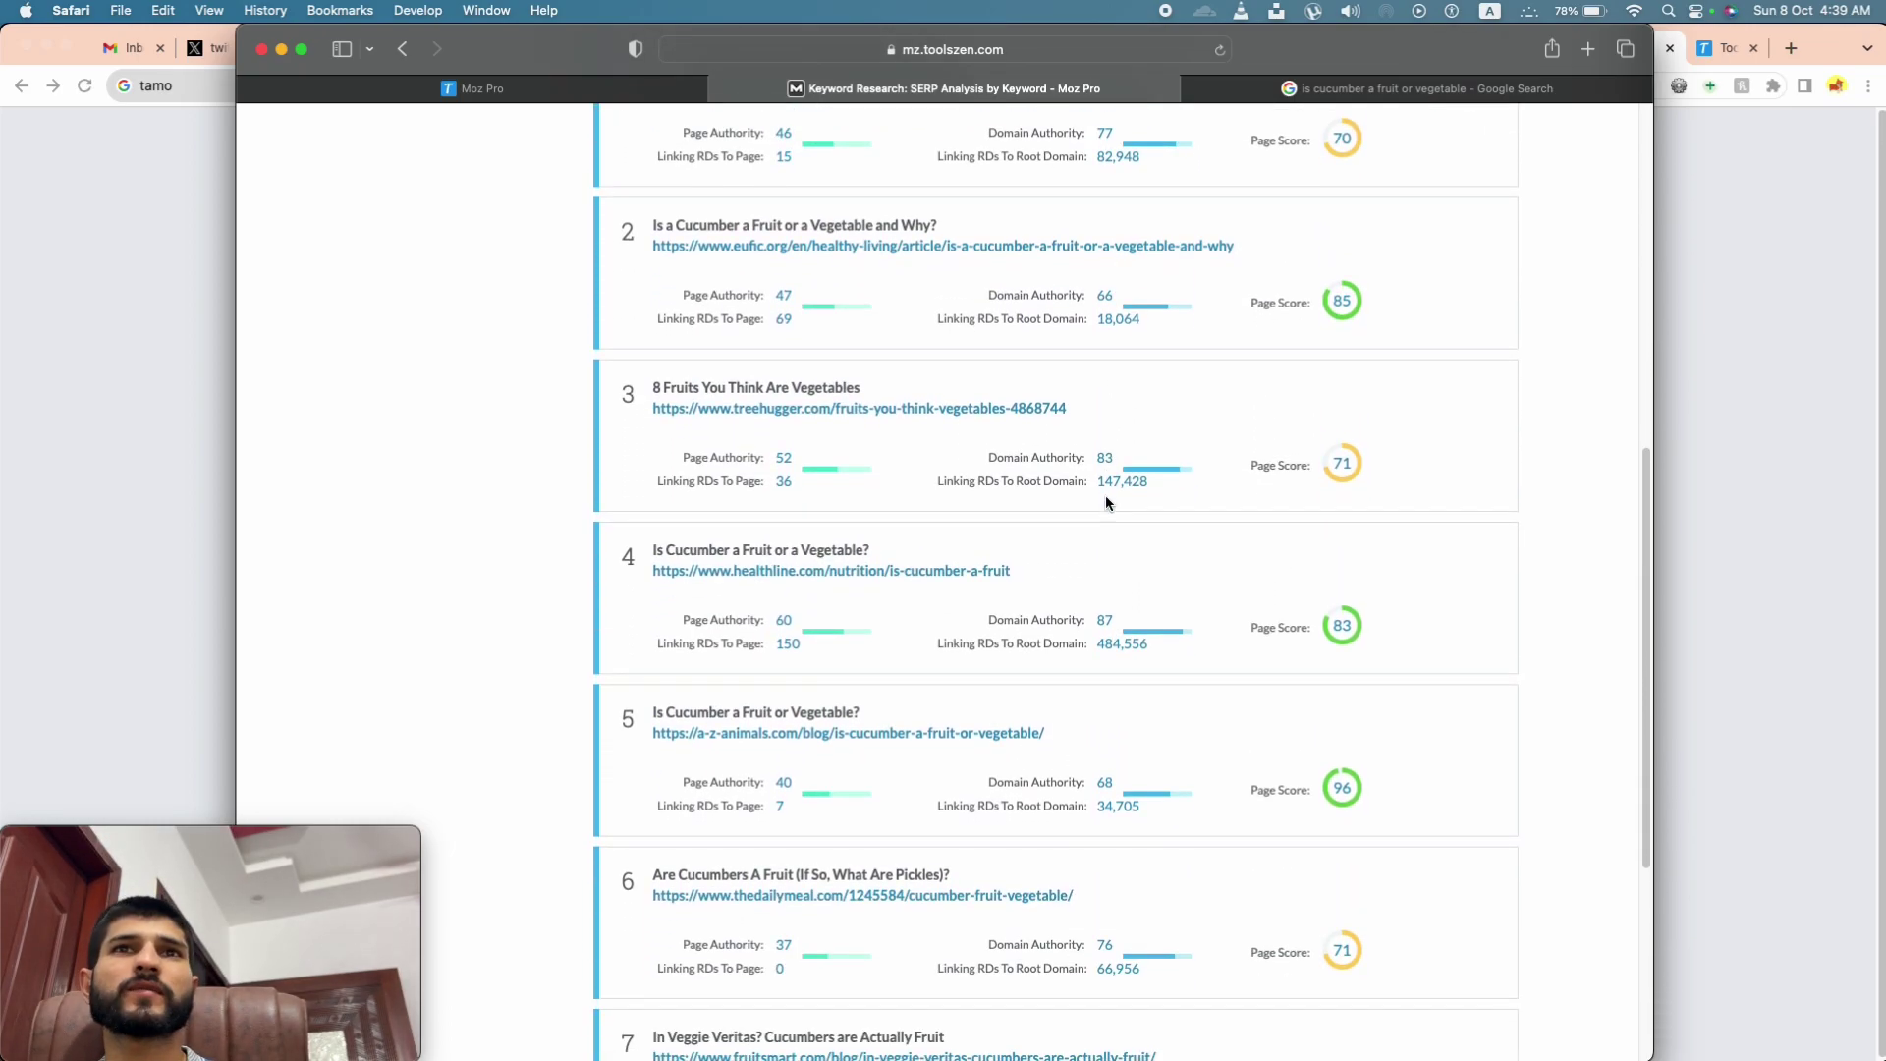
{"action": "scroll", "coordinate": [1070, 716], "scroll_direction": "down", "scroll_amount": 6}
{"action": "scroll", "coordinate": [1073, 717], "scroll_direction": "down", "scroll_amount": 2}
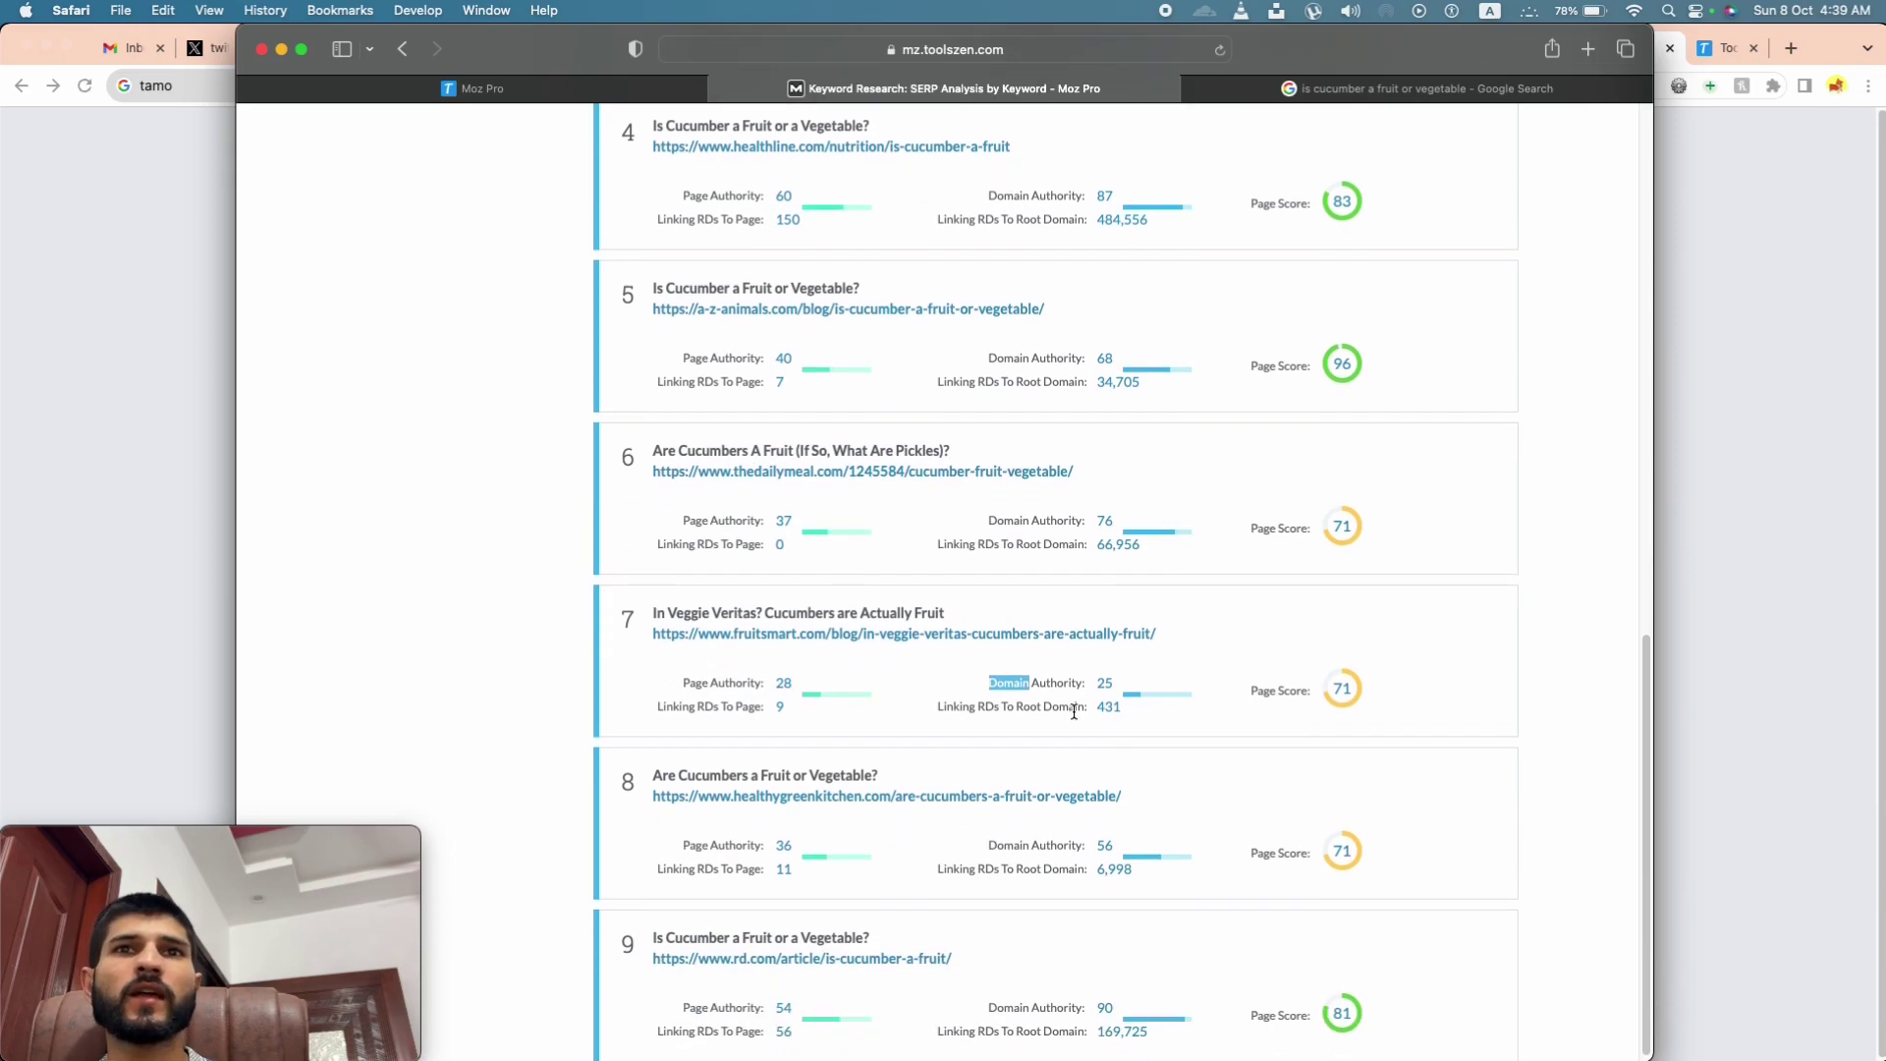
{"action": "scroll", "coordinate": [1031, 616], "scroll_direction": "down", "scroll_amount": 1}
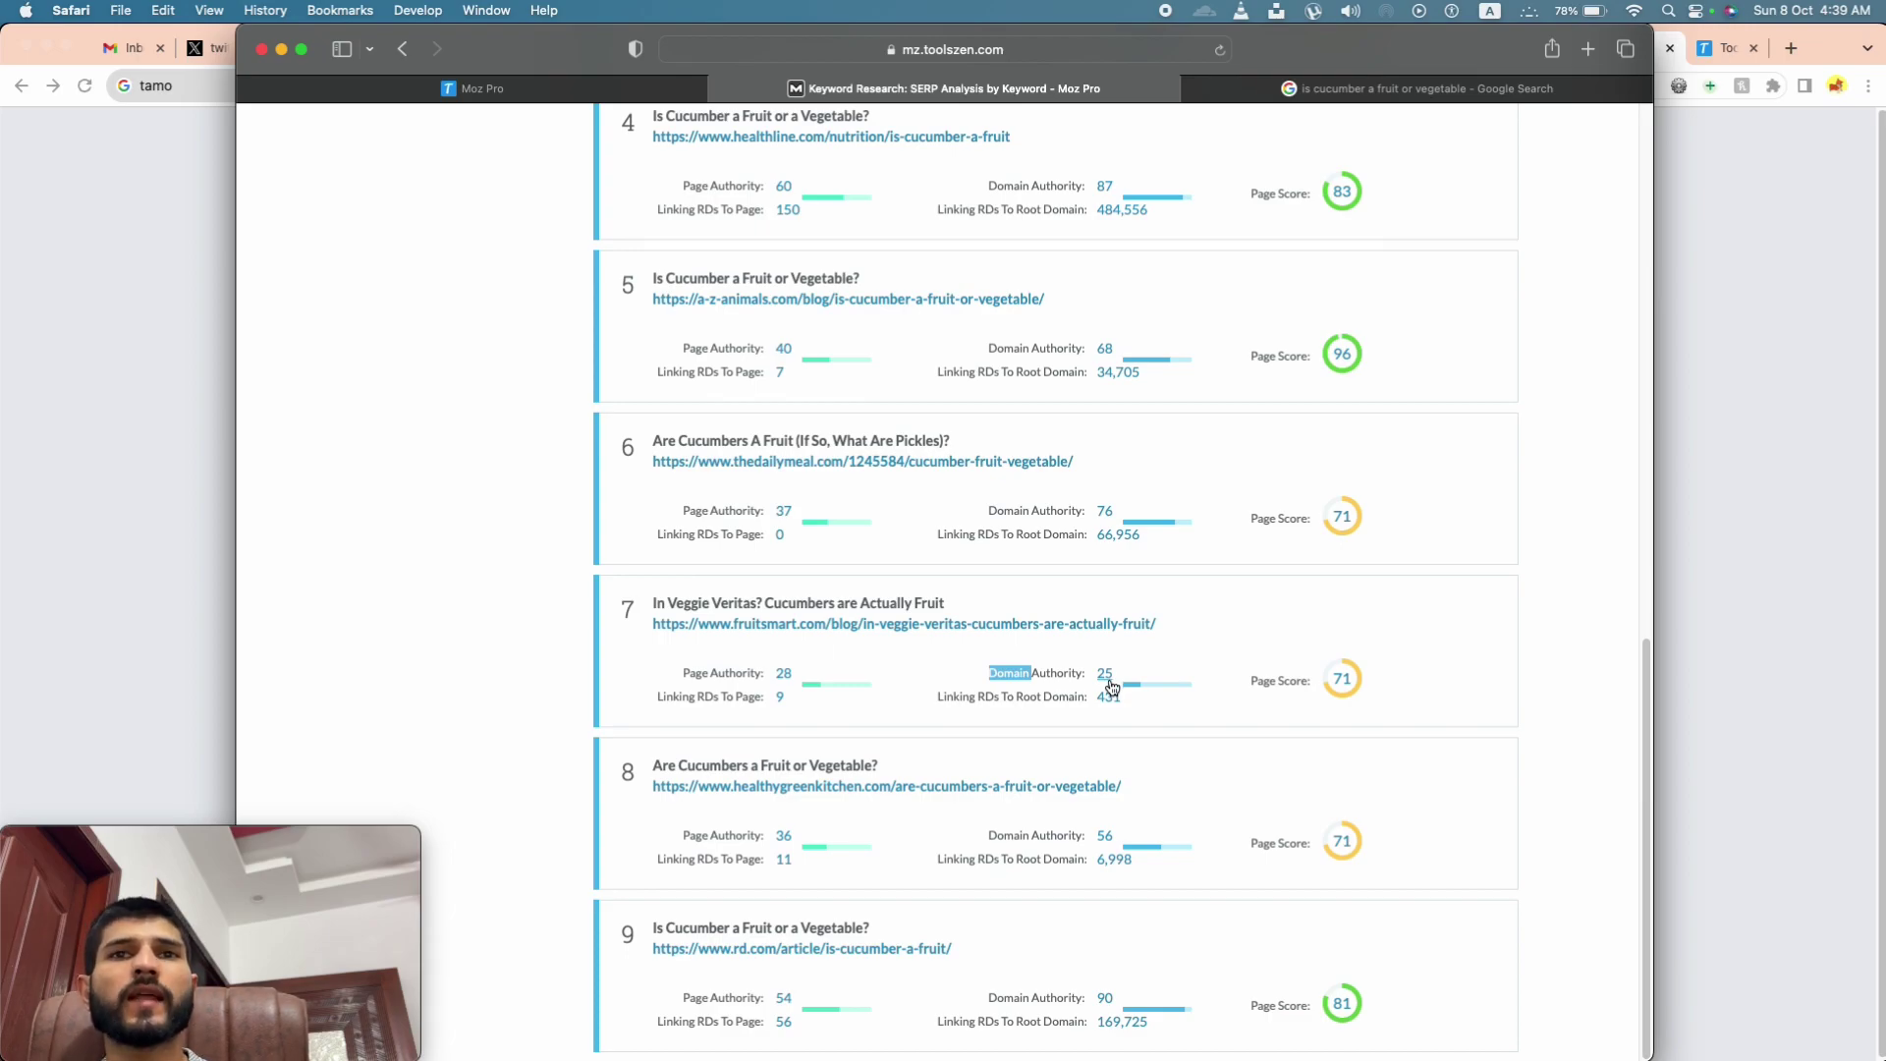
{"action": "double_click", "coordinate": [1035, 675]}
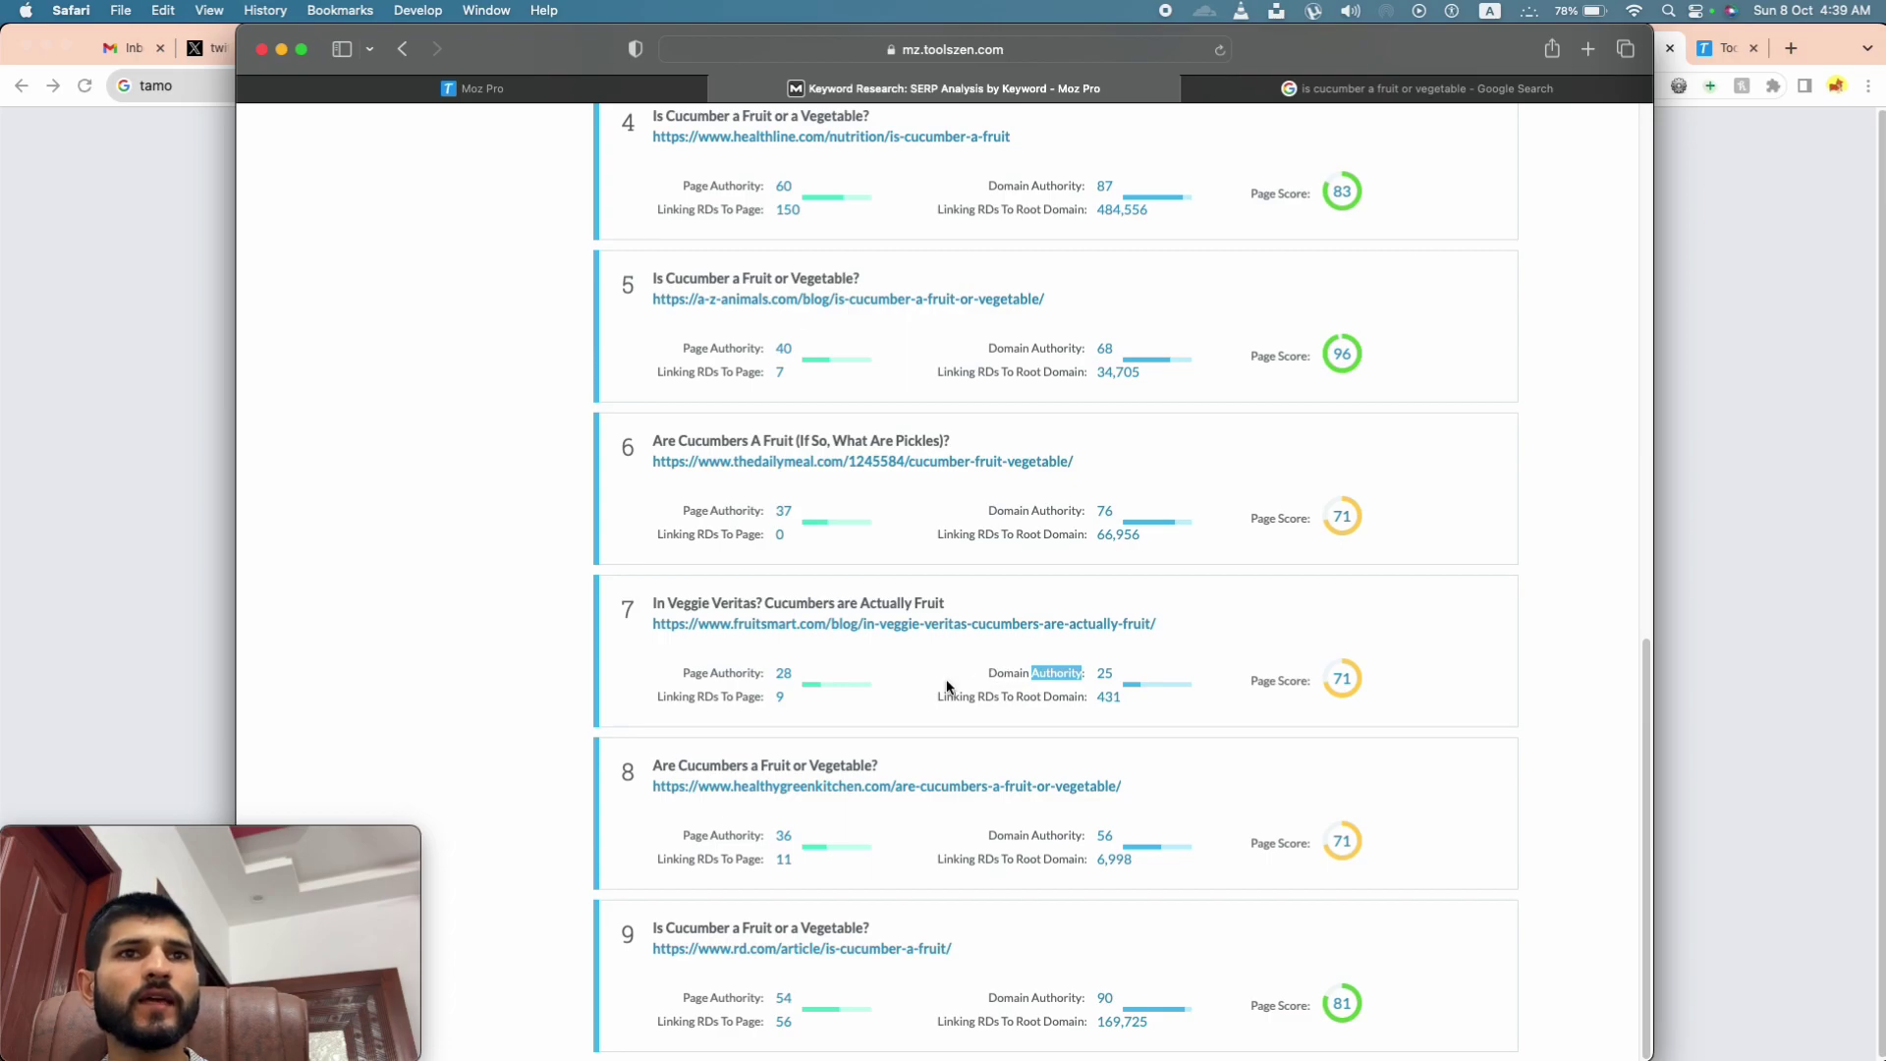
{"action": "left_click_drag", "start_coordinate": [1175, 630], "coordinate": [648, 602]}
{"action": "left_click", "coordinate": [1018, 669]}
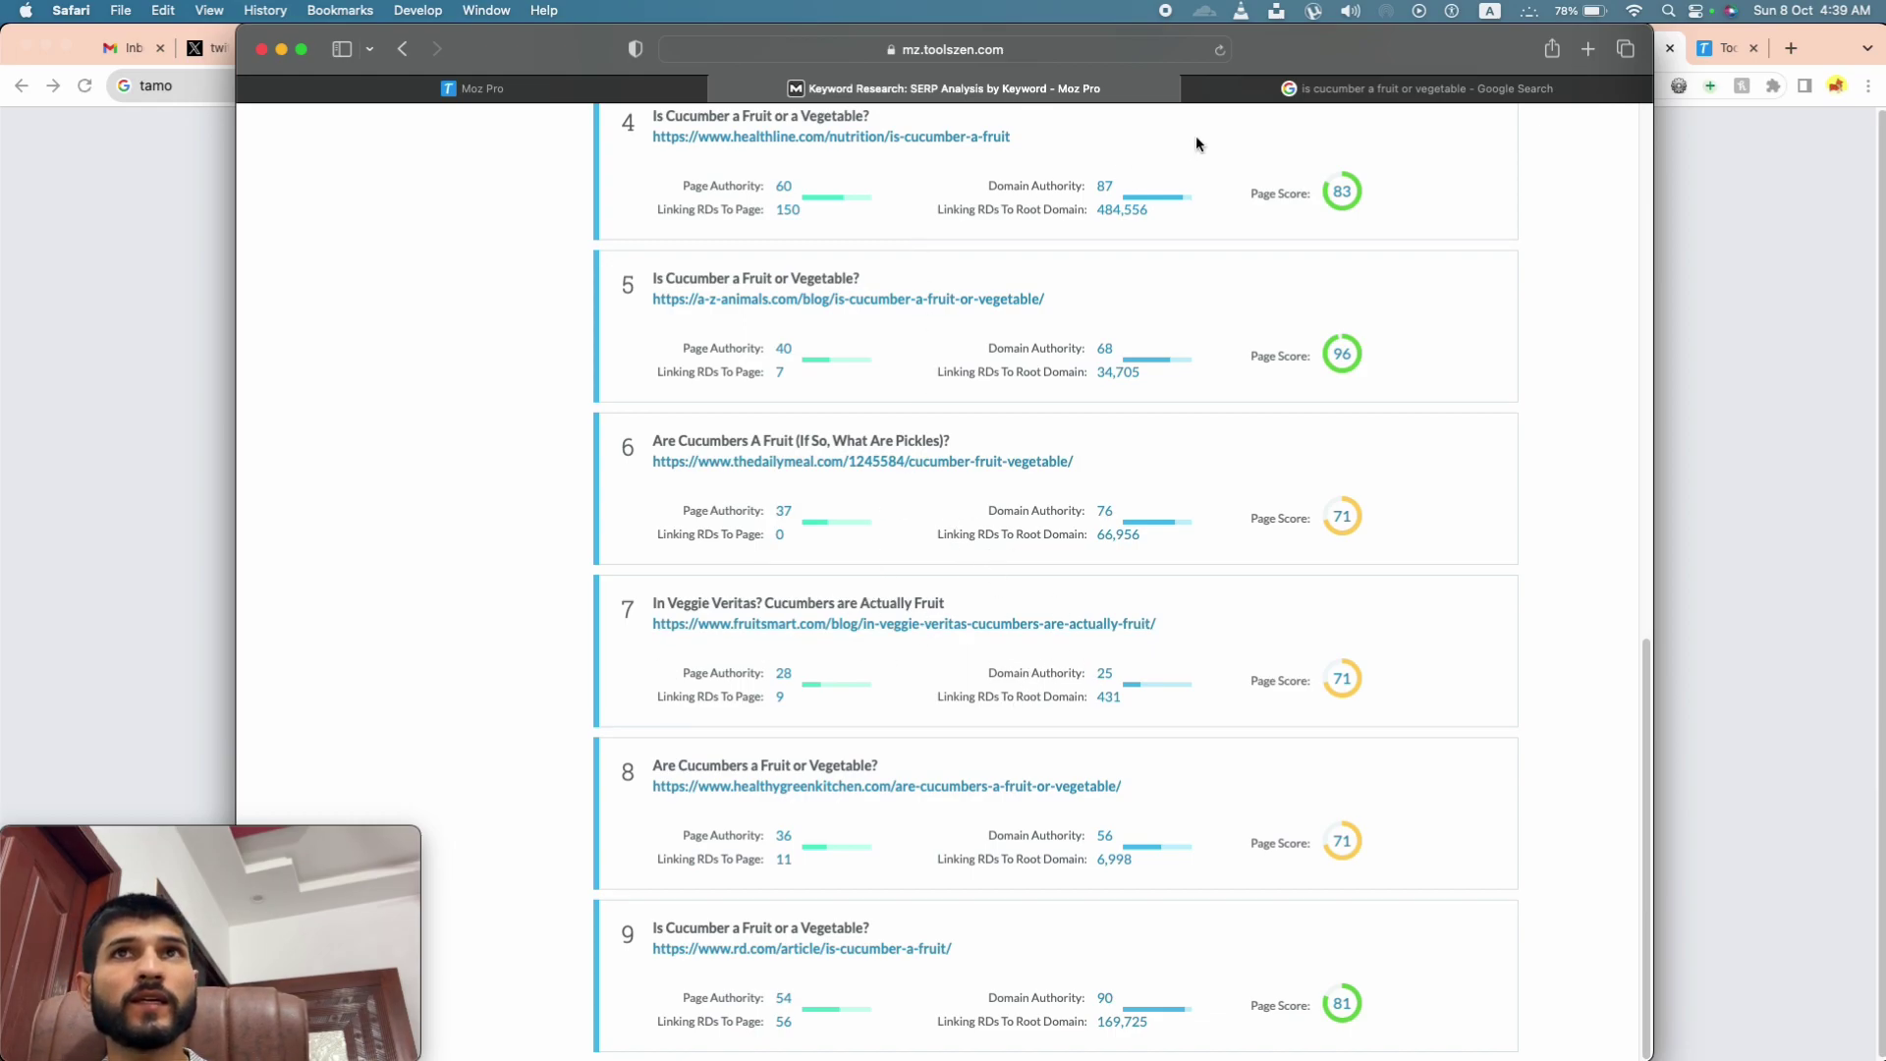
Step: Search the web for "domain age checker" in a new tab and open the Dupli Checker tool
{"action": "left_click", "coordinate": [1586, 57]}
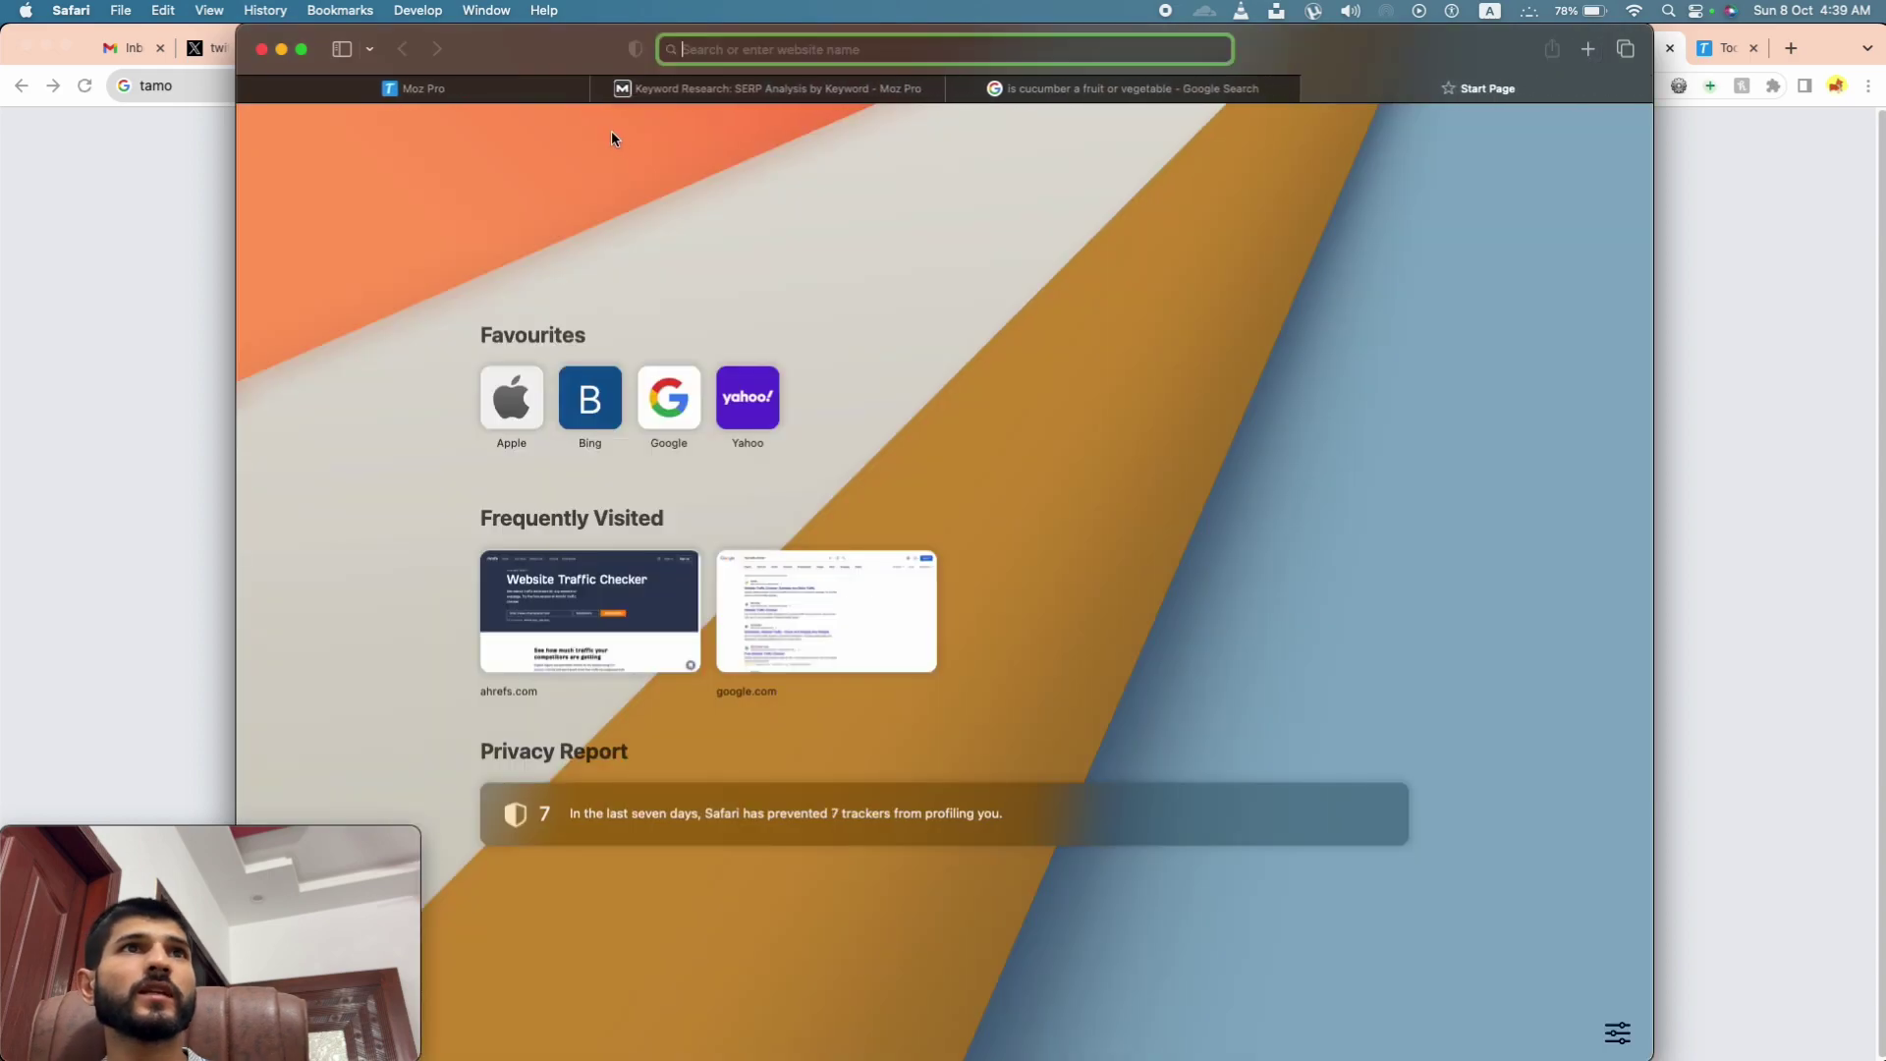
{"action": "type", "text": "domain age checker"}
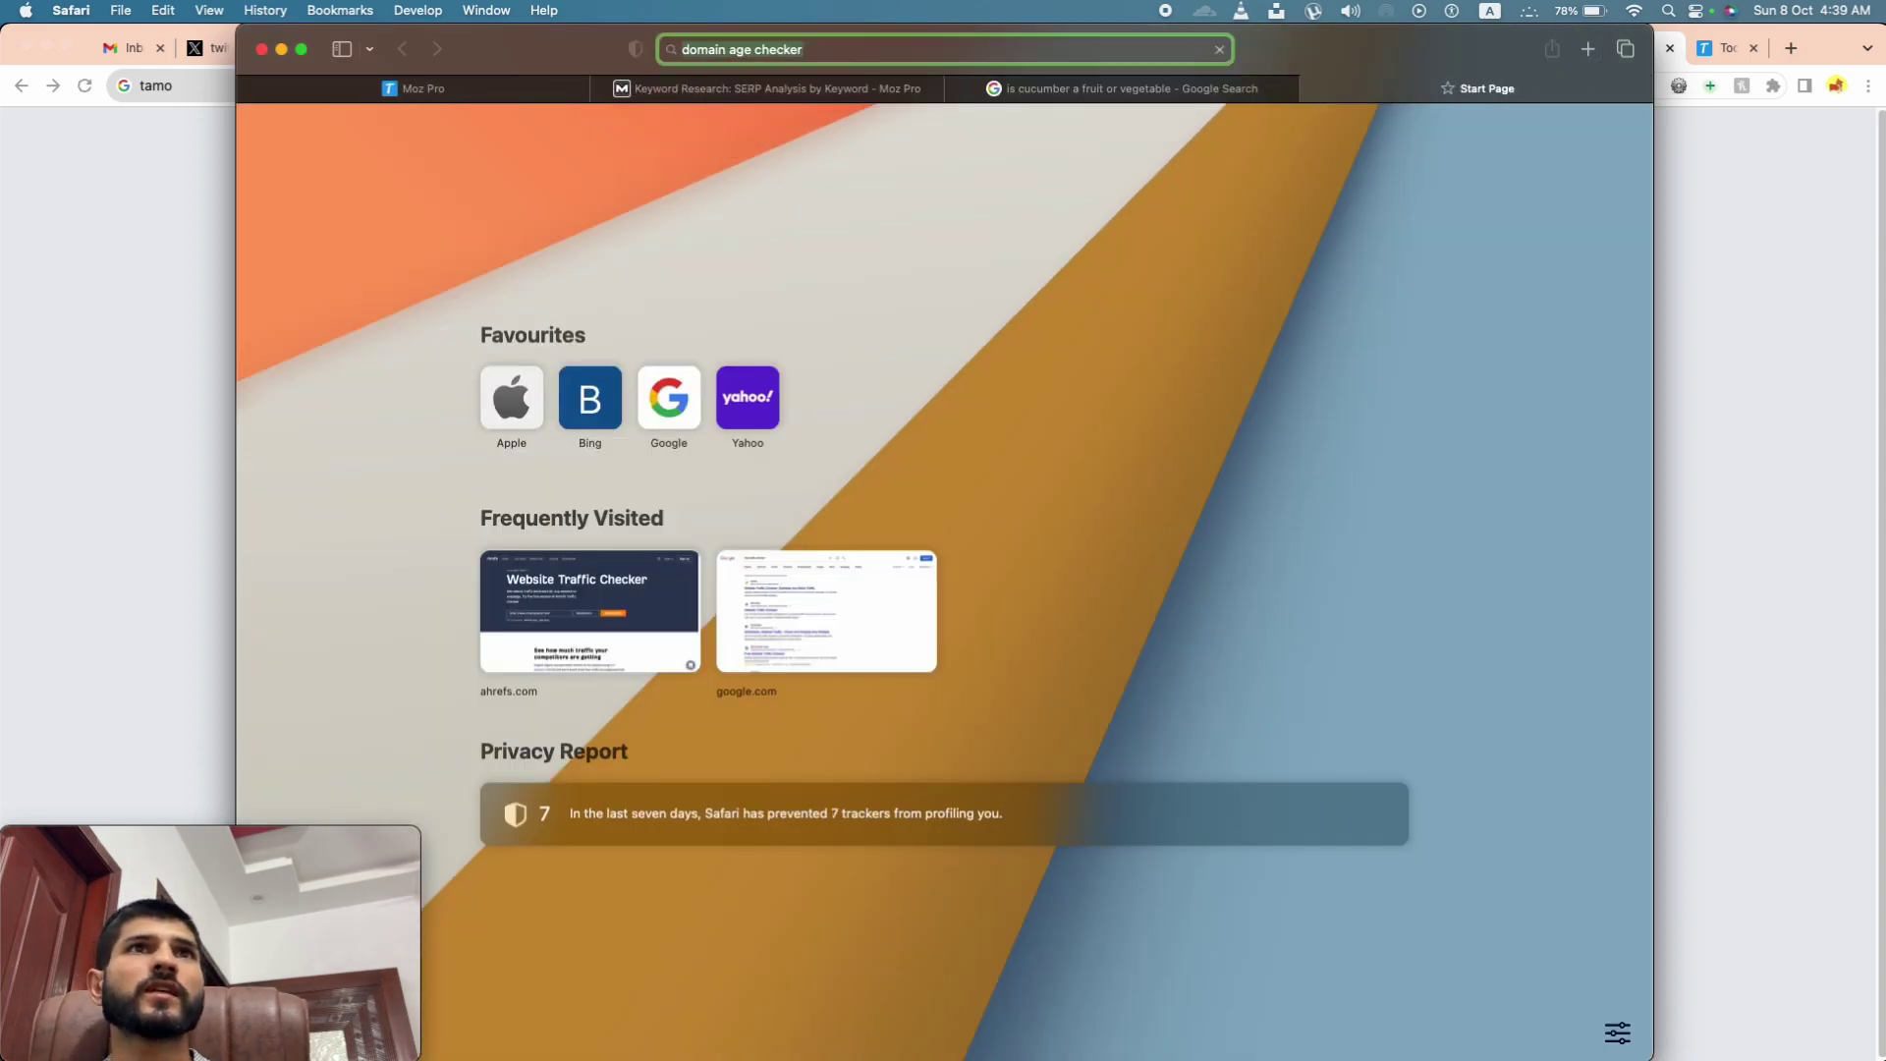
{"action": "key", "text": "Return"}
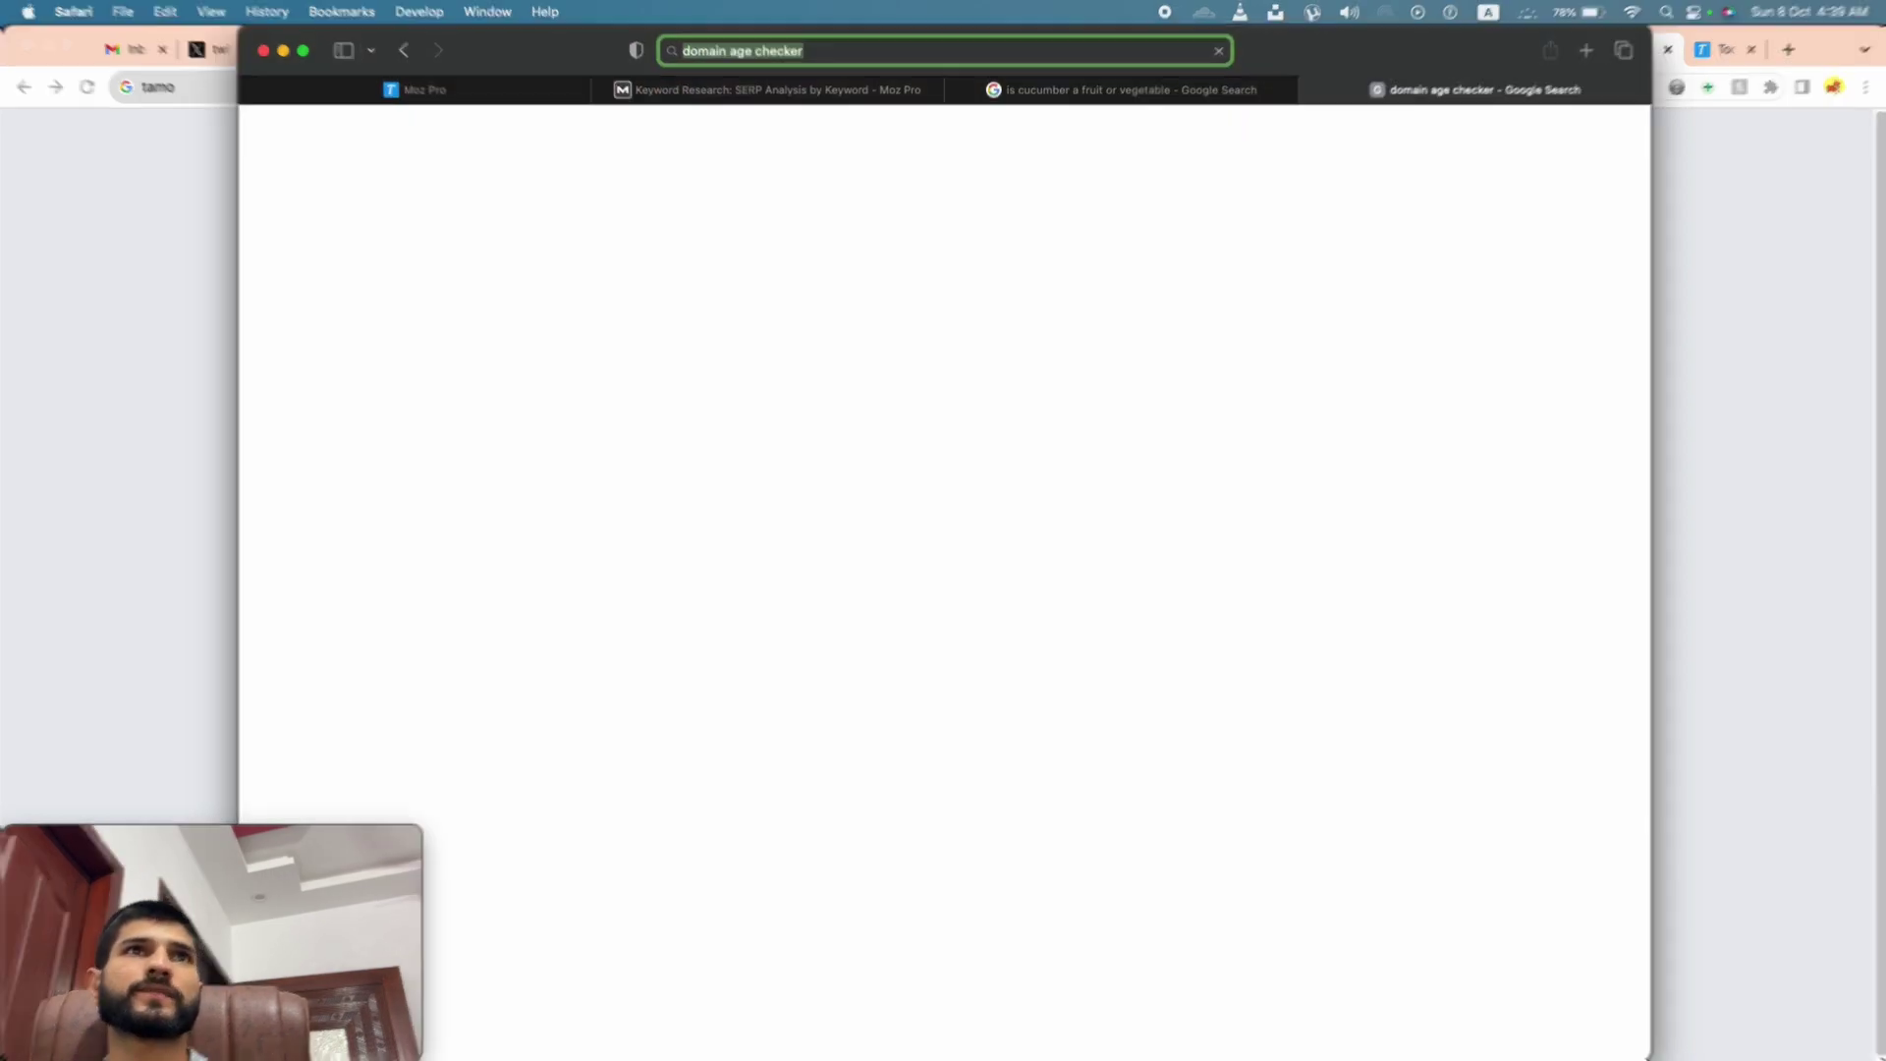
Step: Return to the SERP analysis and copy the link of the seventh result, the fruitsmart.com cucumber article
{"action": "left_click", "coordinate": [1114, 89]}
{"action": "left_click", "coordinate": [798, 89]}
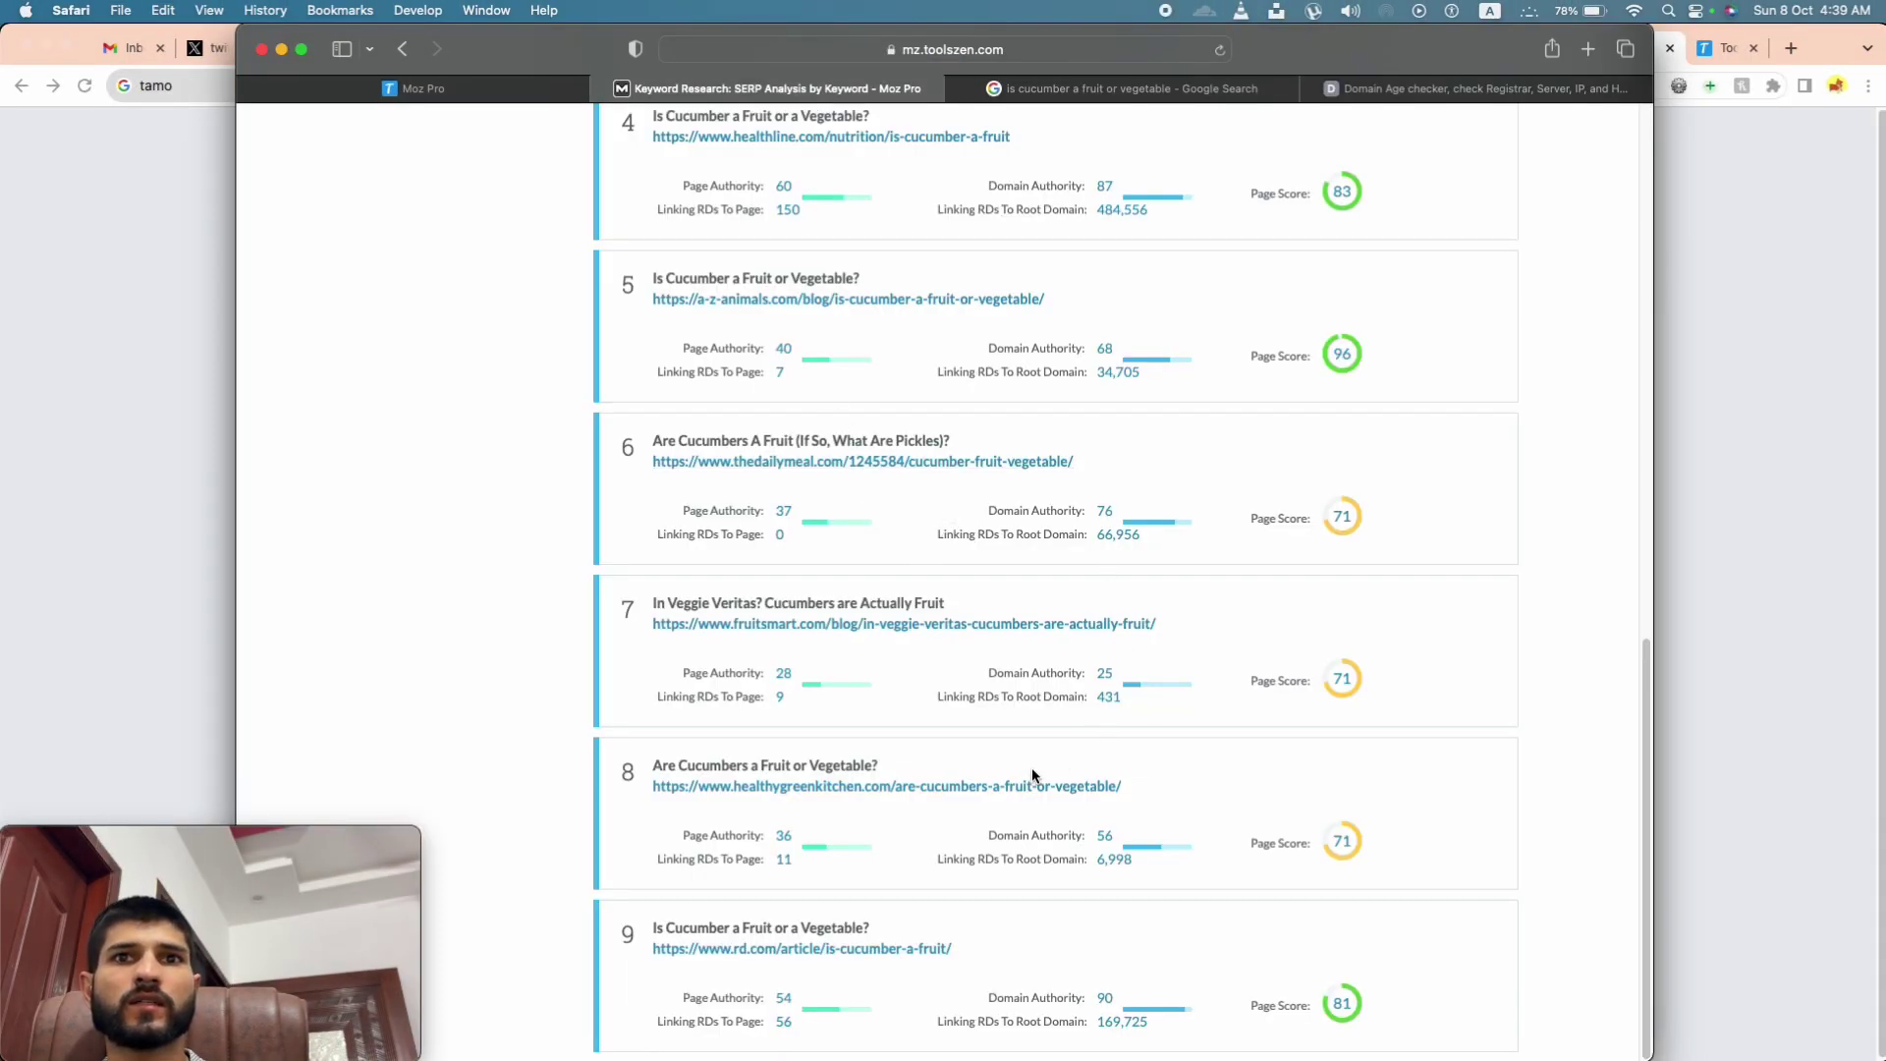
{"action": "right_click", "coordinate": [833, 622]}
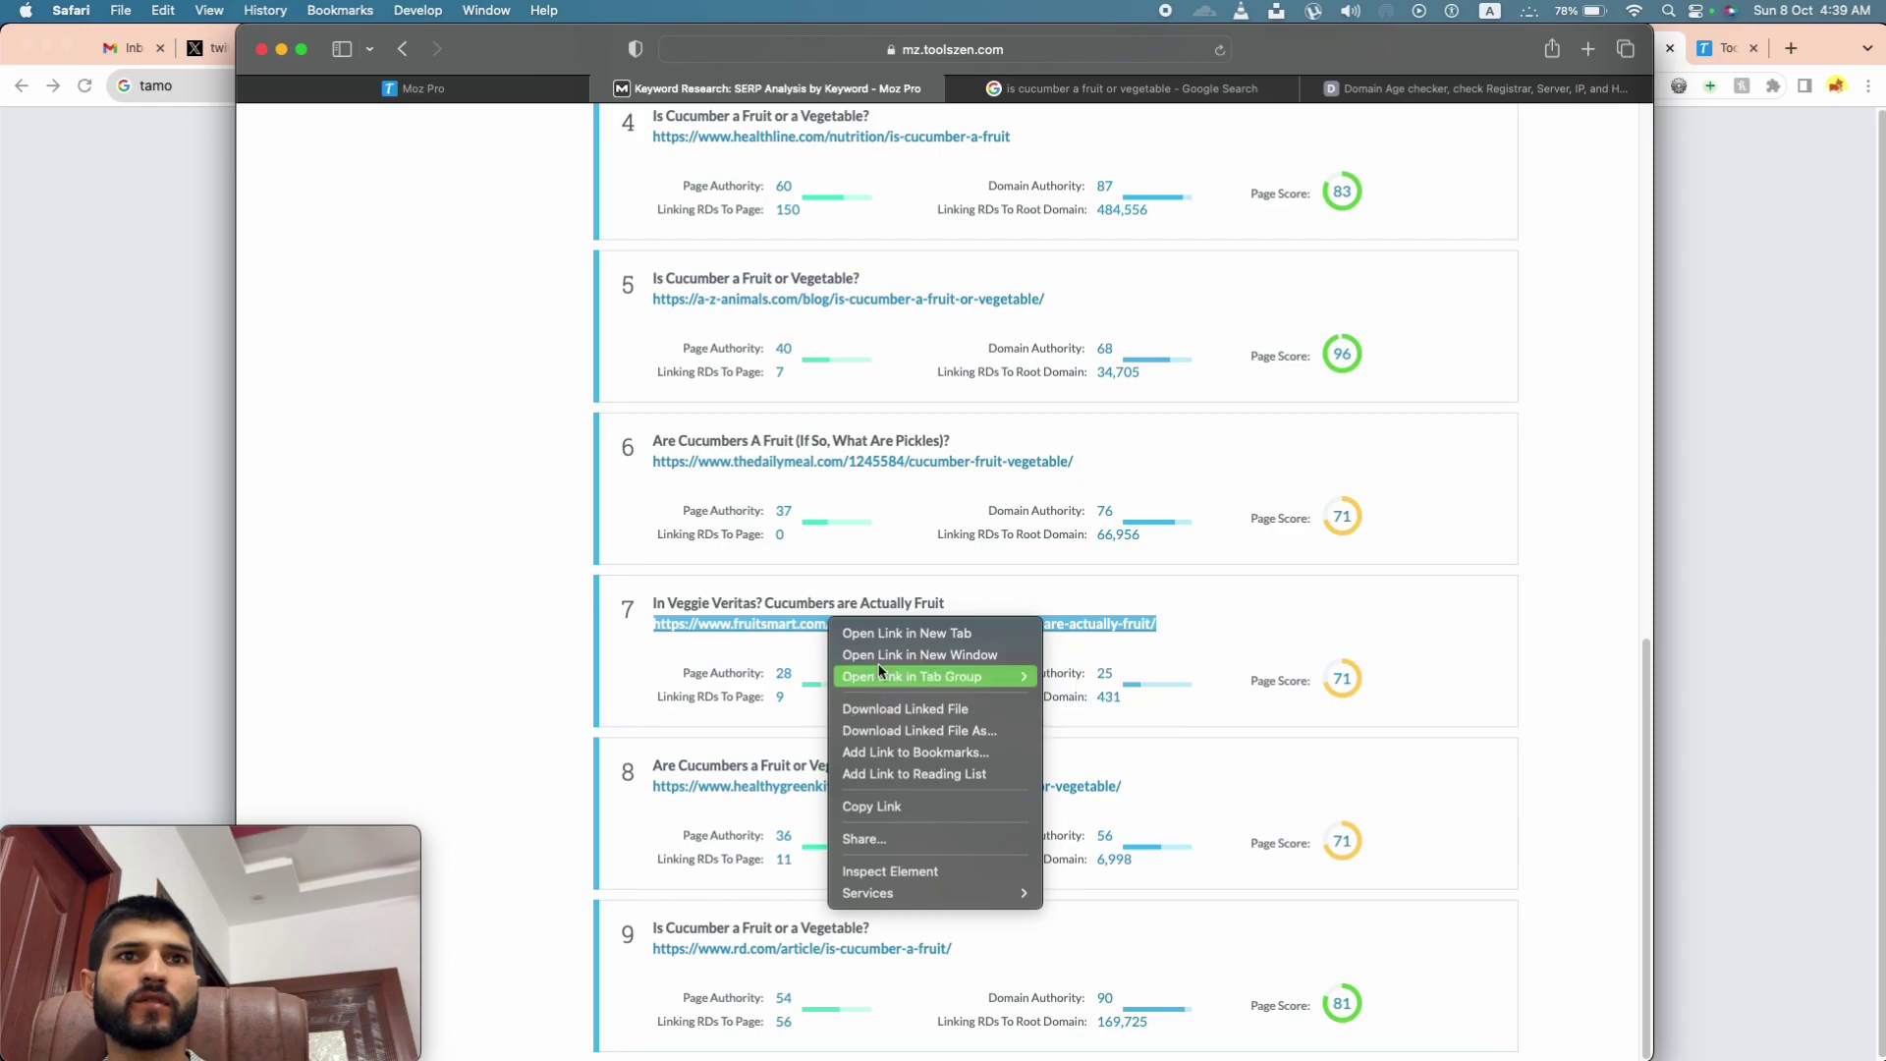
{"action": "left_click", "coordinate": [877, 806]}
Step: Switch to the Dupli Checker tab and paste the copied fruitsmart.com article link into the domain field
{"action": "left_click", "coordinate": [1120, 89]}
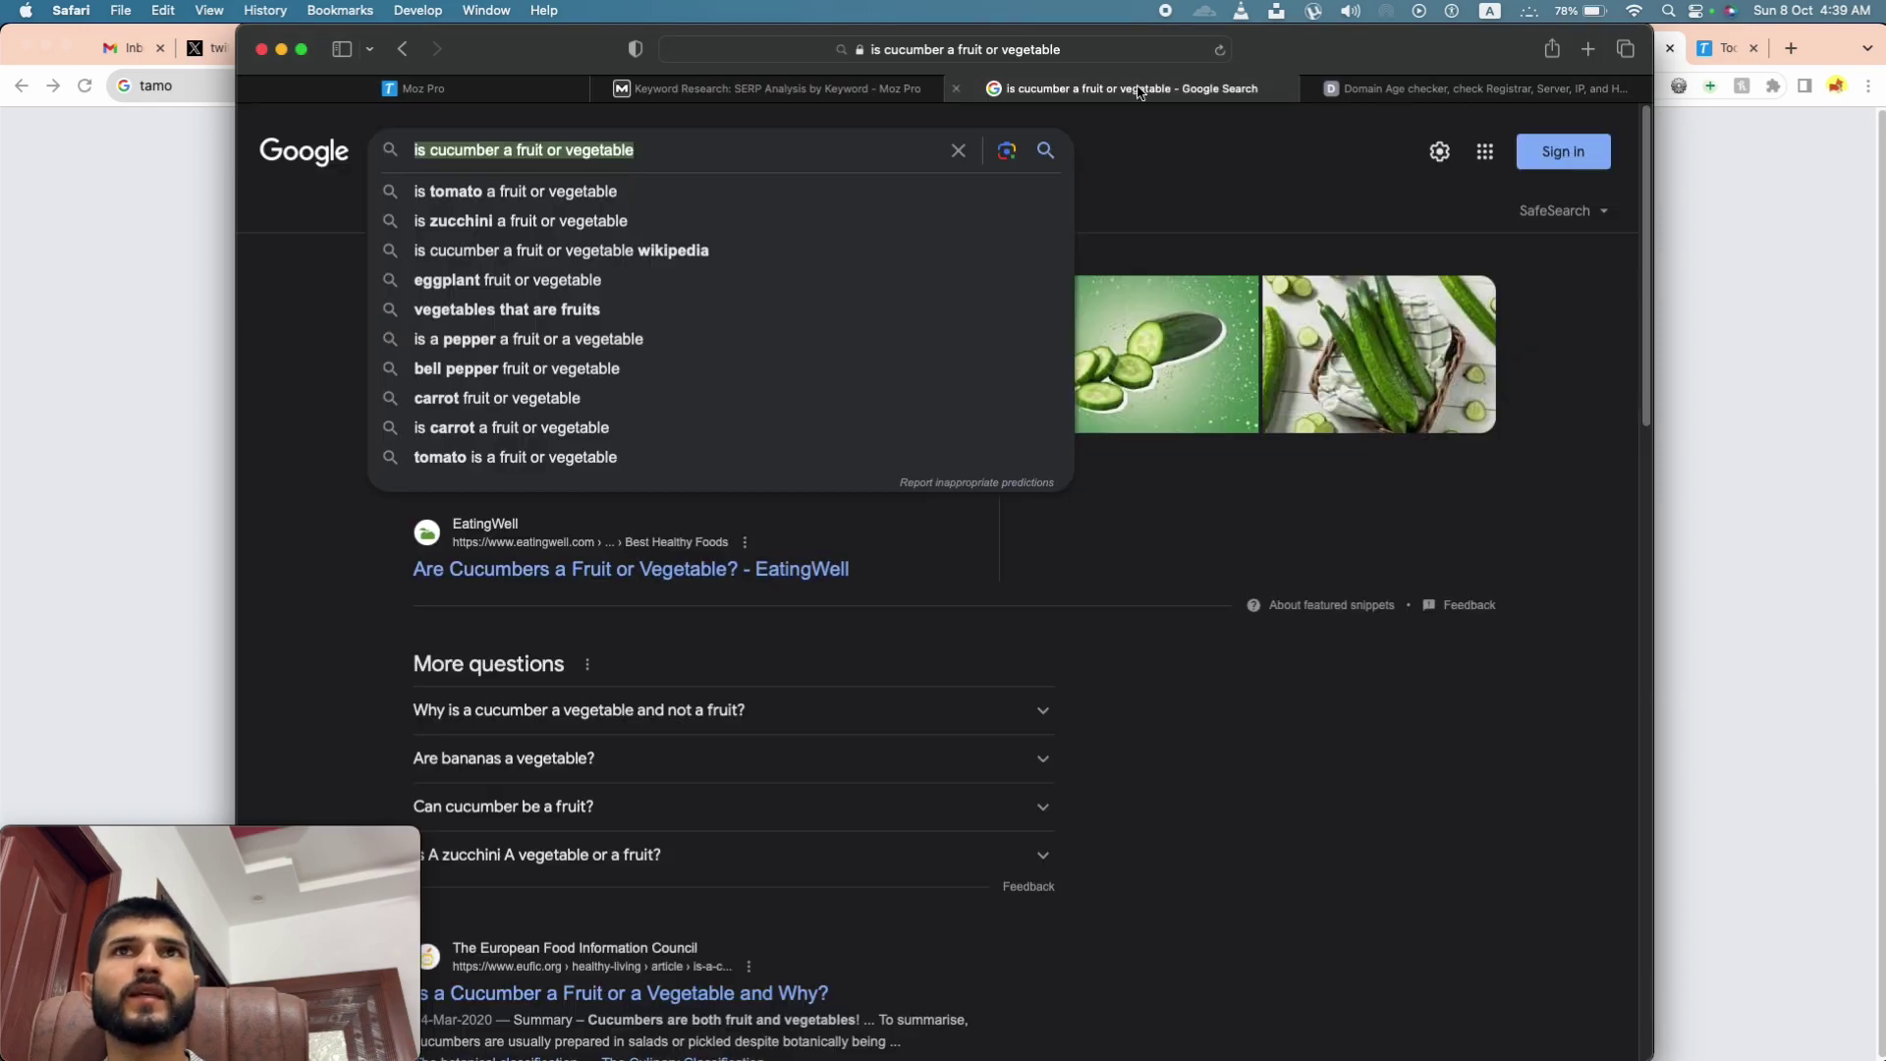
{"action": "left_click", "coordinate": [1412, 90]}
{"action": "left_click", "coordinate": [606, 695]}
{"action": "key", "text": "super+v"}
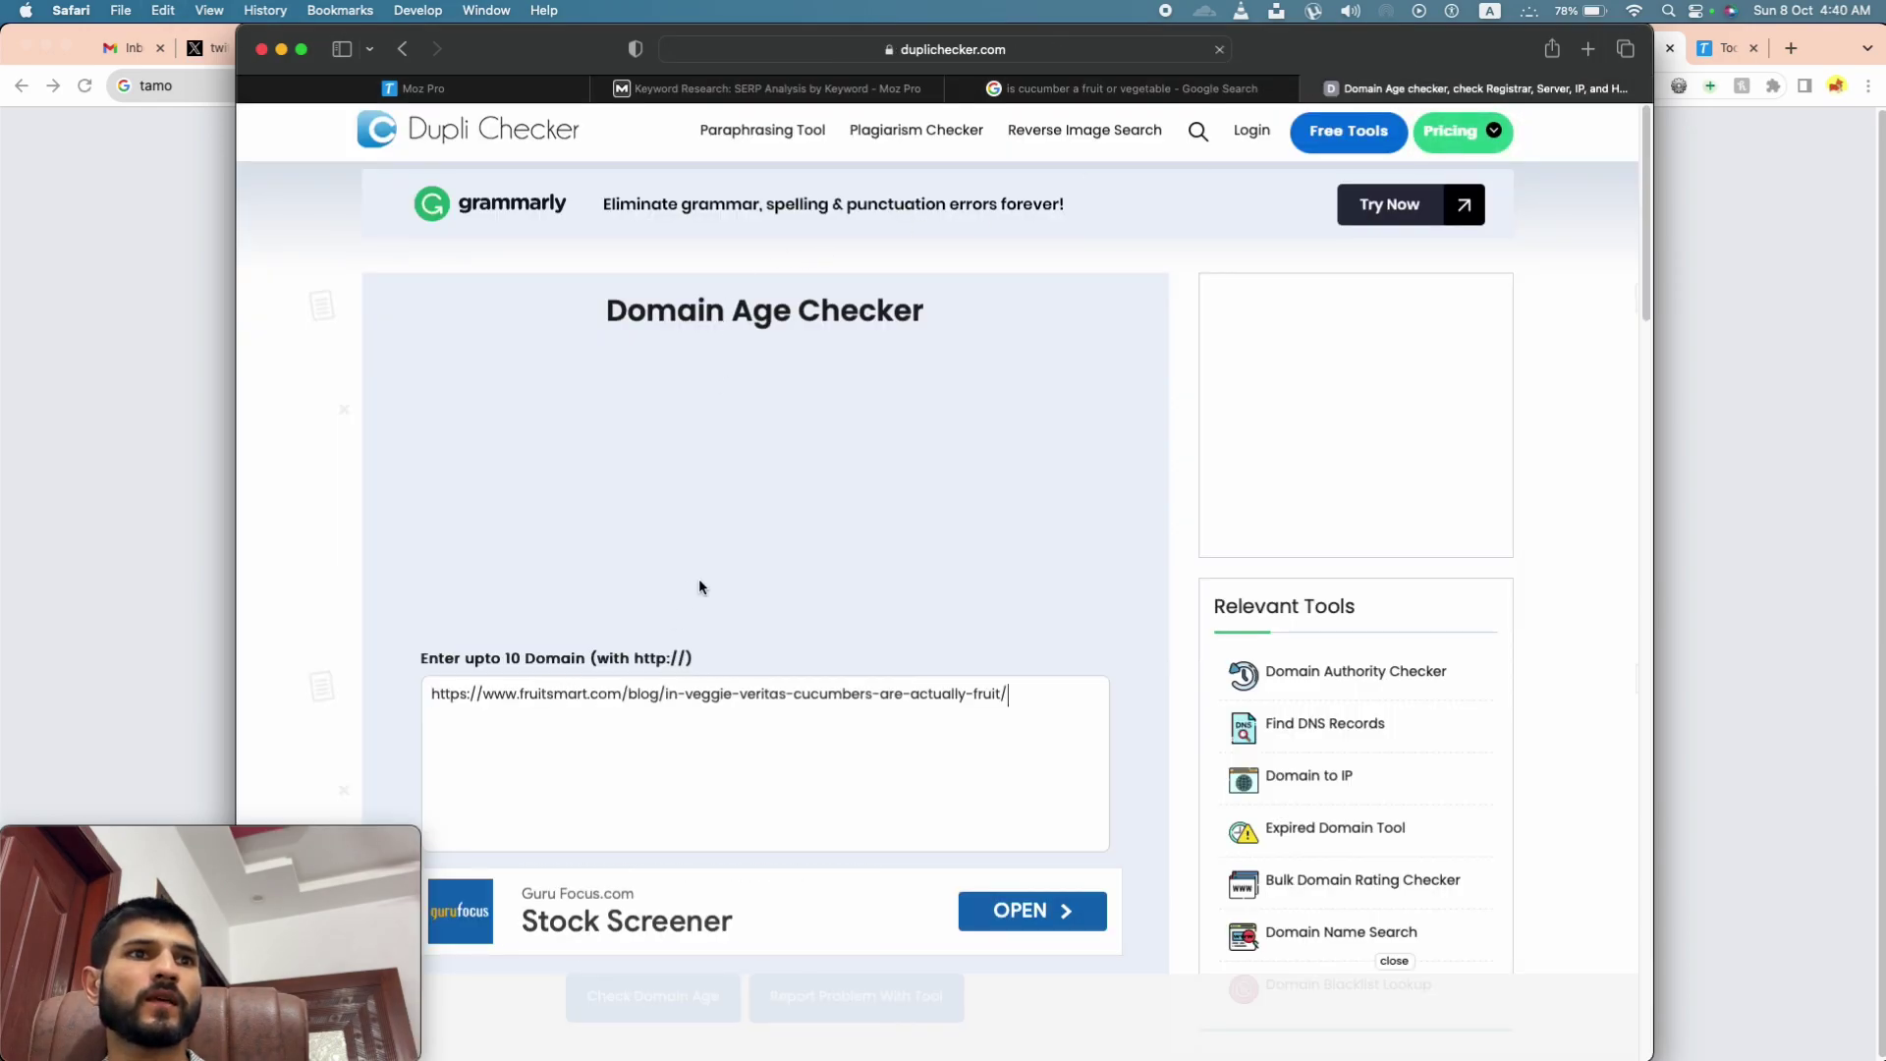
{"action": "scroll", "coordinate": [746, 619], "scroll_direction": "down", "scroll_amount": 1}
{"action": "left_click_drag", "start_coordinate": [1043, 643], "coordinate": [641, 642]}
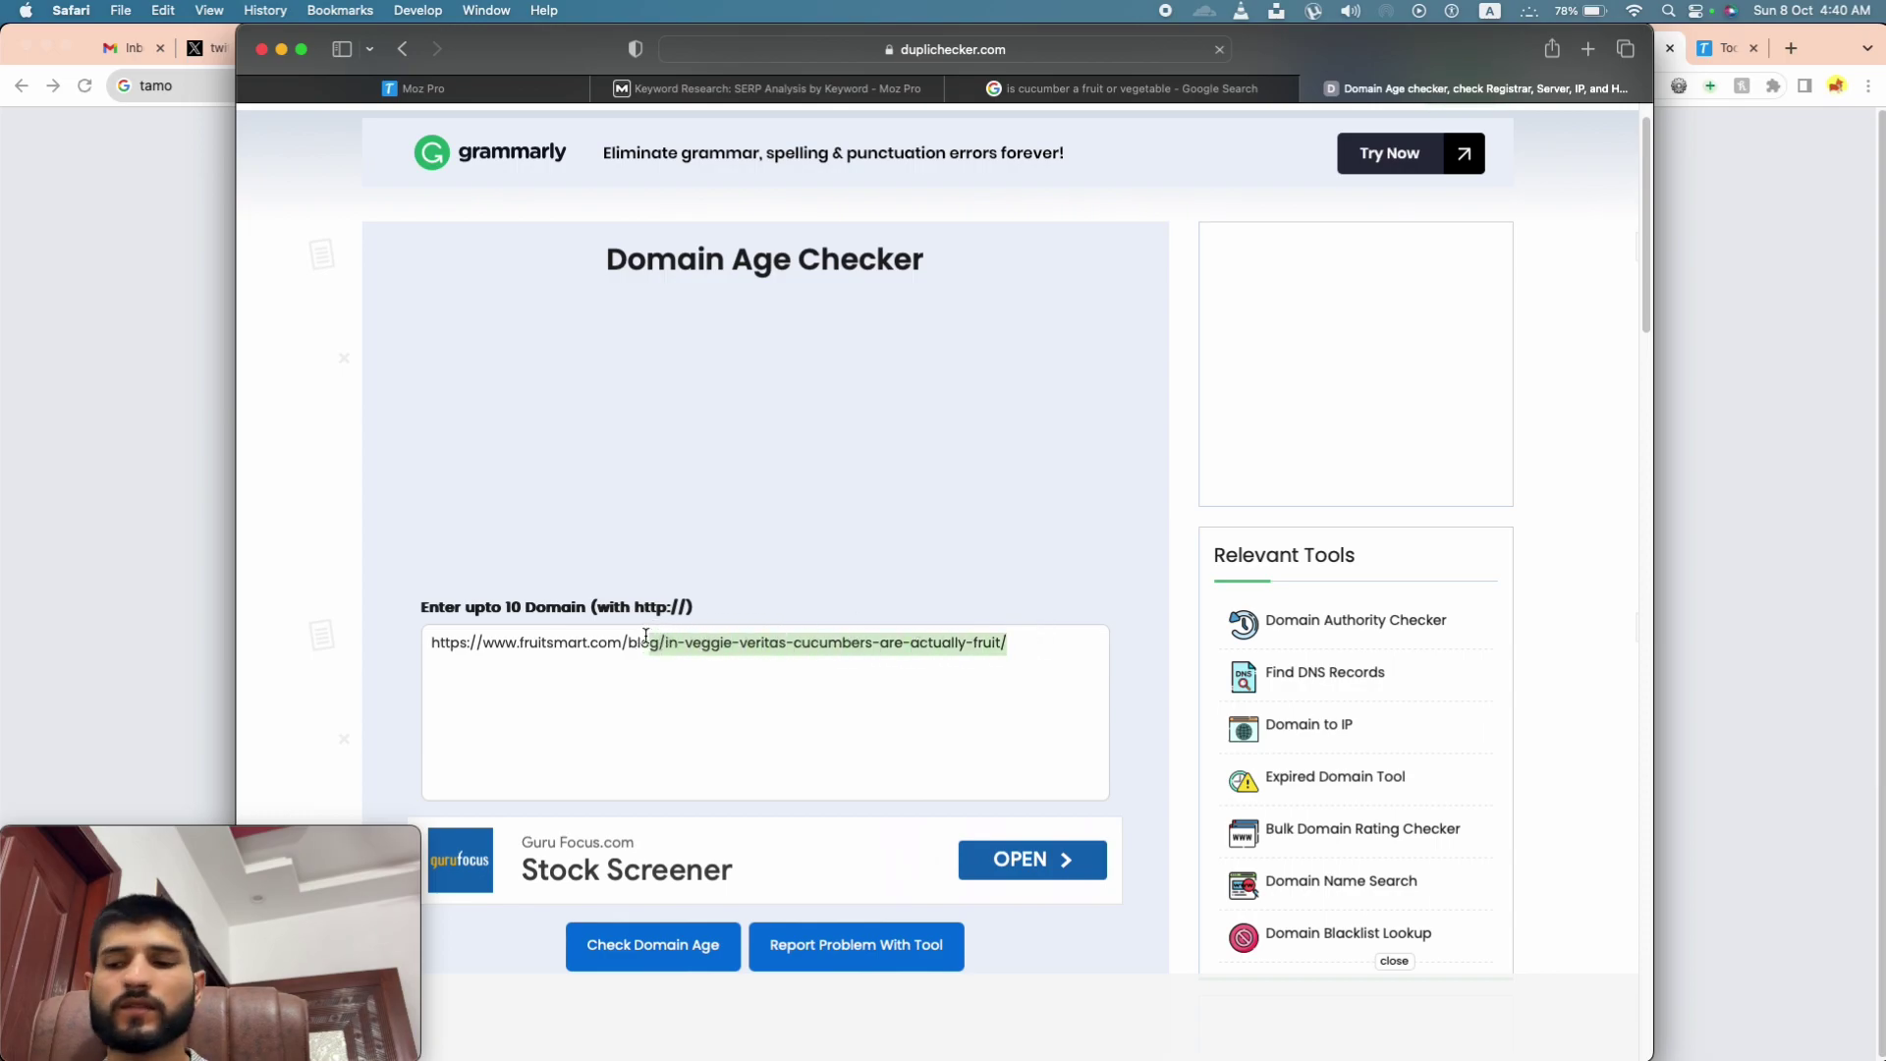
{"action": "key", "text": "BackSpace"}
{"action": "key", "text": "BackSpace"}
{"action": "key", "text": "BackSpace"}
{"action": "scroll", "coordinate": [898, 491], "scroll_direction": "down", "scroll_amount": 3}
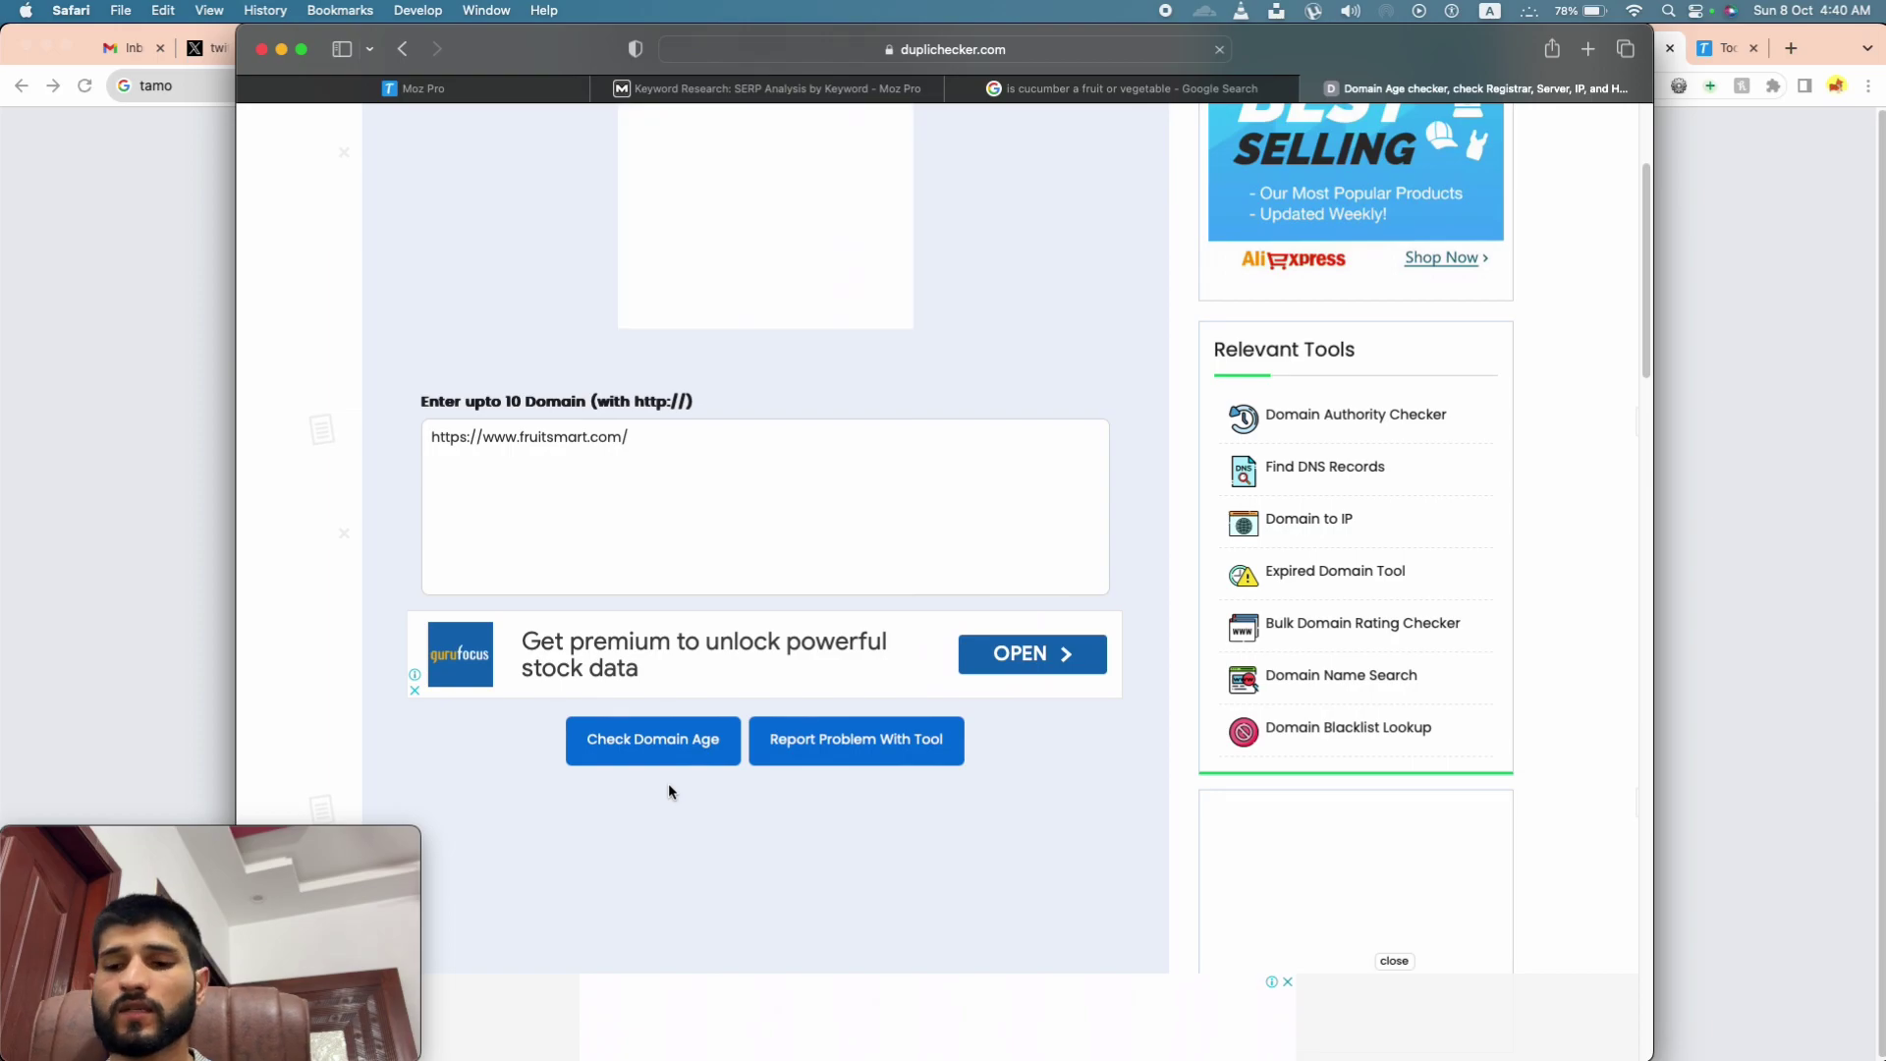
{"action": "left_click", "coordinate": [648, 741]}
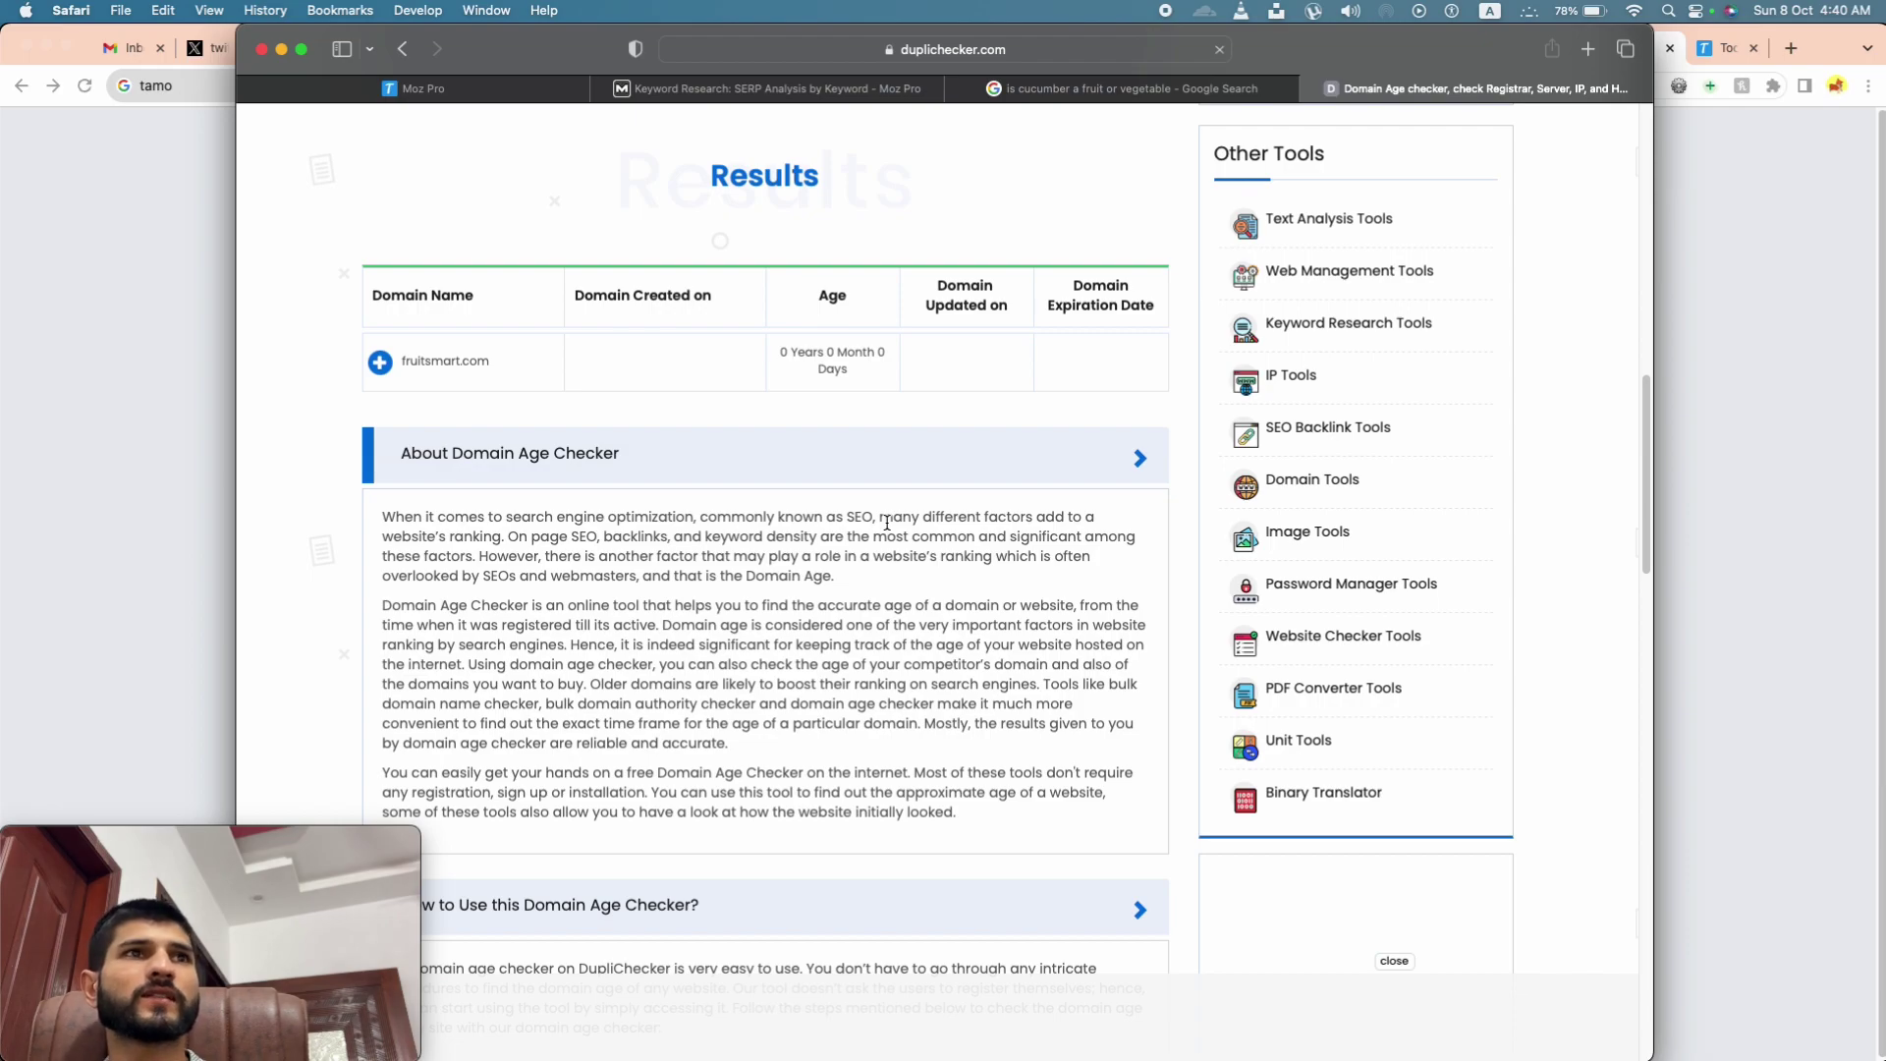
Step: Review the Dupli Checker result for fruitsmart.com and try the domain age check again
{"action": "scroll", "coordinate": [913, 521], "scroll_direction": "up", "scroll_amount": 3}
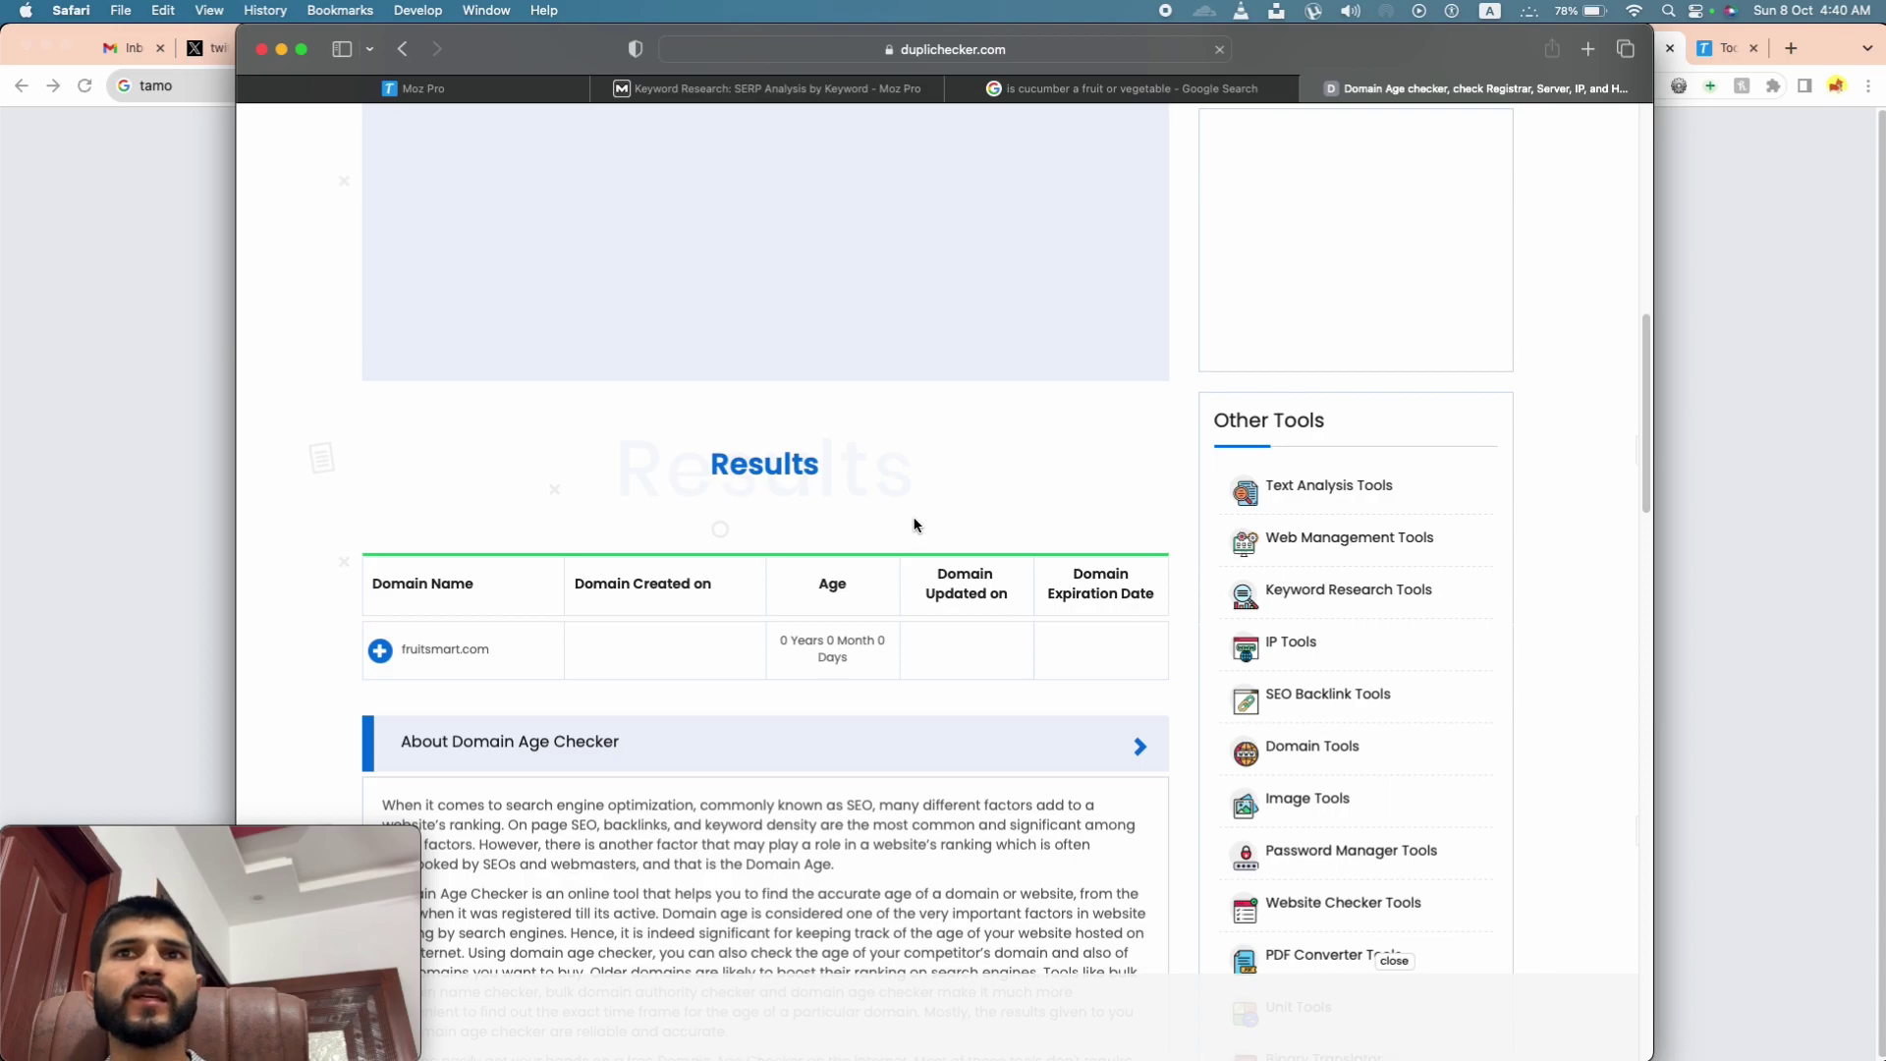
{"action": "scroll", "coordinate": [914, 524], "scroll_direction": "up", "scroll_amount": 4}
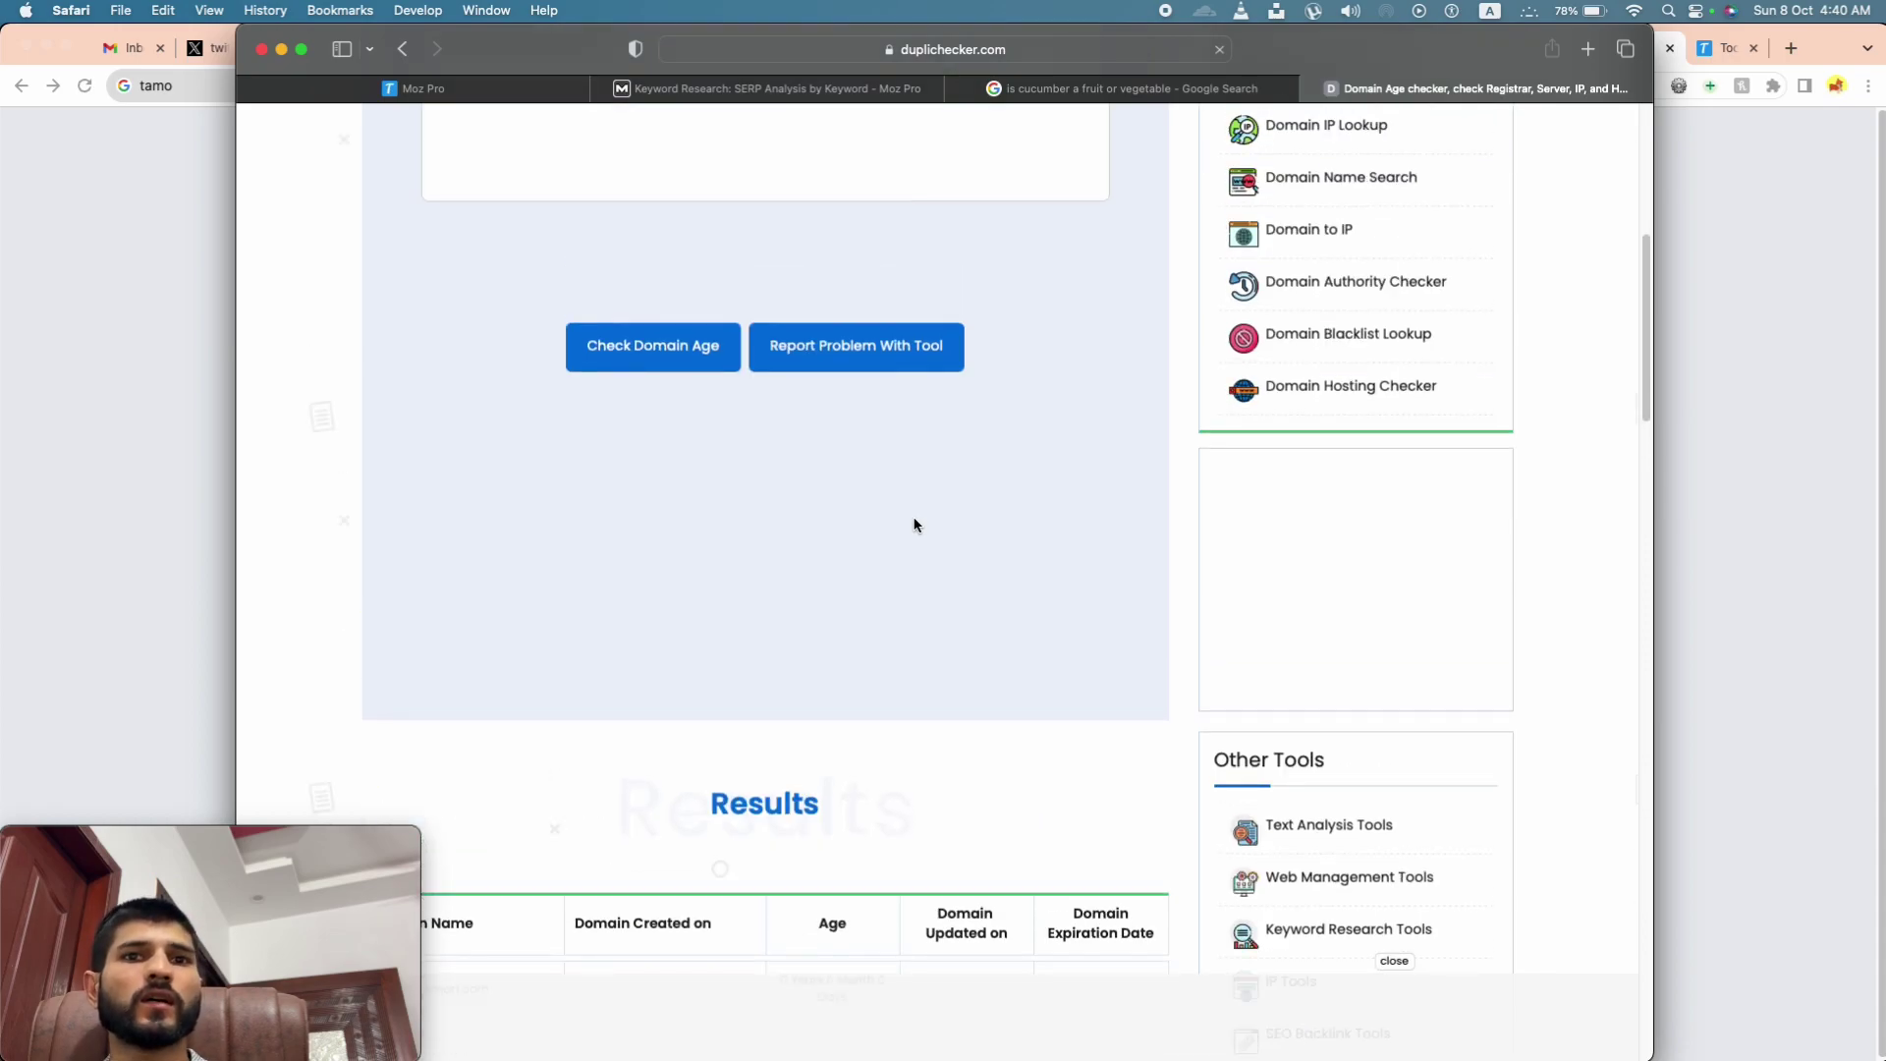
{"action": "scroll", "coordinate": [914, 524], "scroll_direction": "down", "scroll_amount": 3}
{"action": "scroll", "coordinate": [913, 525], "scroll_direction": "up", "scroll_amount": 5}
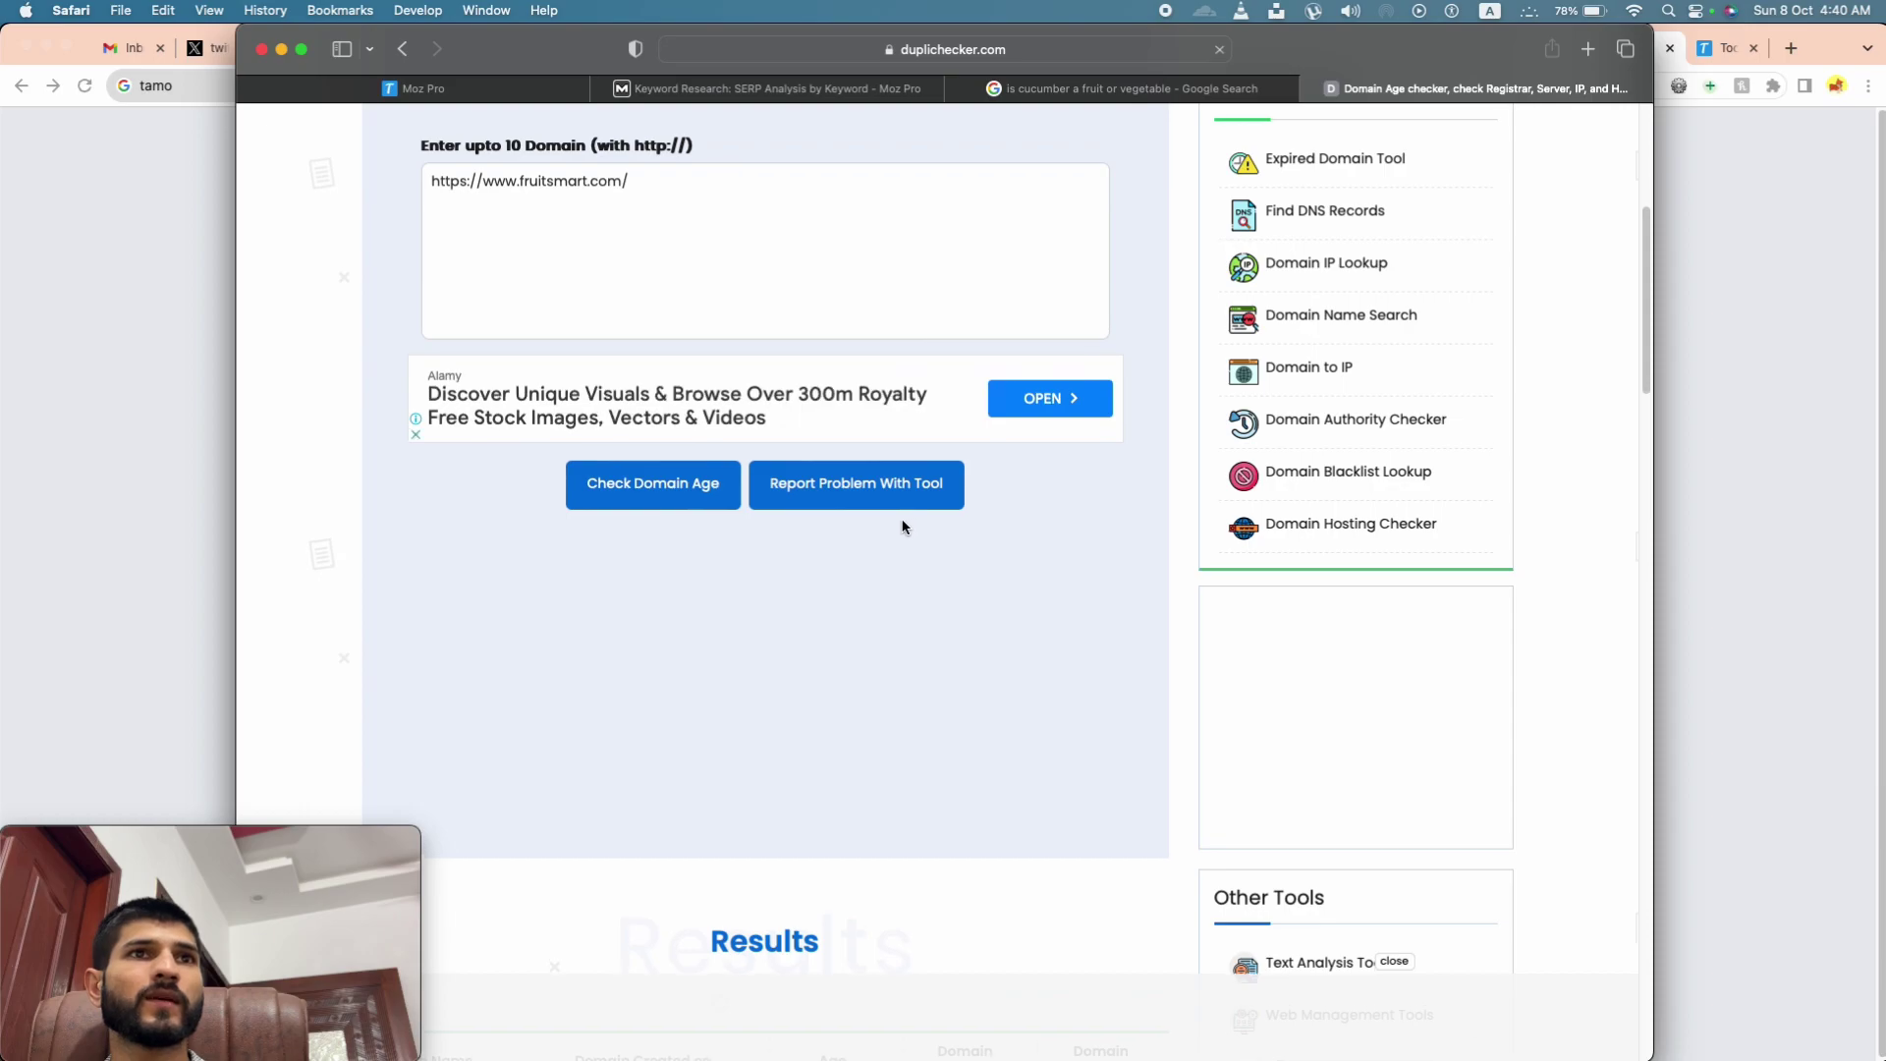
{"action": "left_click", "coordinate": [604, 492]}
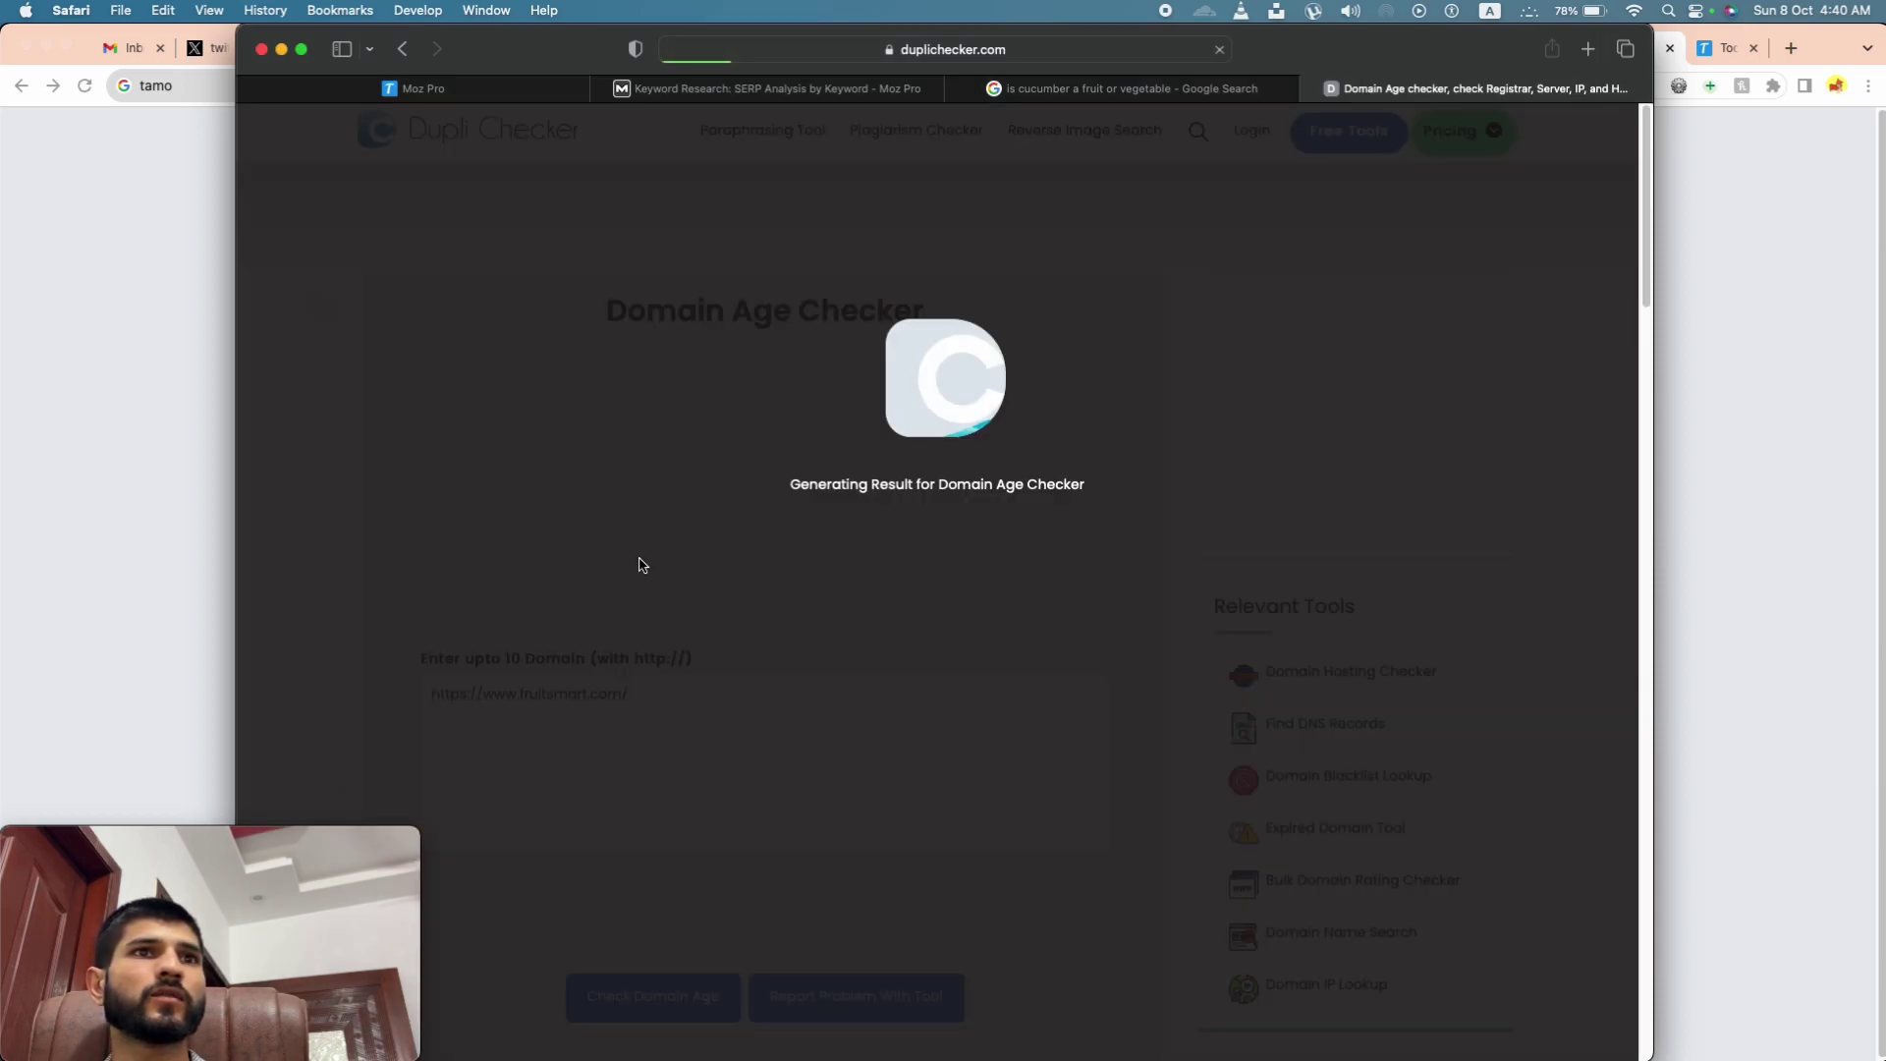
{"action": "scroll", "coordinate": [924, 528], "scroll_direction": "down", "scroll_amount": 3}
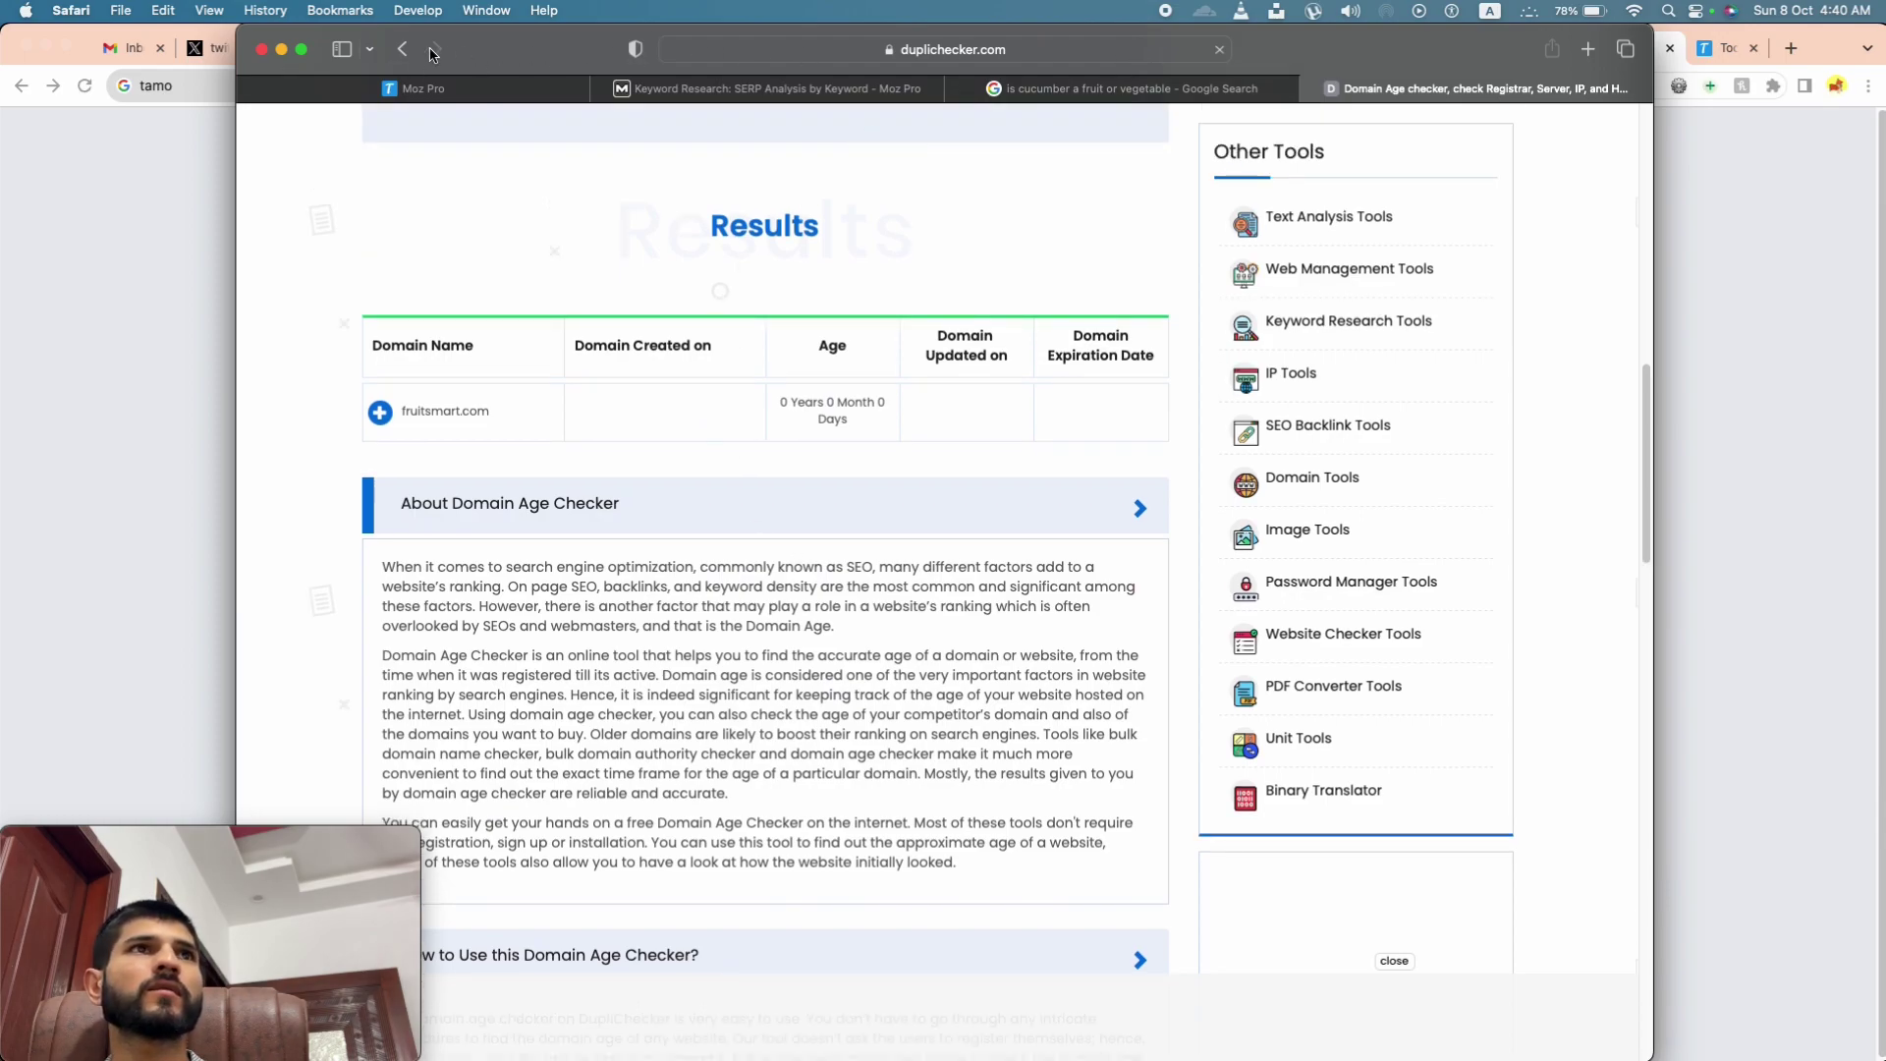
Step: Go back to the "domain age checker" search results and open the SmallSEOTools Domain Age Checker
{"action": "left_click", "coordinate": [398, 51]}
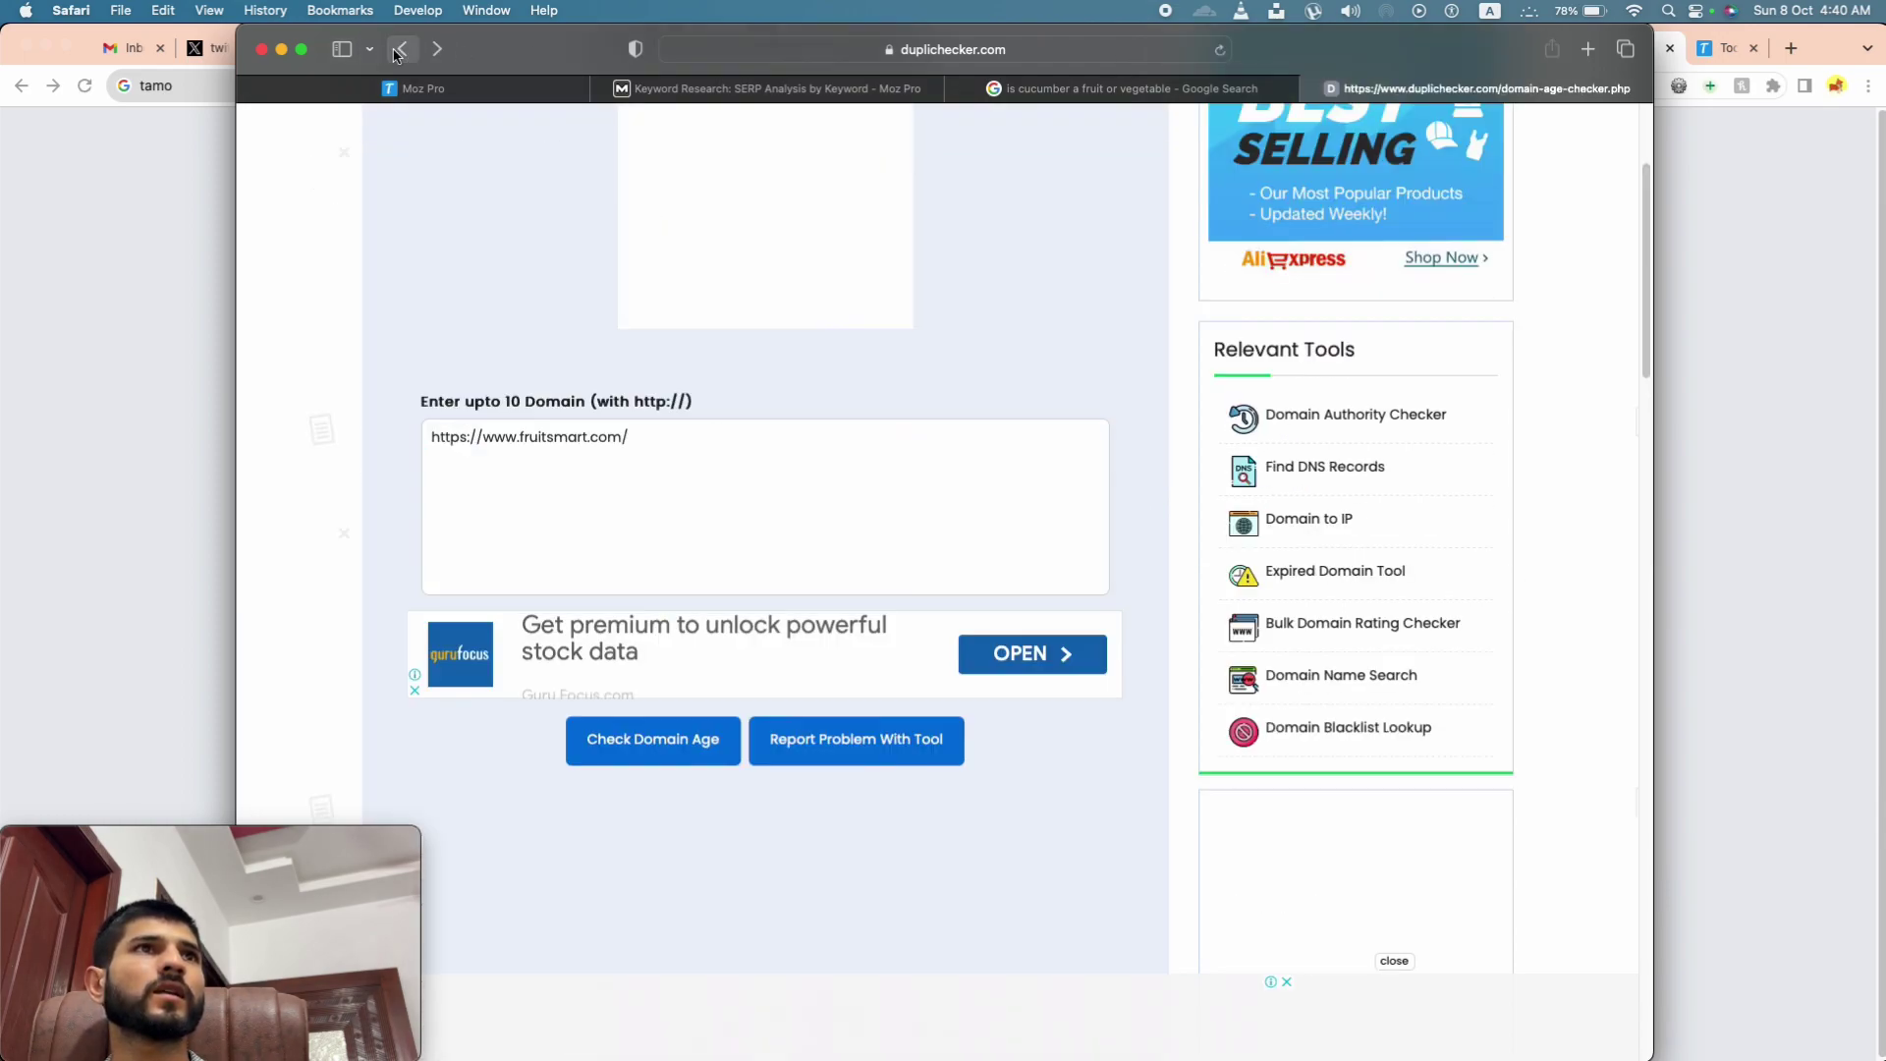
{"action": "left_click", "coordinate": [398, 51]}
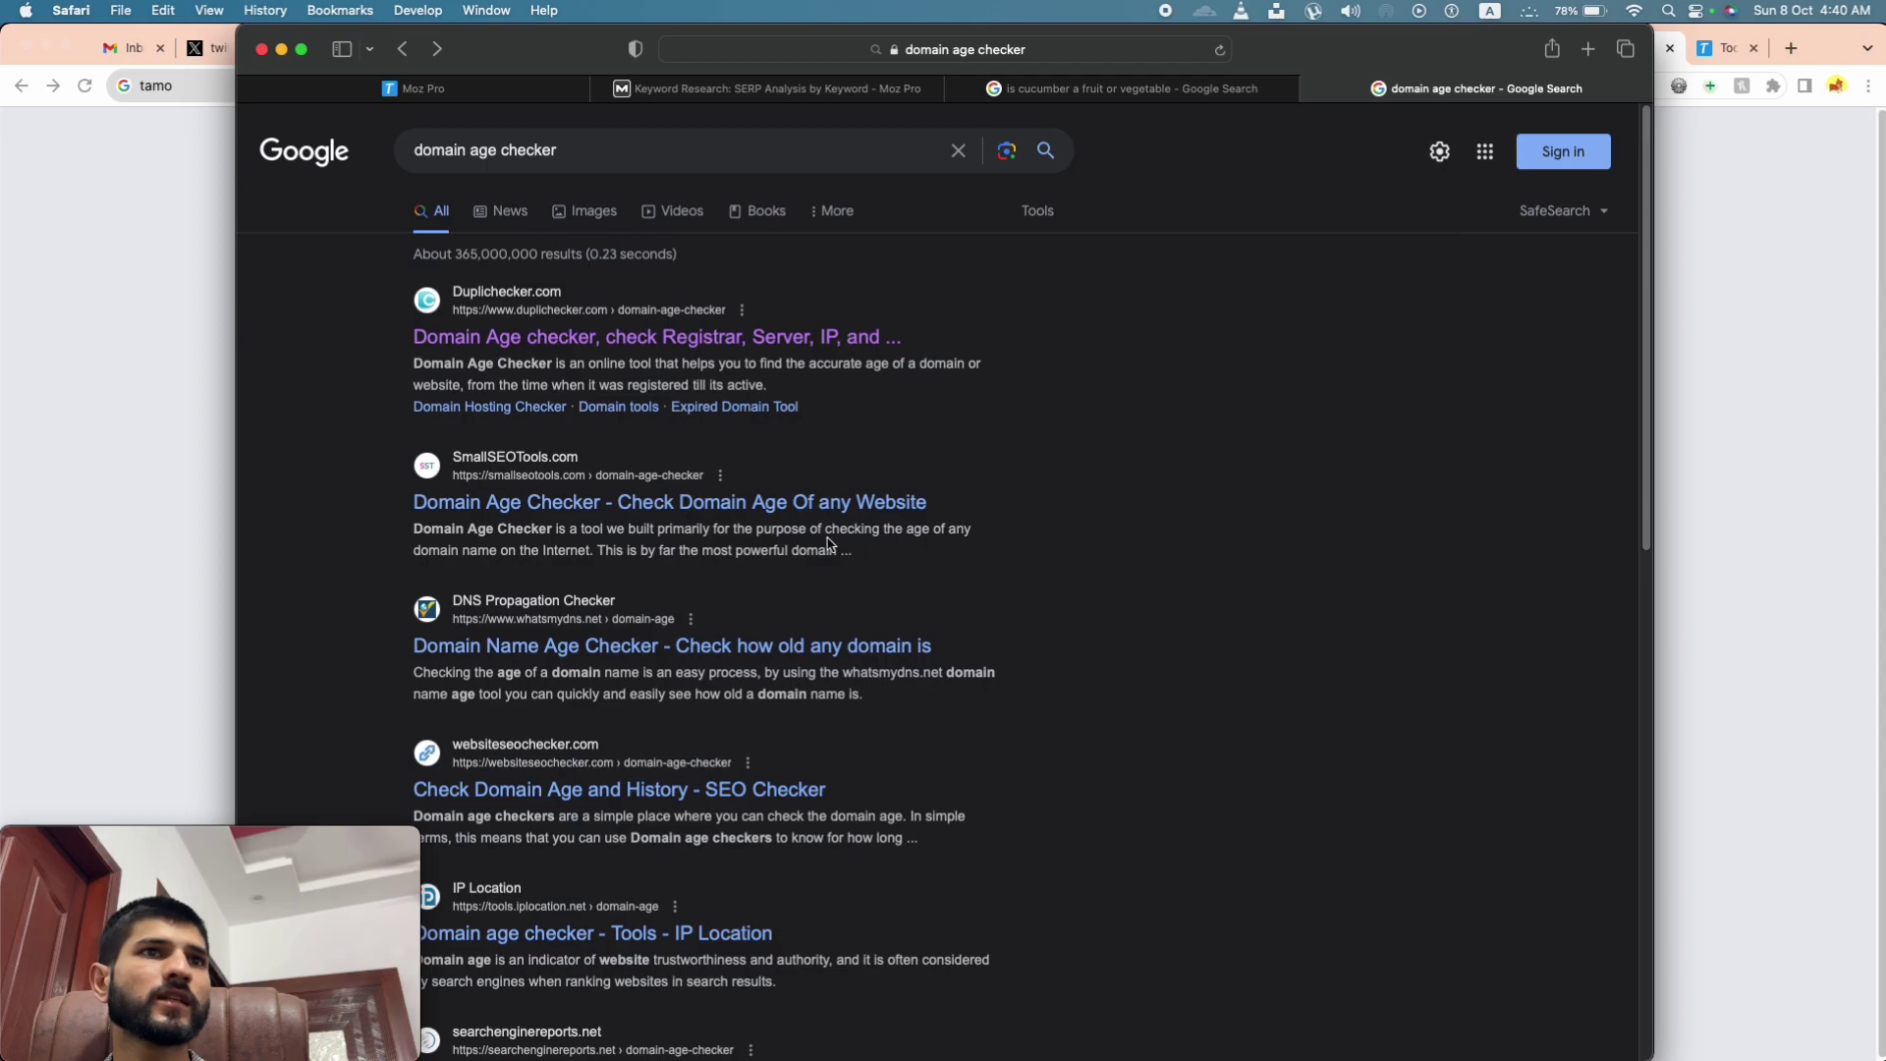
{"action": "left_click", "coordinate": [535, 503]}
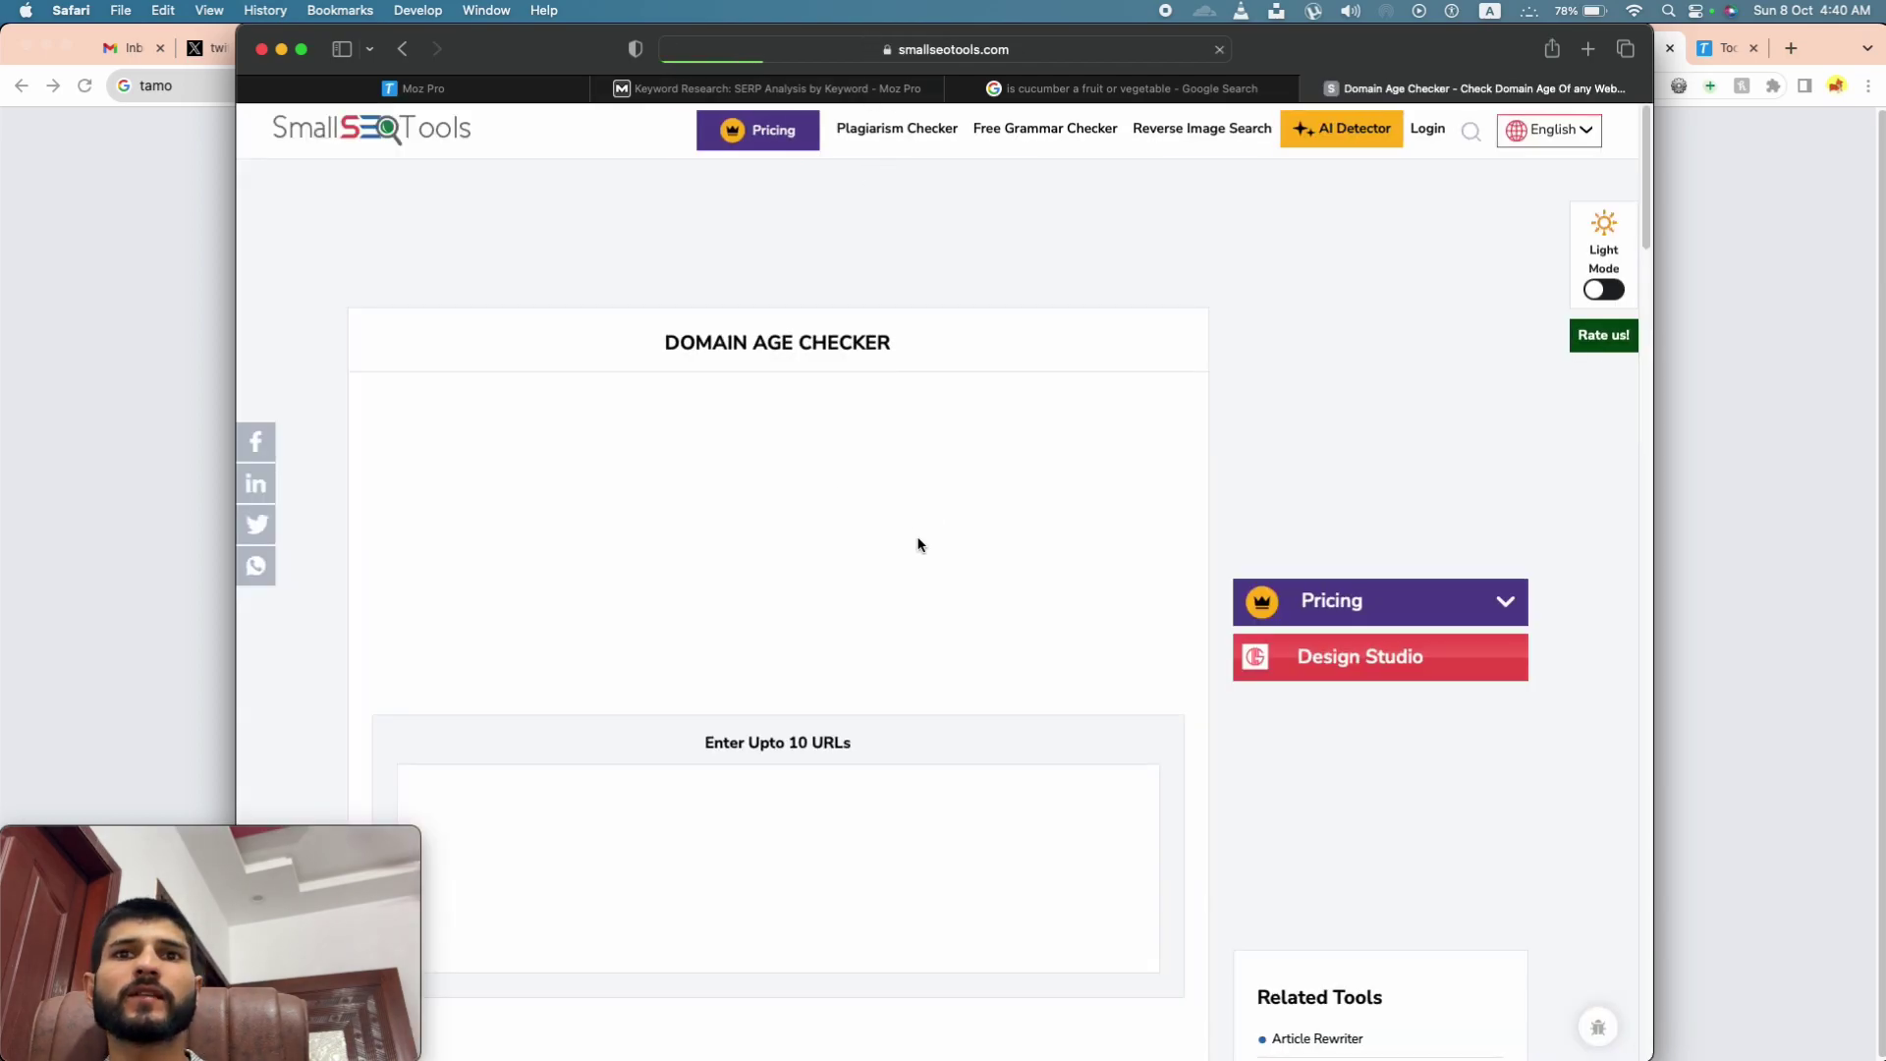
{"action": "left_click", "coordinate": [563, 570]}
{"action": "key", "text": "super+v"}
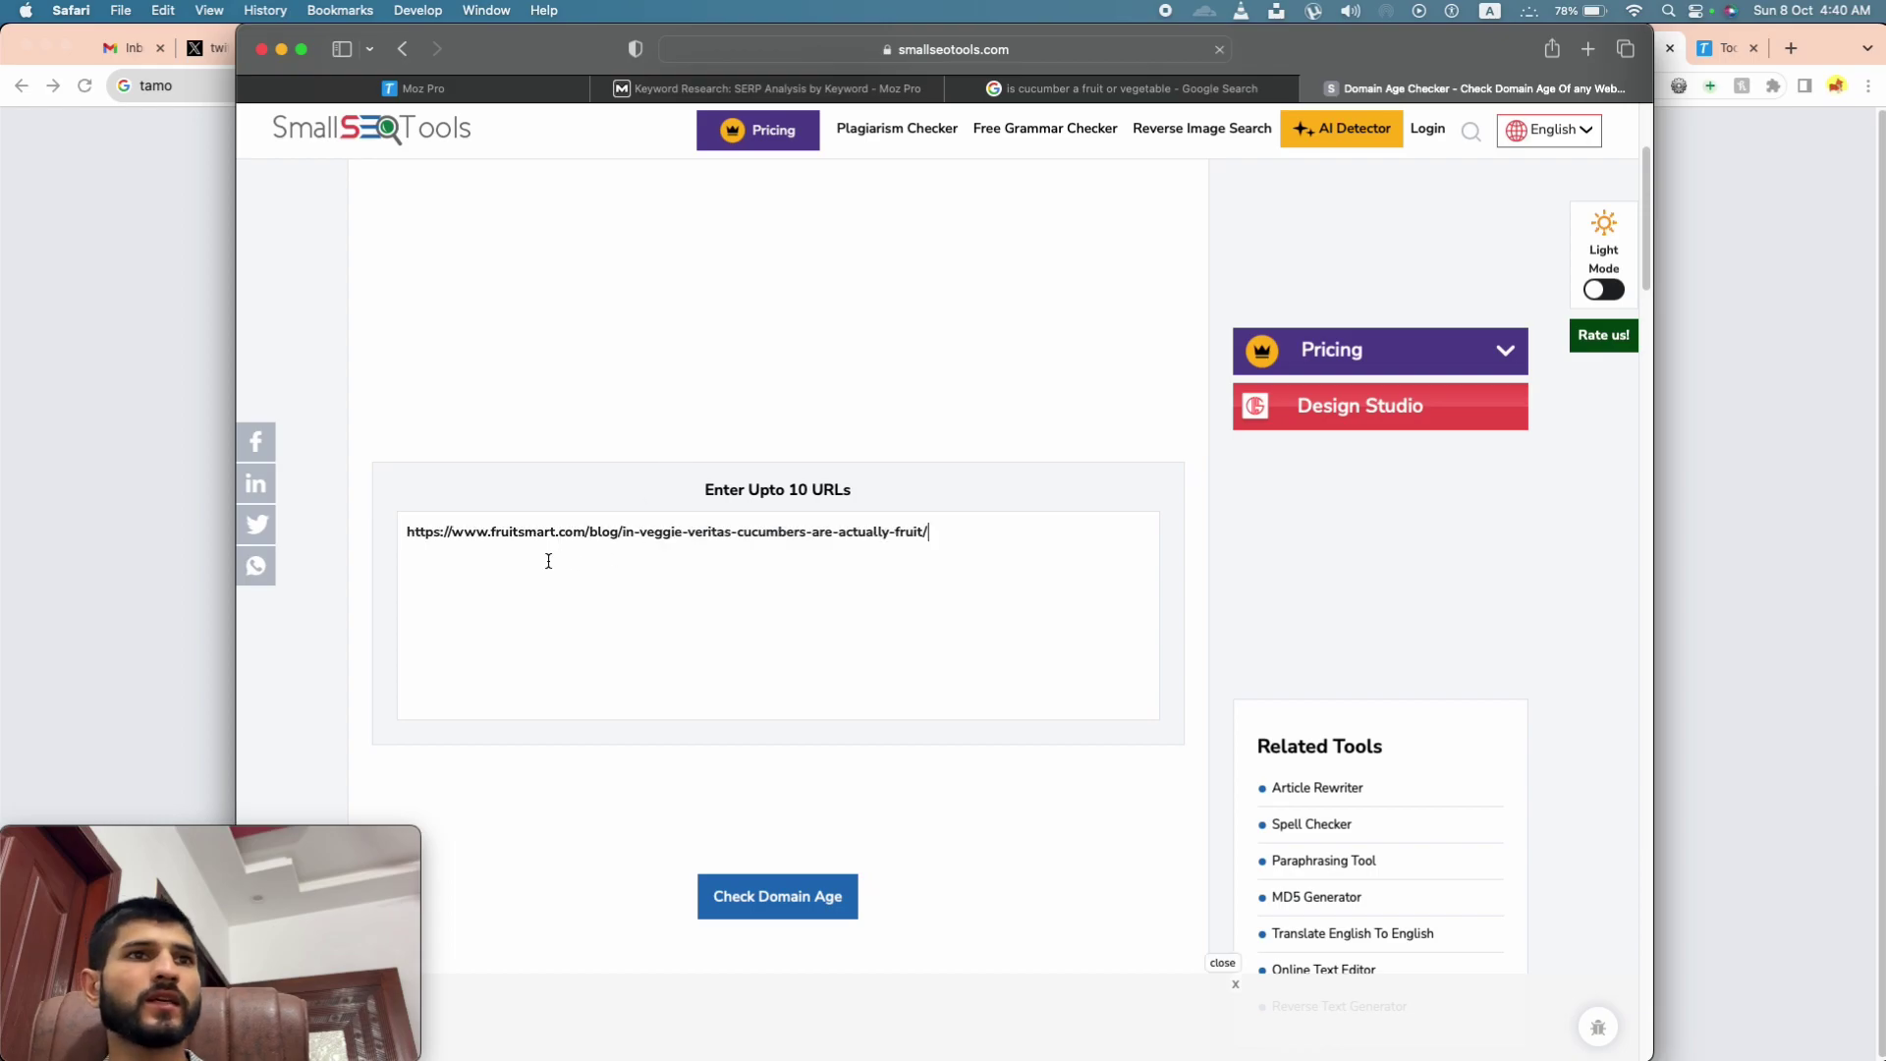
{"action": "left_click_drag", "start_coordinate": [591, 535], "coordinate": [1040, 528]}
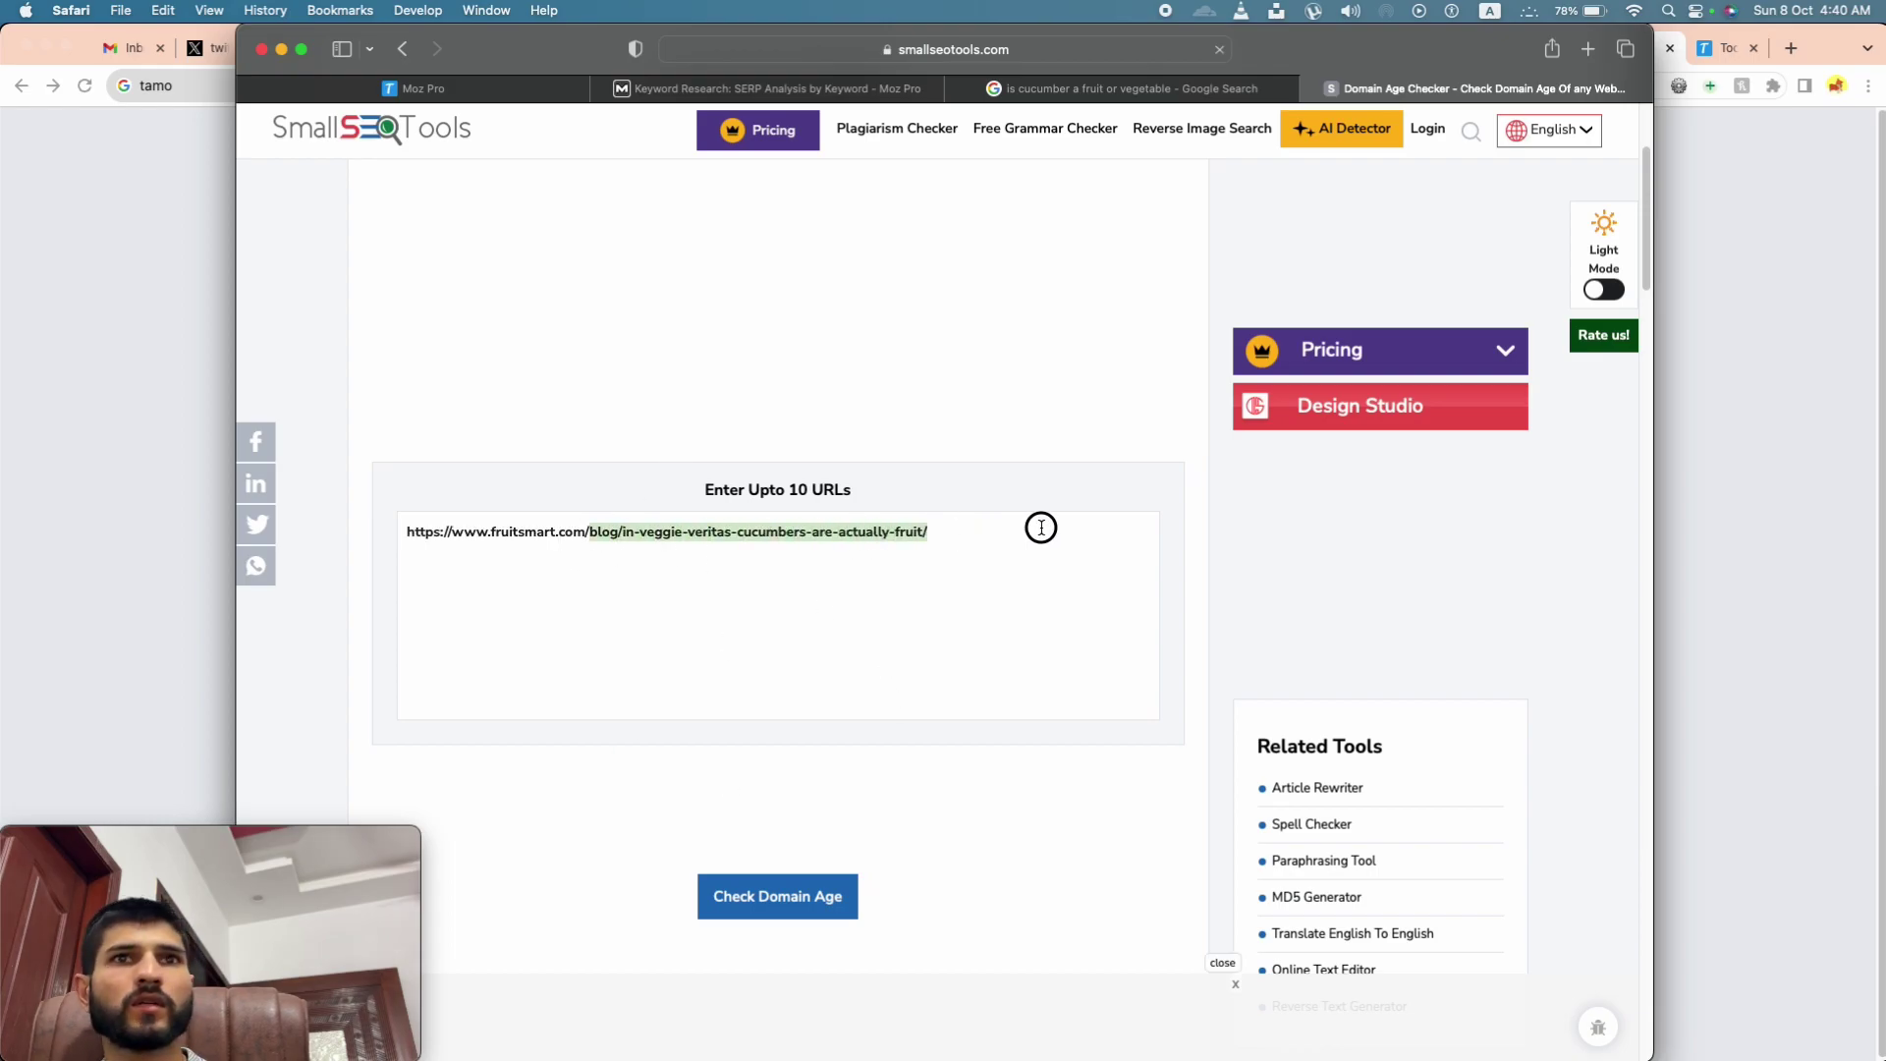
{"action": "key", "text": "BackSpace"}
{"action": "left_click", "coordinate": [730, 916]}
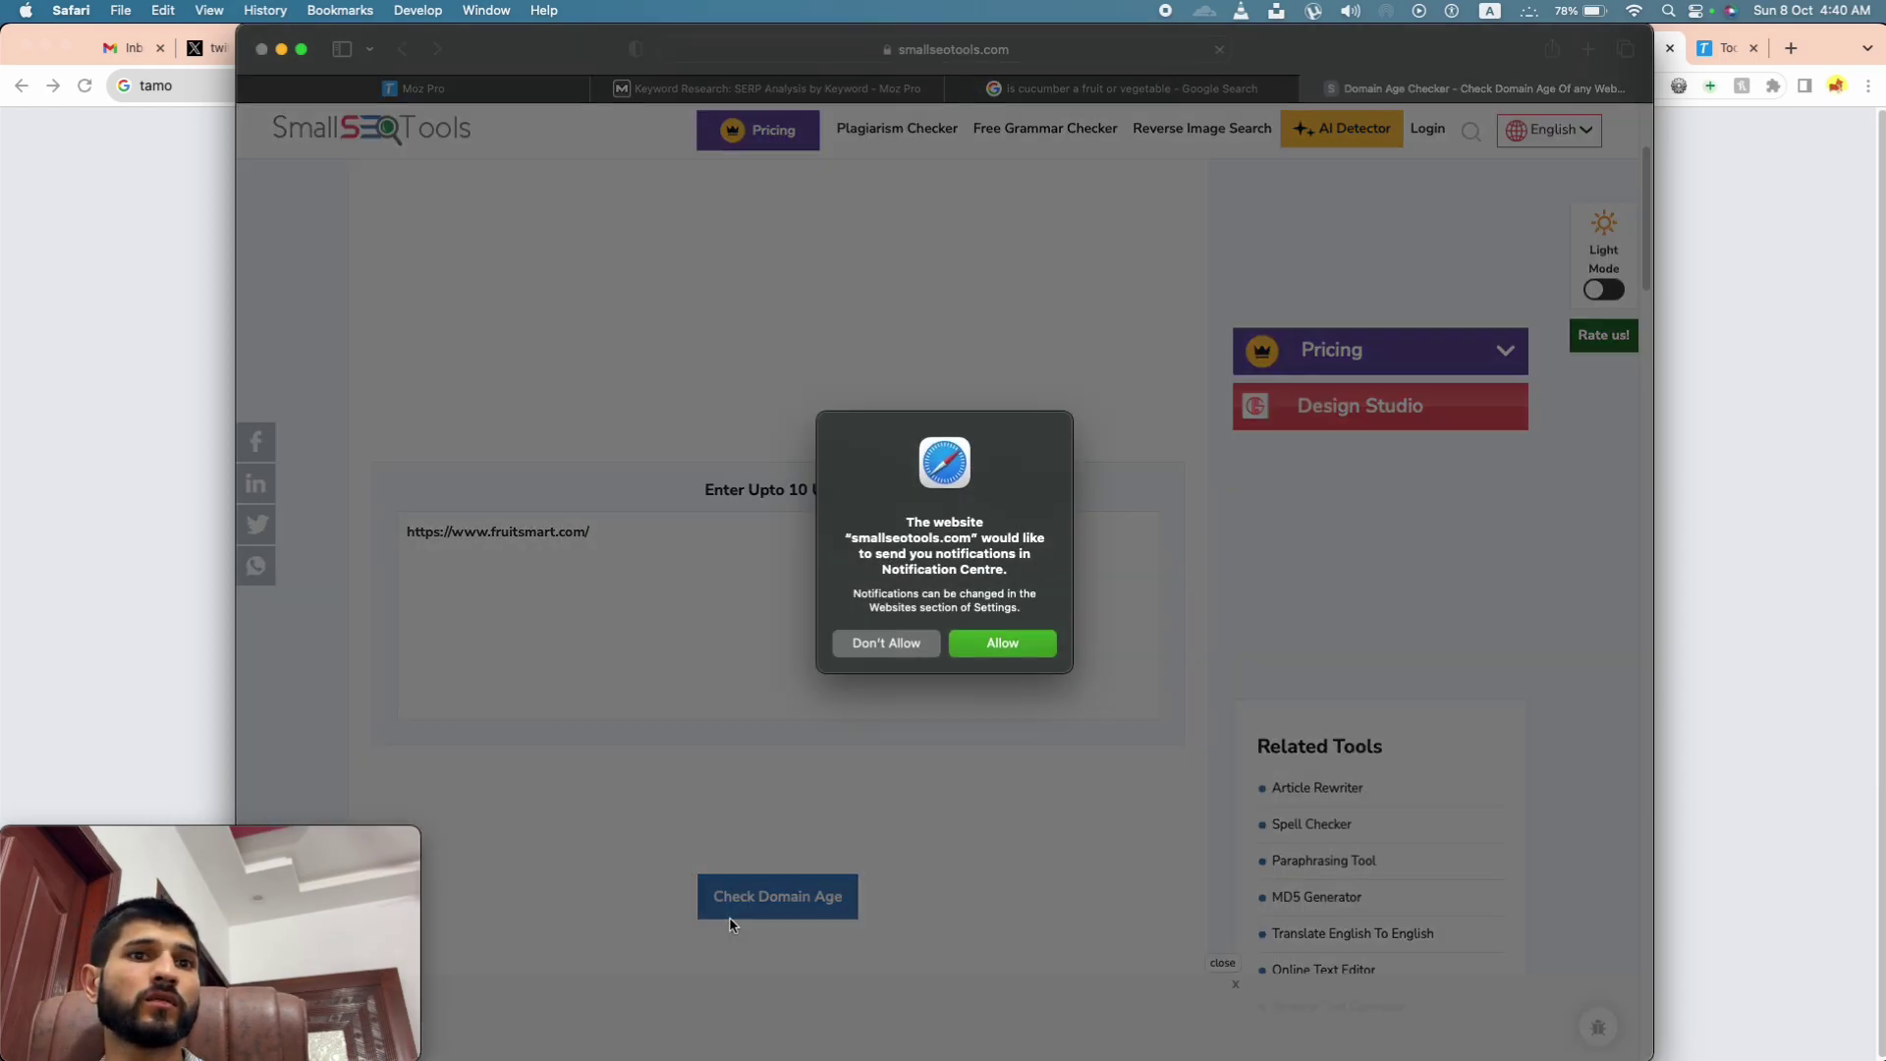
{"action": "left_click", "coordinate": [931, 643]}
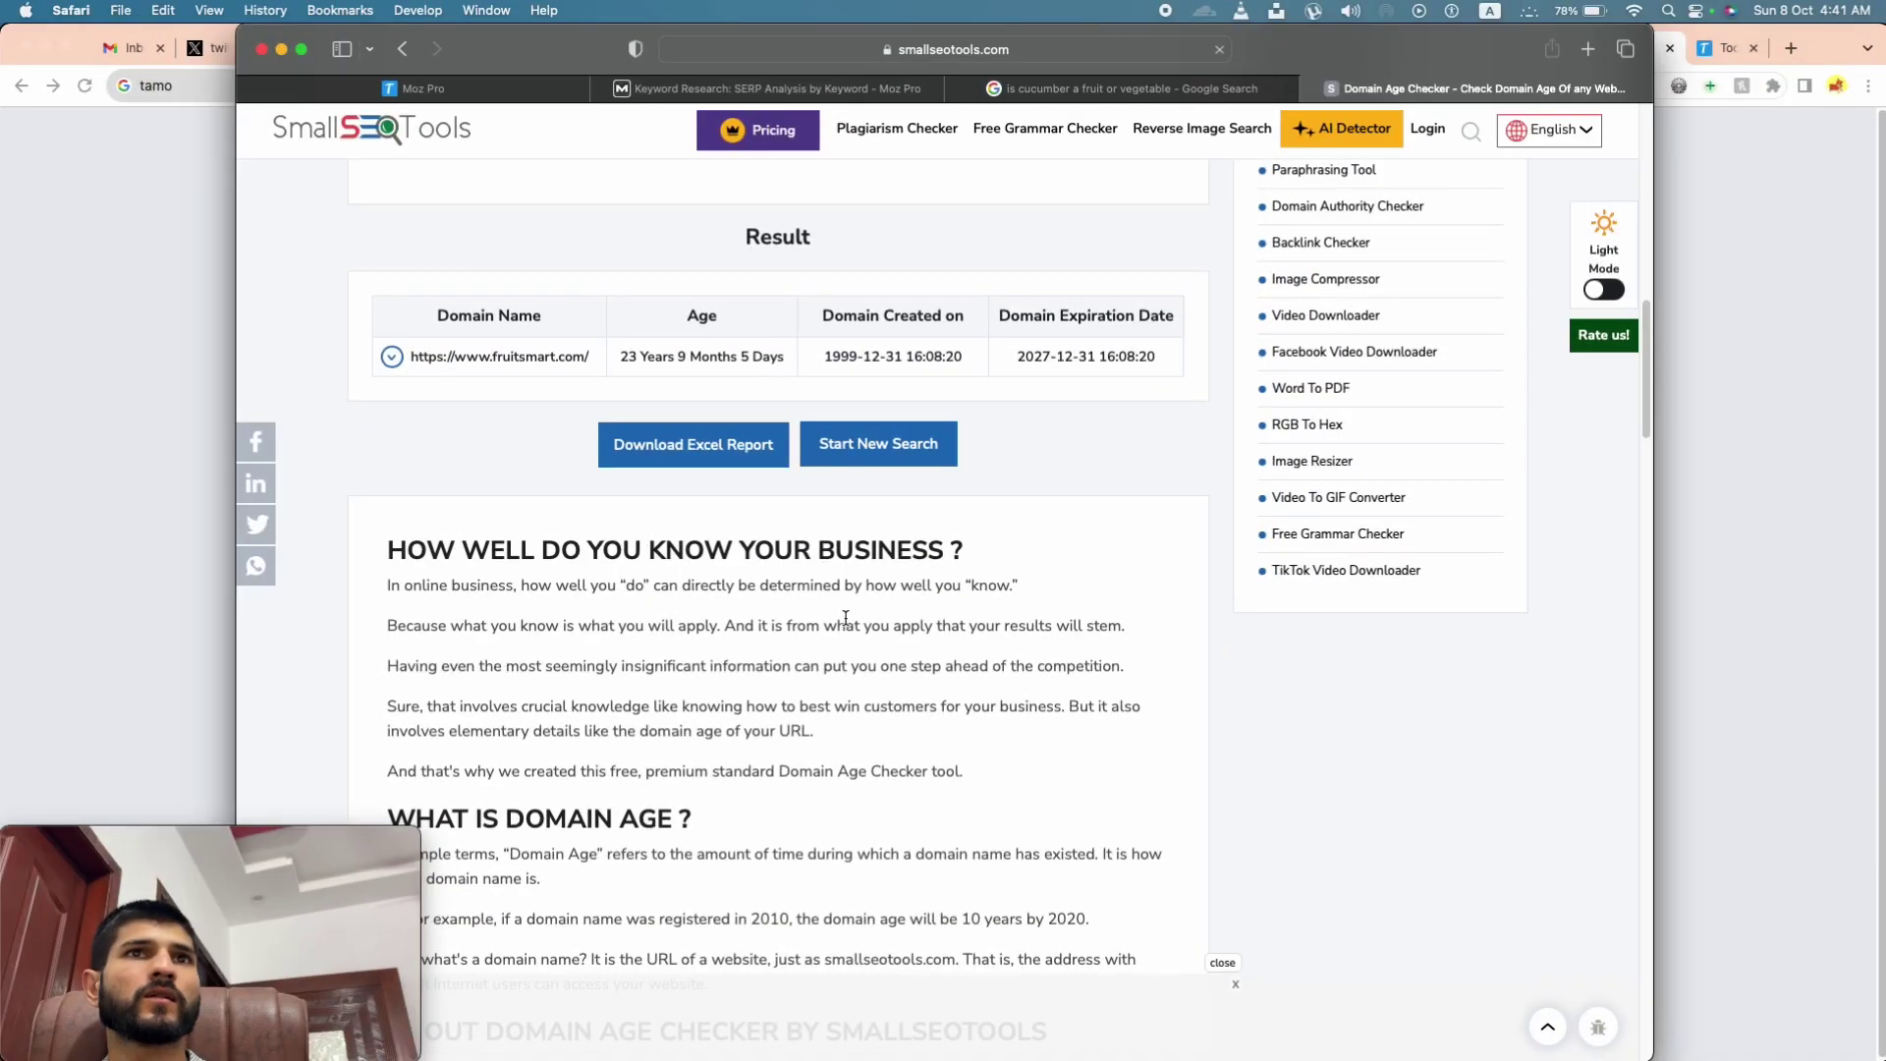
Step: Examine the age of fruitsmart.com in the result table and dismiss the advertisement and reCAPTCHA pop-ups
{"action": "scroll", "coordinate": [850, 601], "scroll_direction": "up", "scroll_amount": 2}
{"action": "left_click_drag", "start_coordinate": [625, 512], "coordinate": [677, 510]}
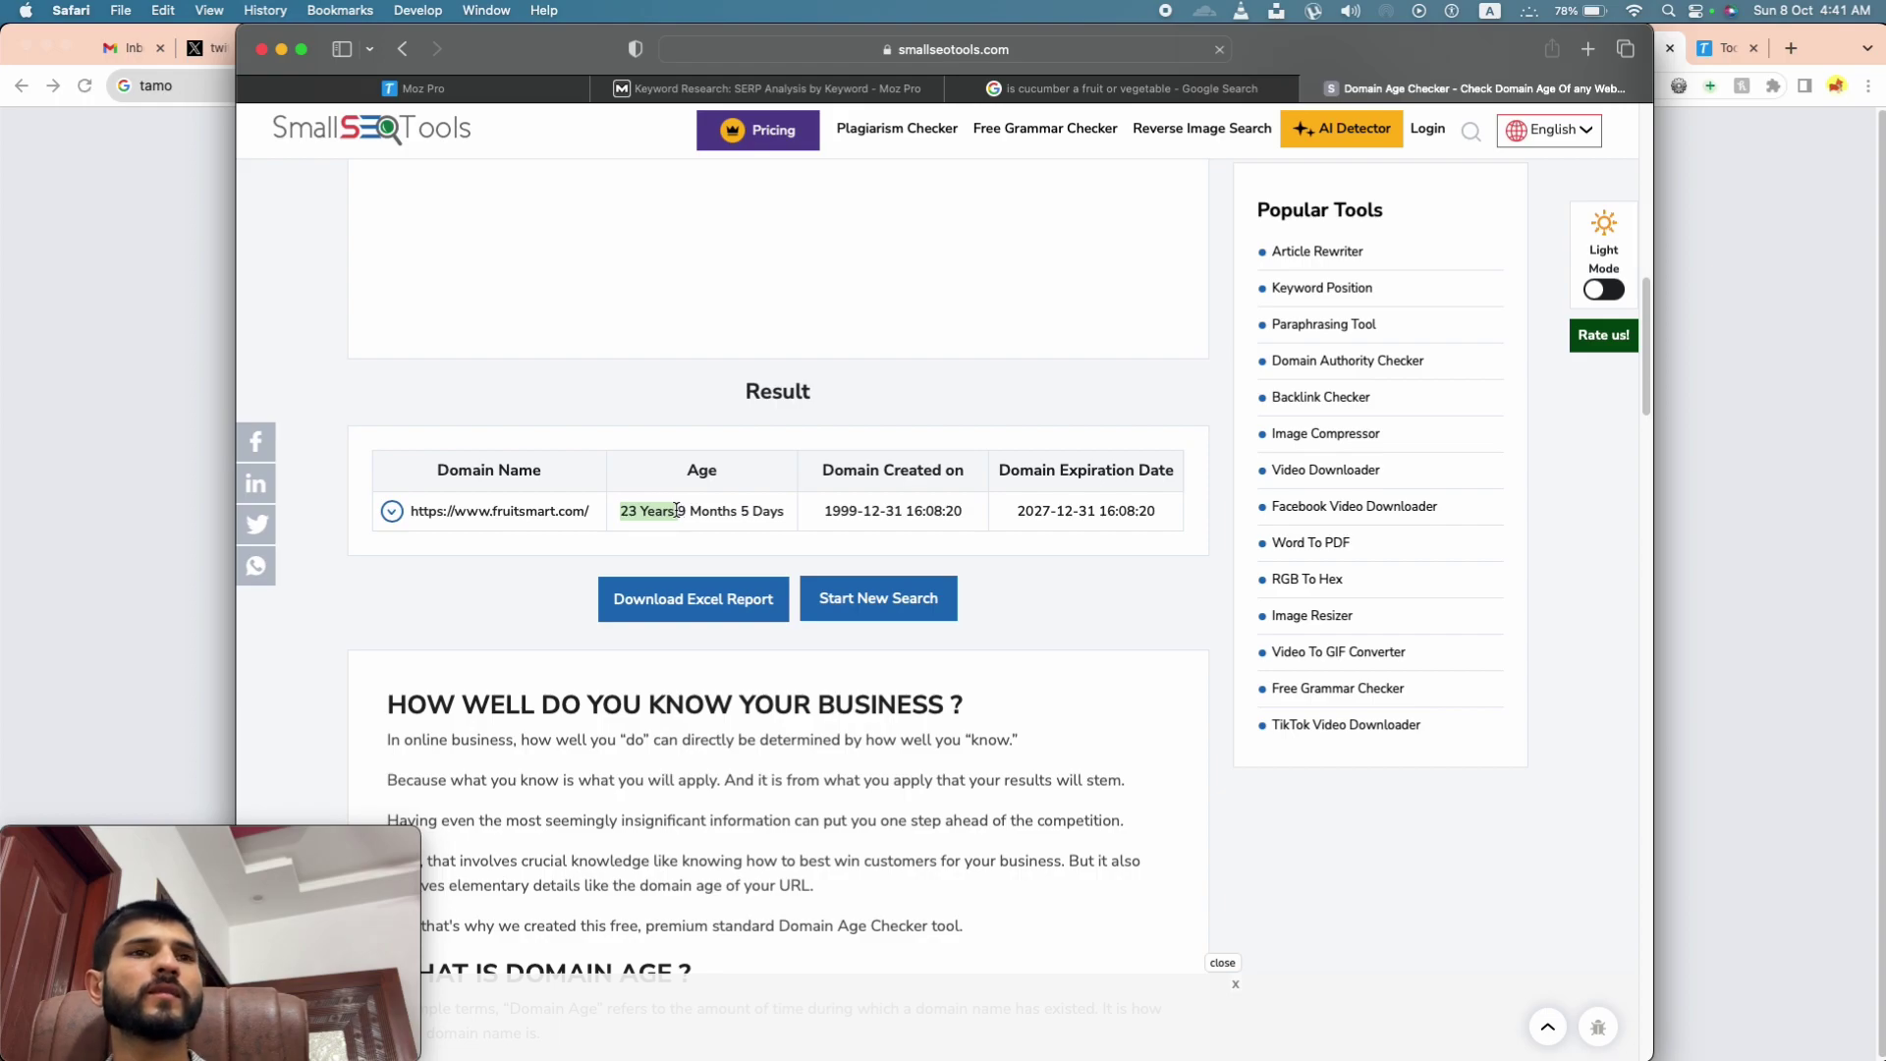
{"action": "triple_click", "coordinate": [677, 502]}
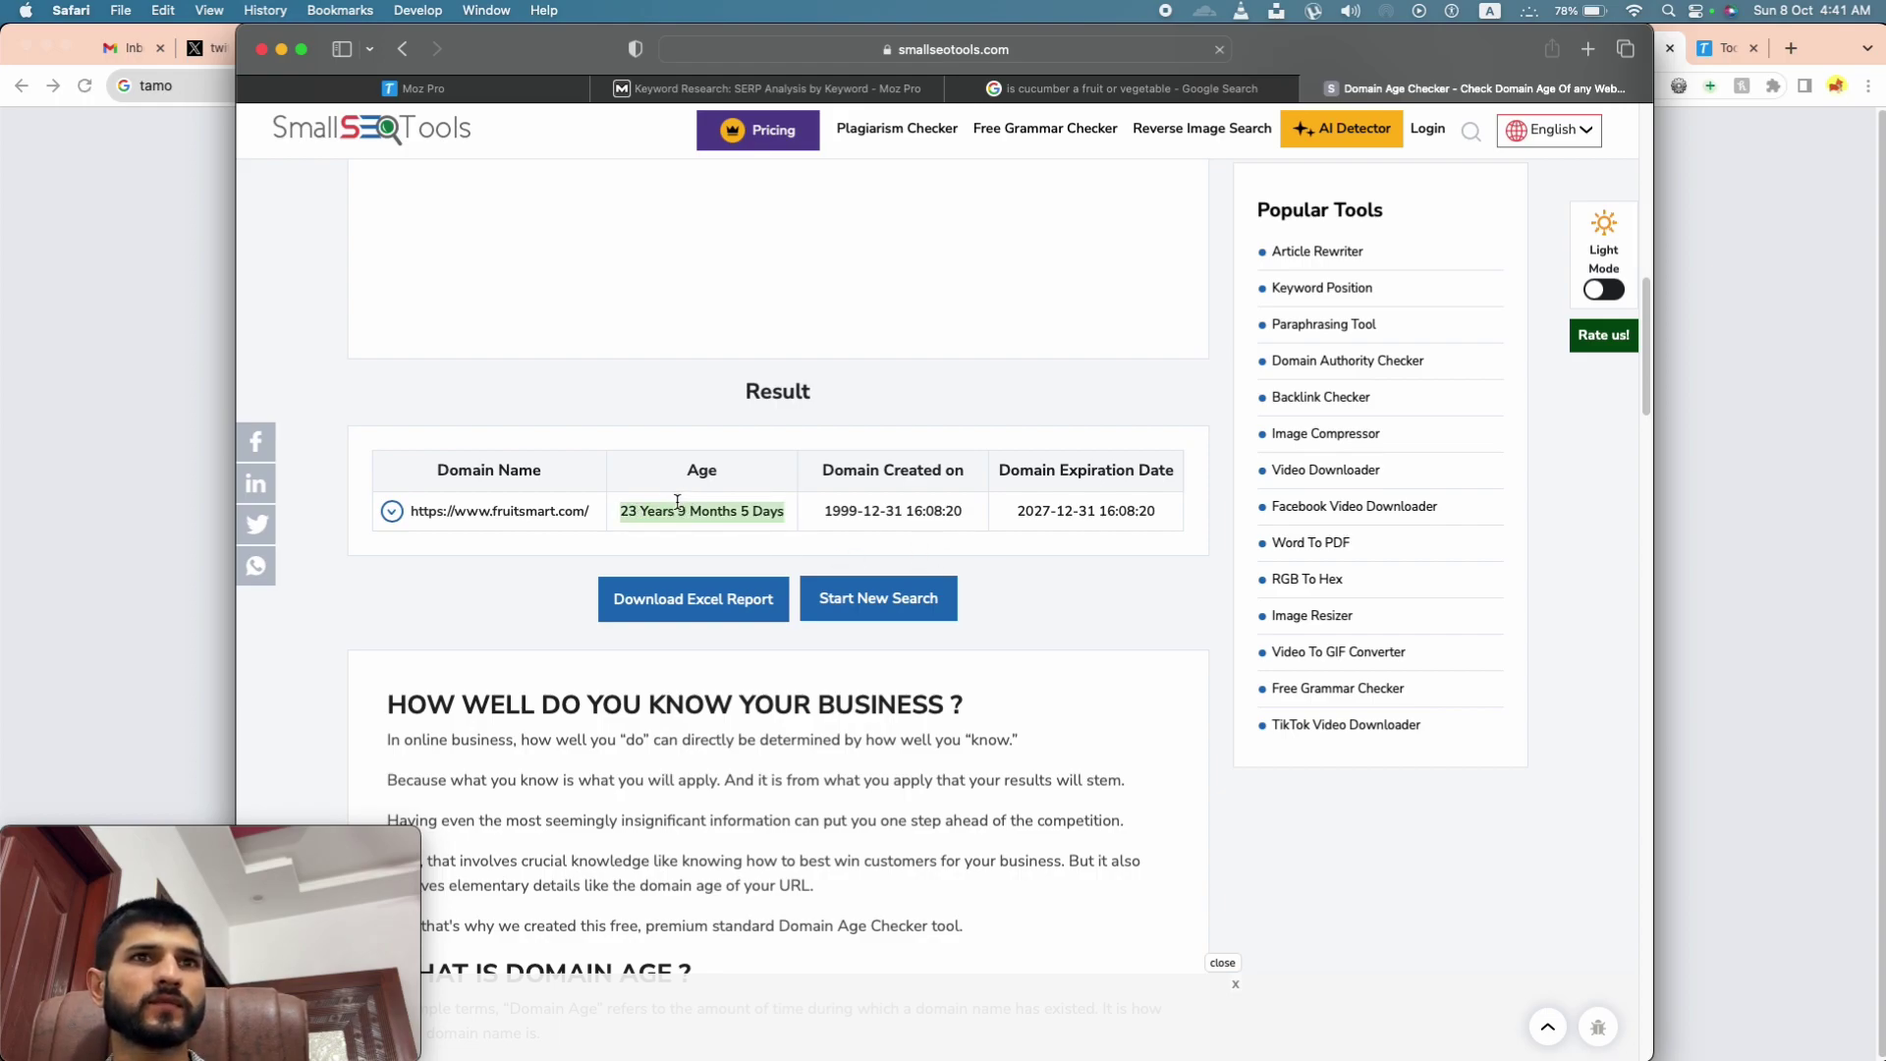
{"action": "scroll", "coordinate": [801, 497], "scroll_direction": "up", "scroll_amount": 2}
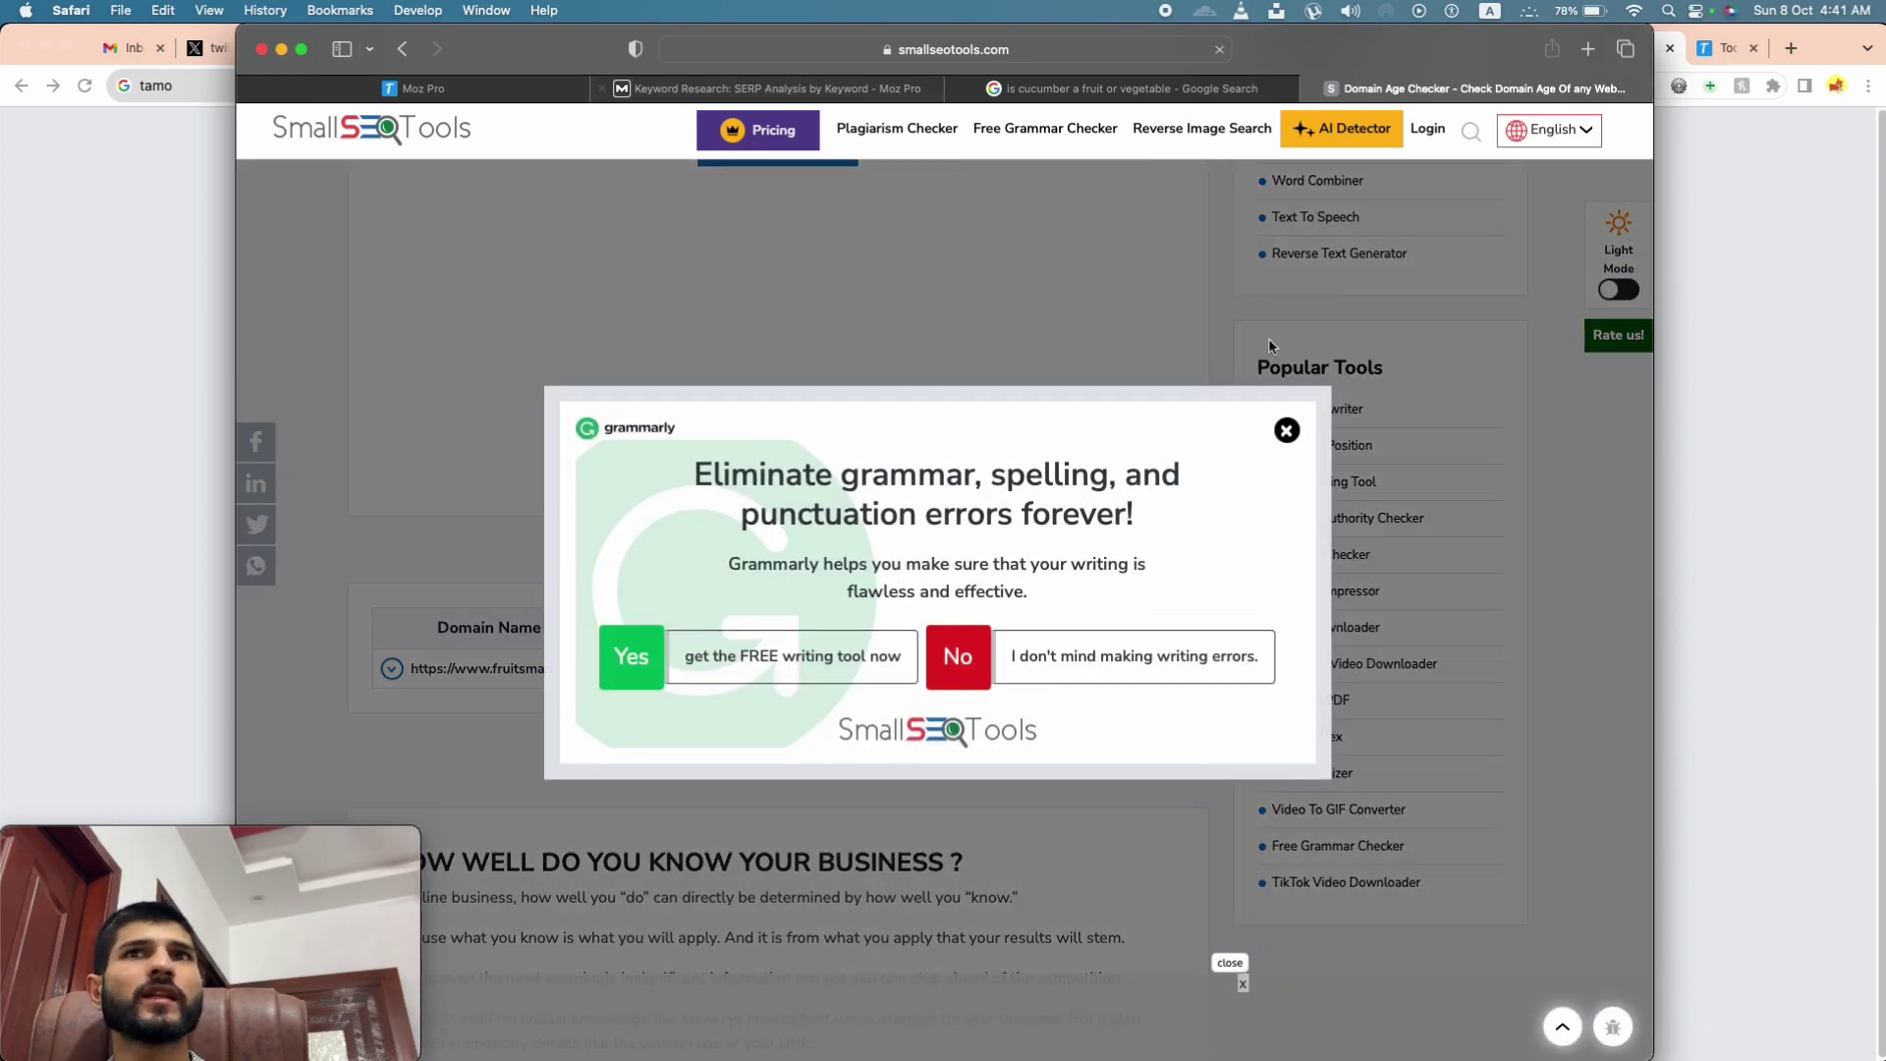
{"action": "left_click", "coordinate": [1286, 430]}
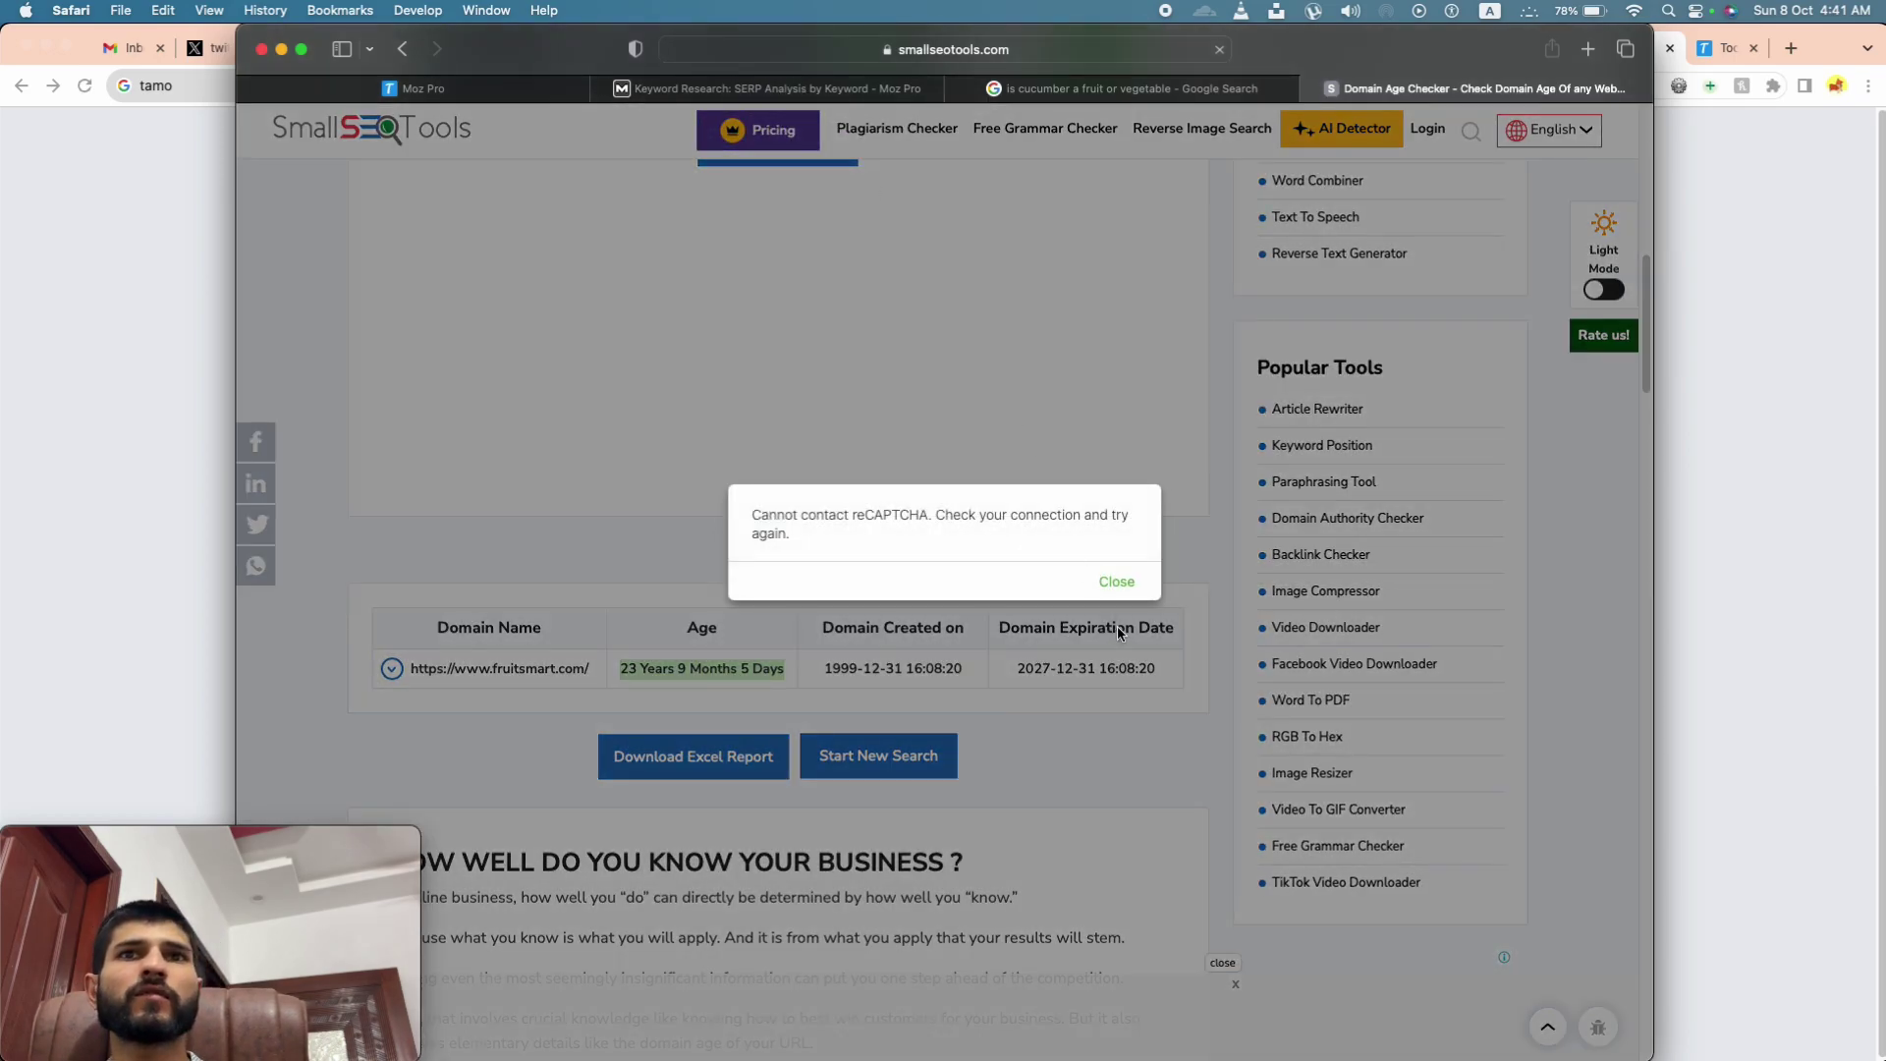
{"action": "left_click", "coordinate": [1116, 584]}
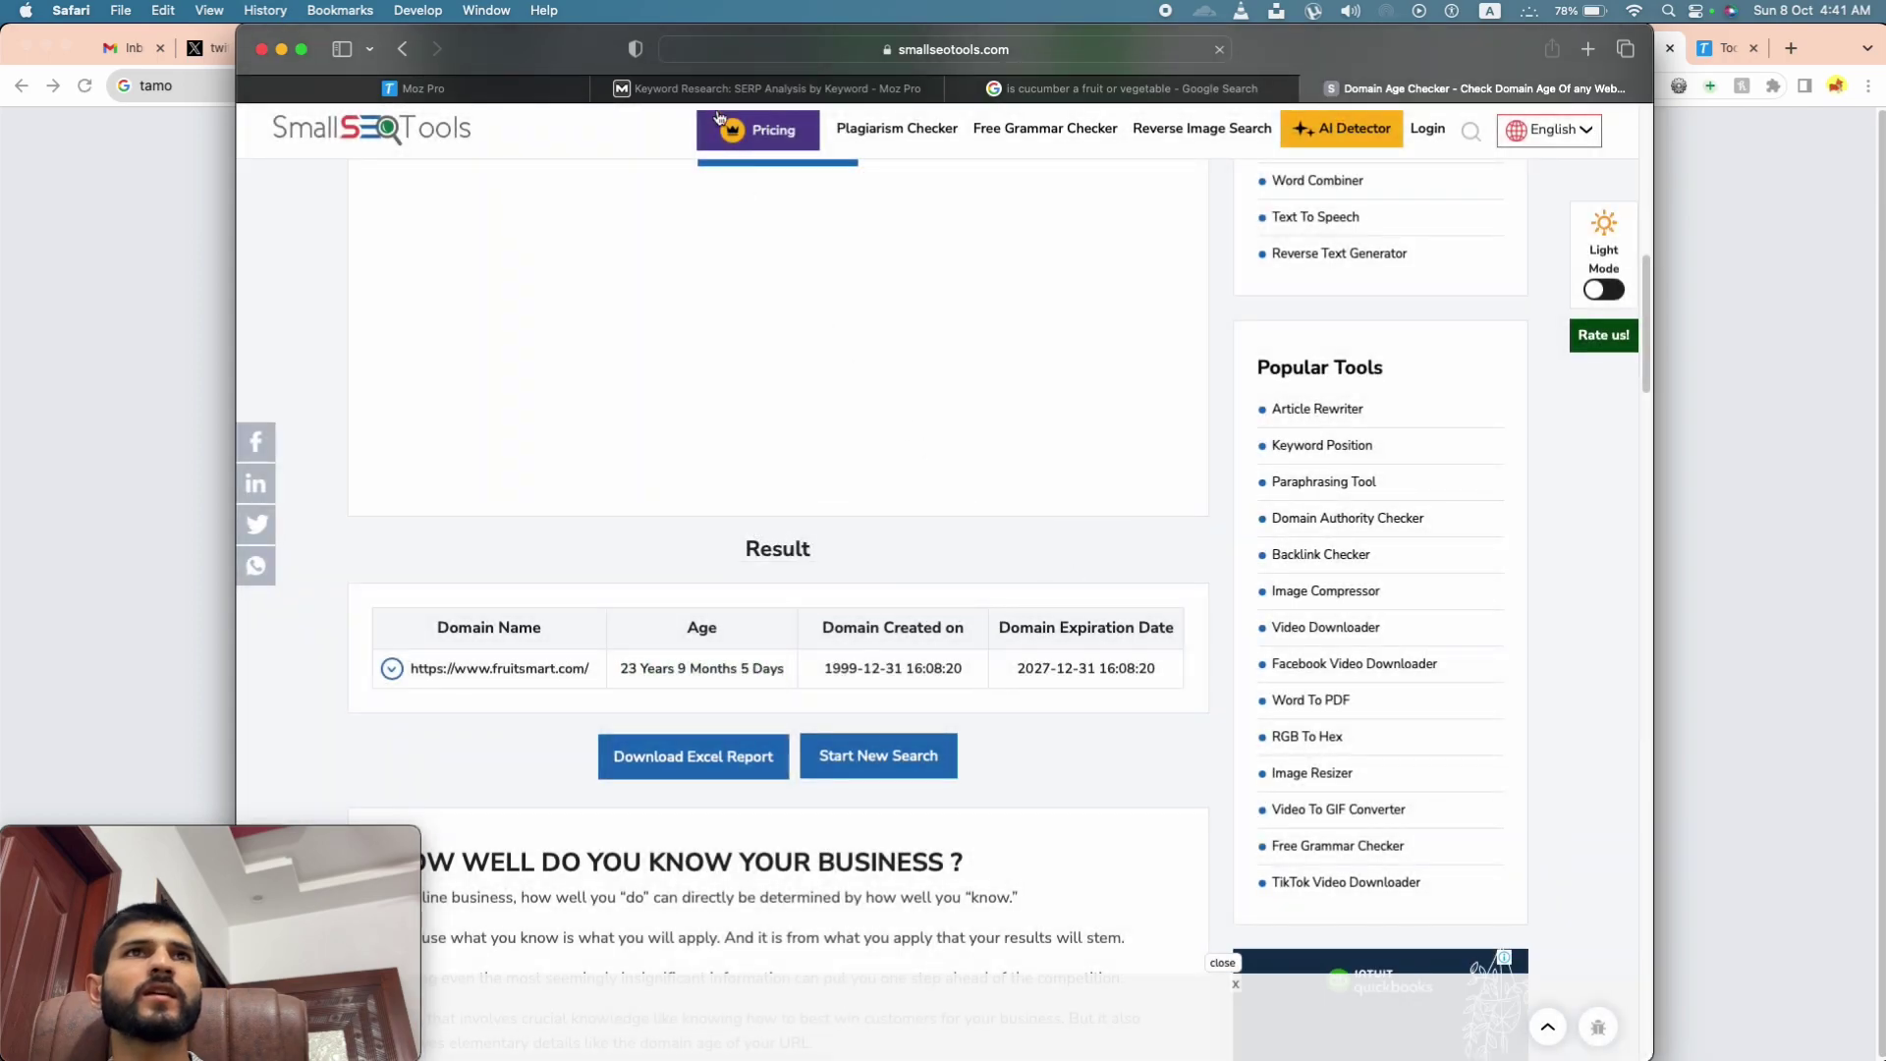
Step: Return to the Moz SERP analysis and review the authority metrics of the ranking pages down to the seventh result
{"action": "mouse_move", "coordinate": [757, 92]}
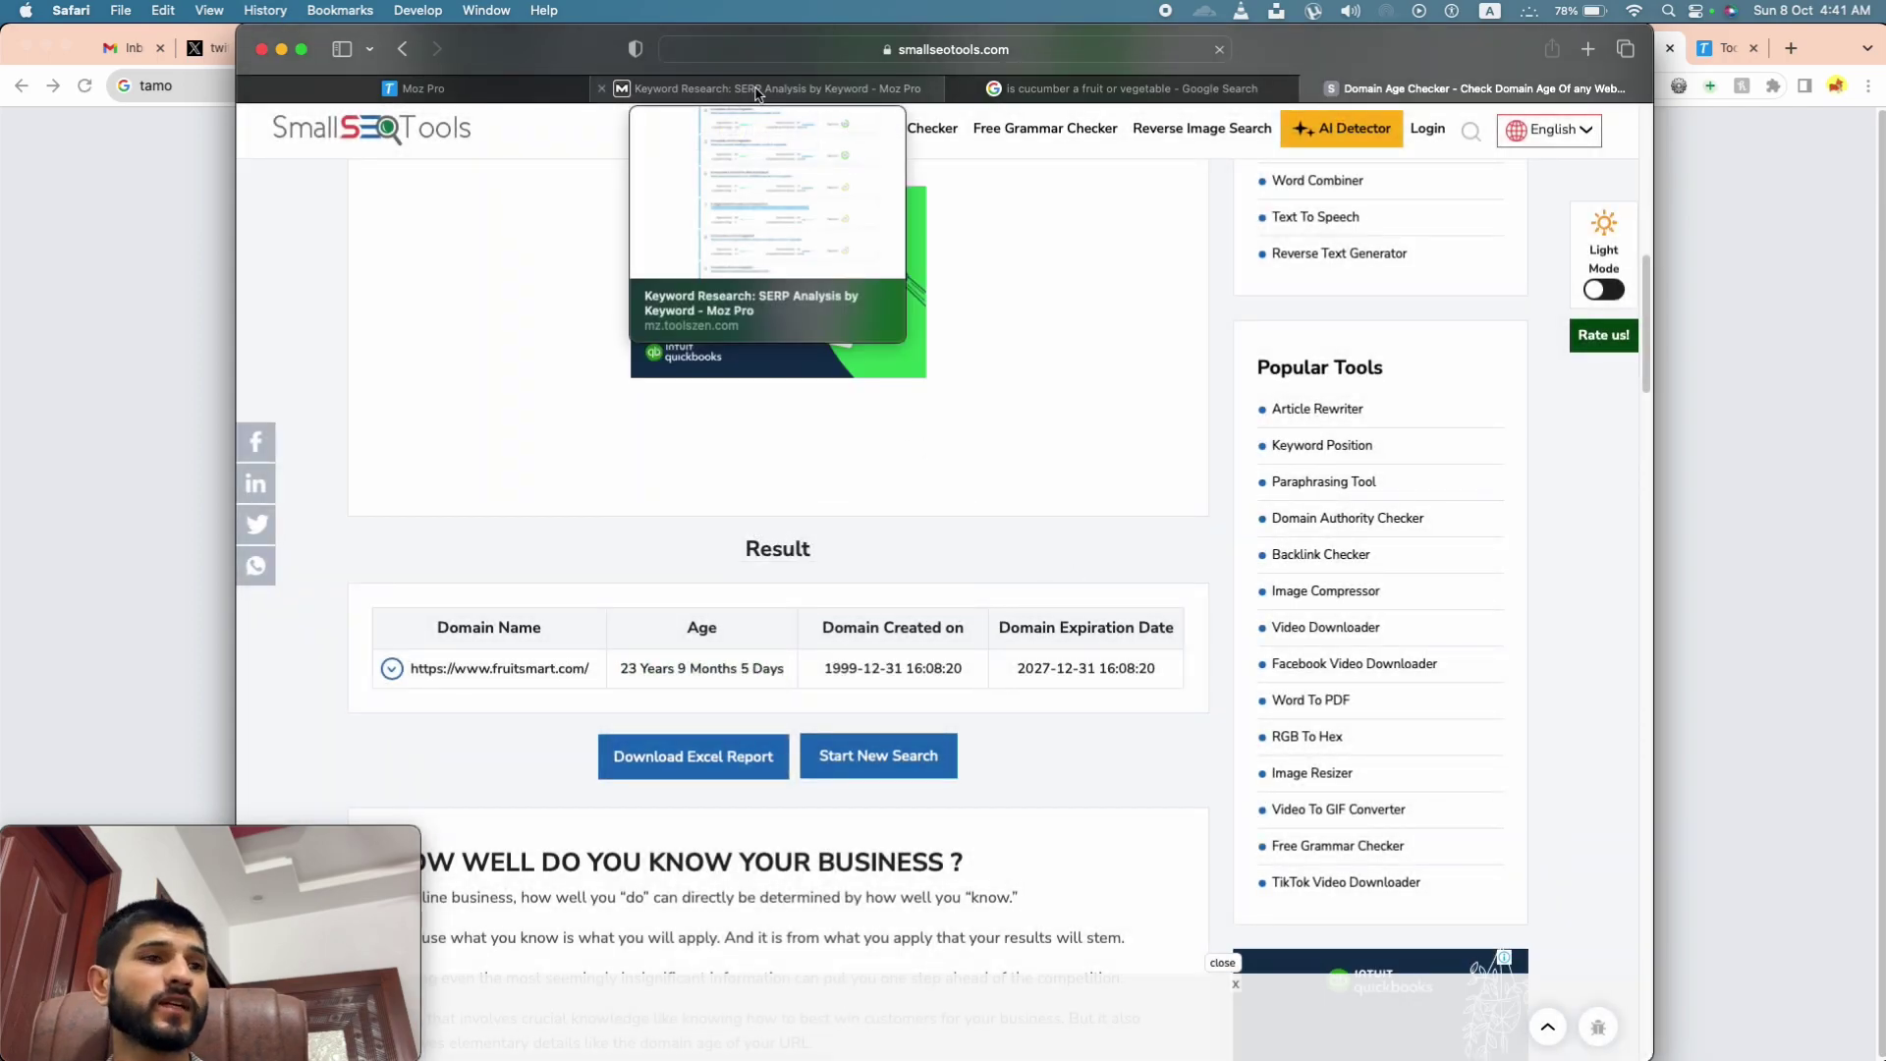
{"action": "left_click", "coordinate": [758, 93]}
{"action": "scroll", "coordinate": [1152, 769], "scroll_direction": "down", "scroll_amount": 1}
{"action": "scroll", "coordinate": [1152, 769], "scroll_direction": "up", "scroll_amount": 1}
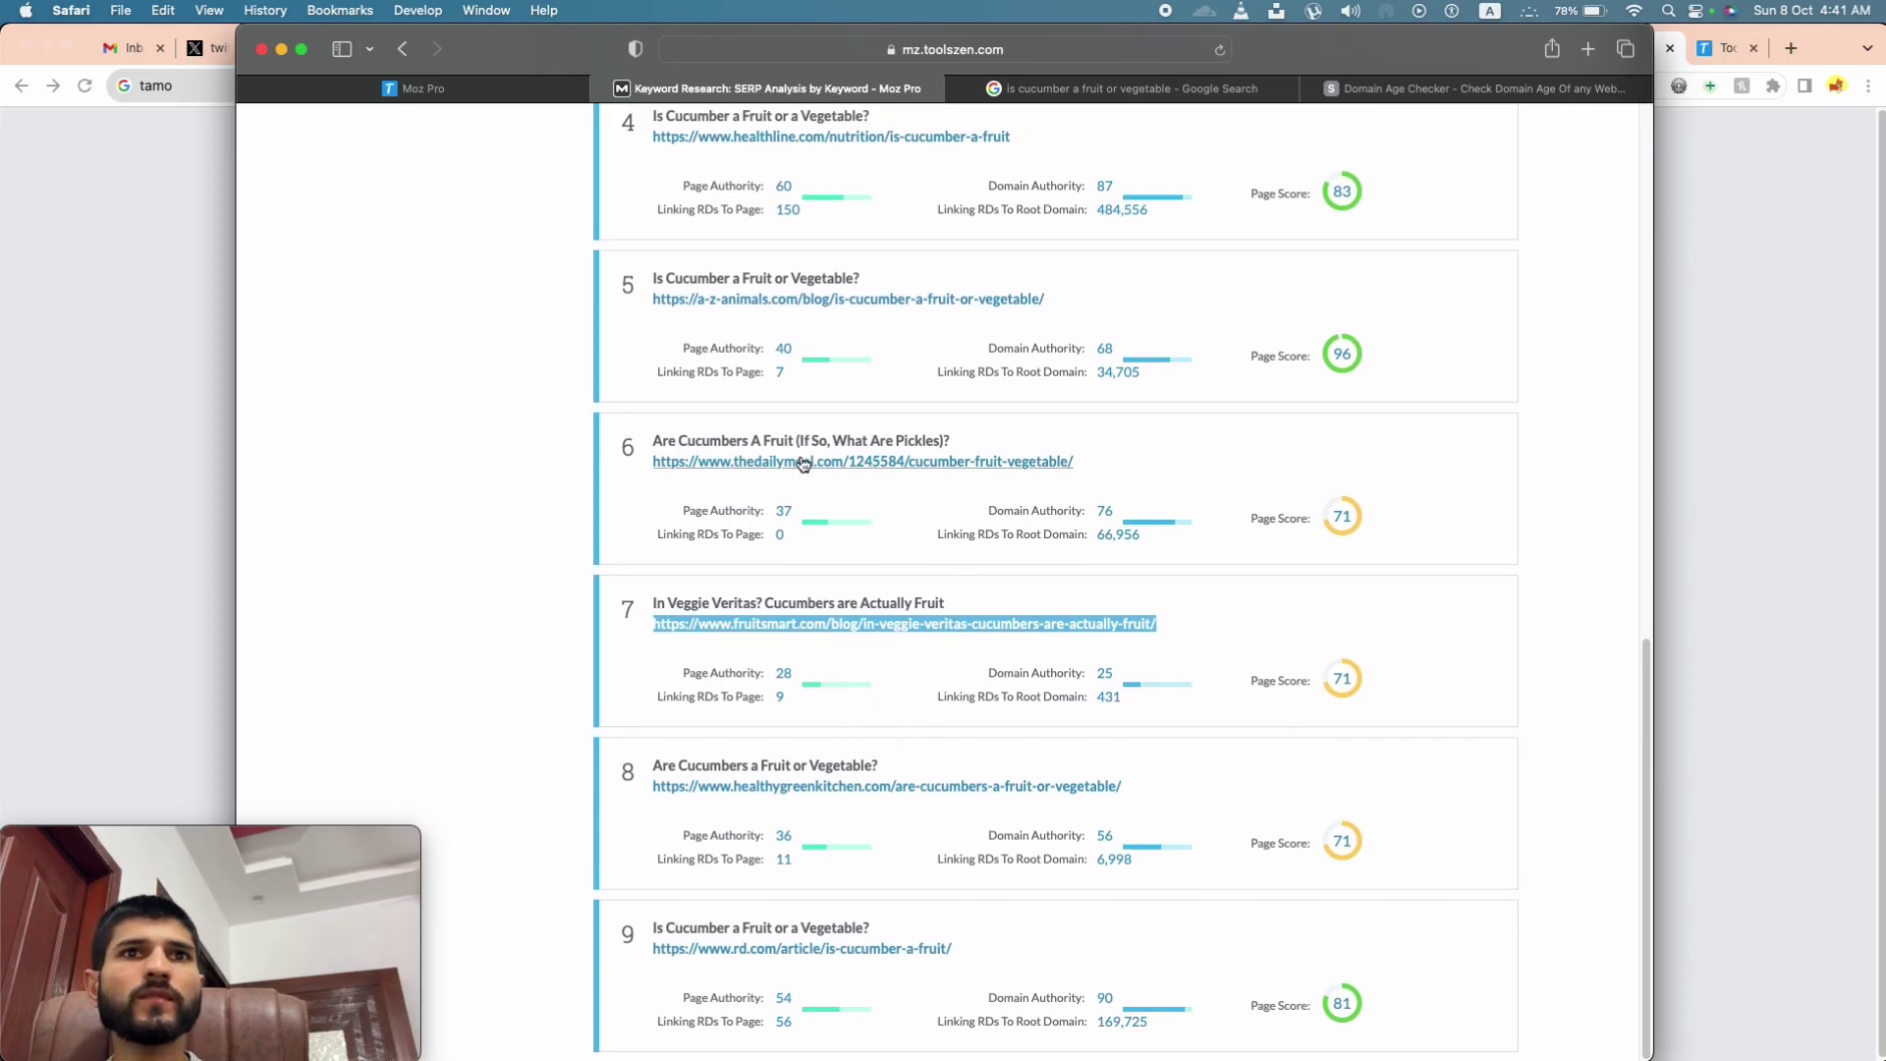
{"action": "double_click", "coordinate": [938, 649]}
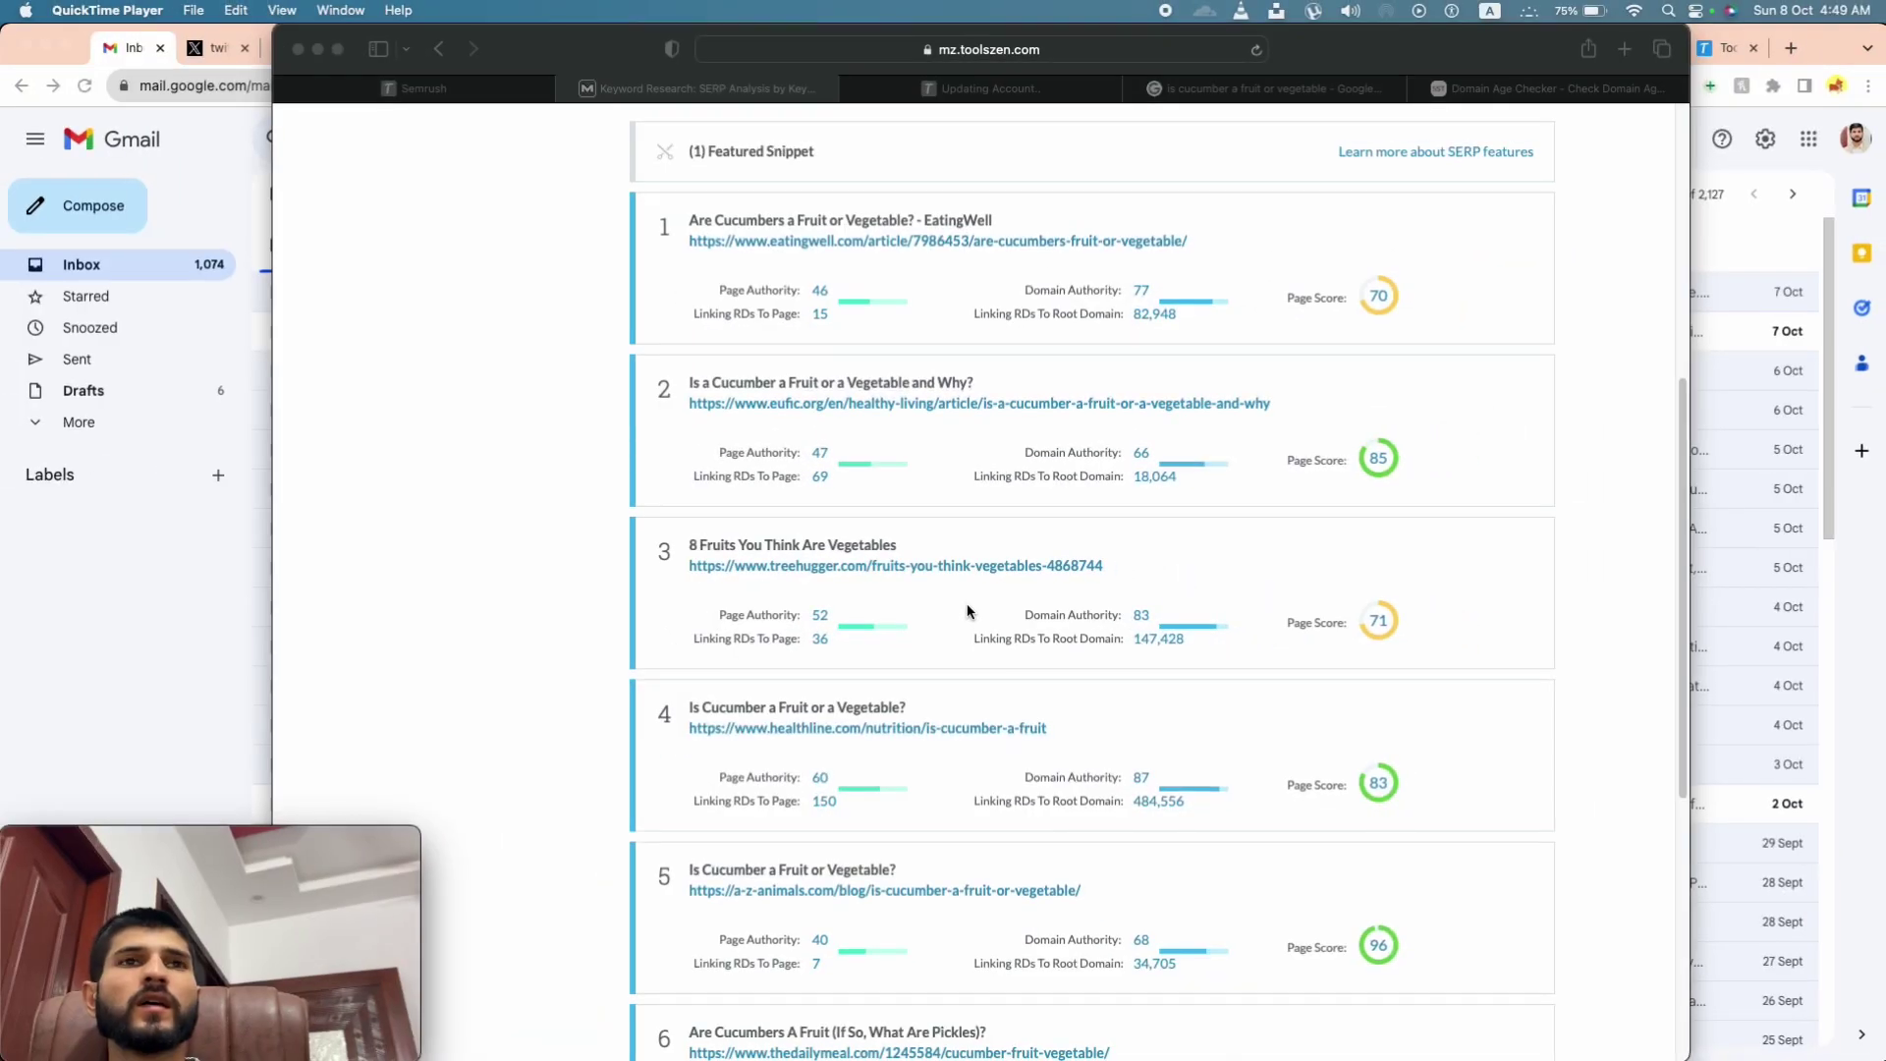
{"action": "scroll", "coordinate": [967, 611], "scroll_direction": "up", "scroll_amount": 3}
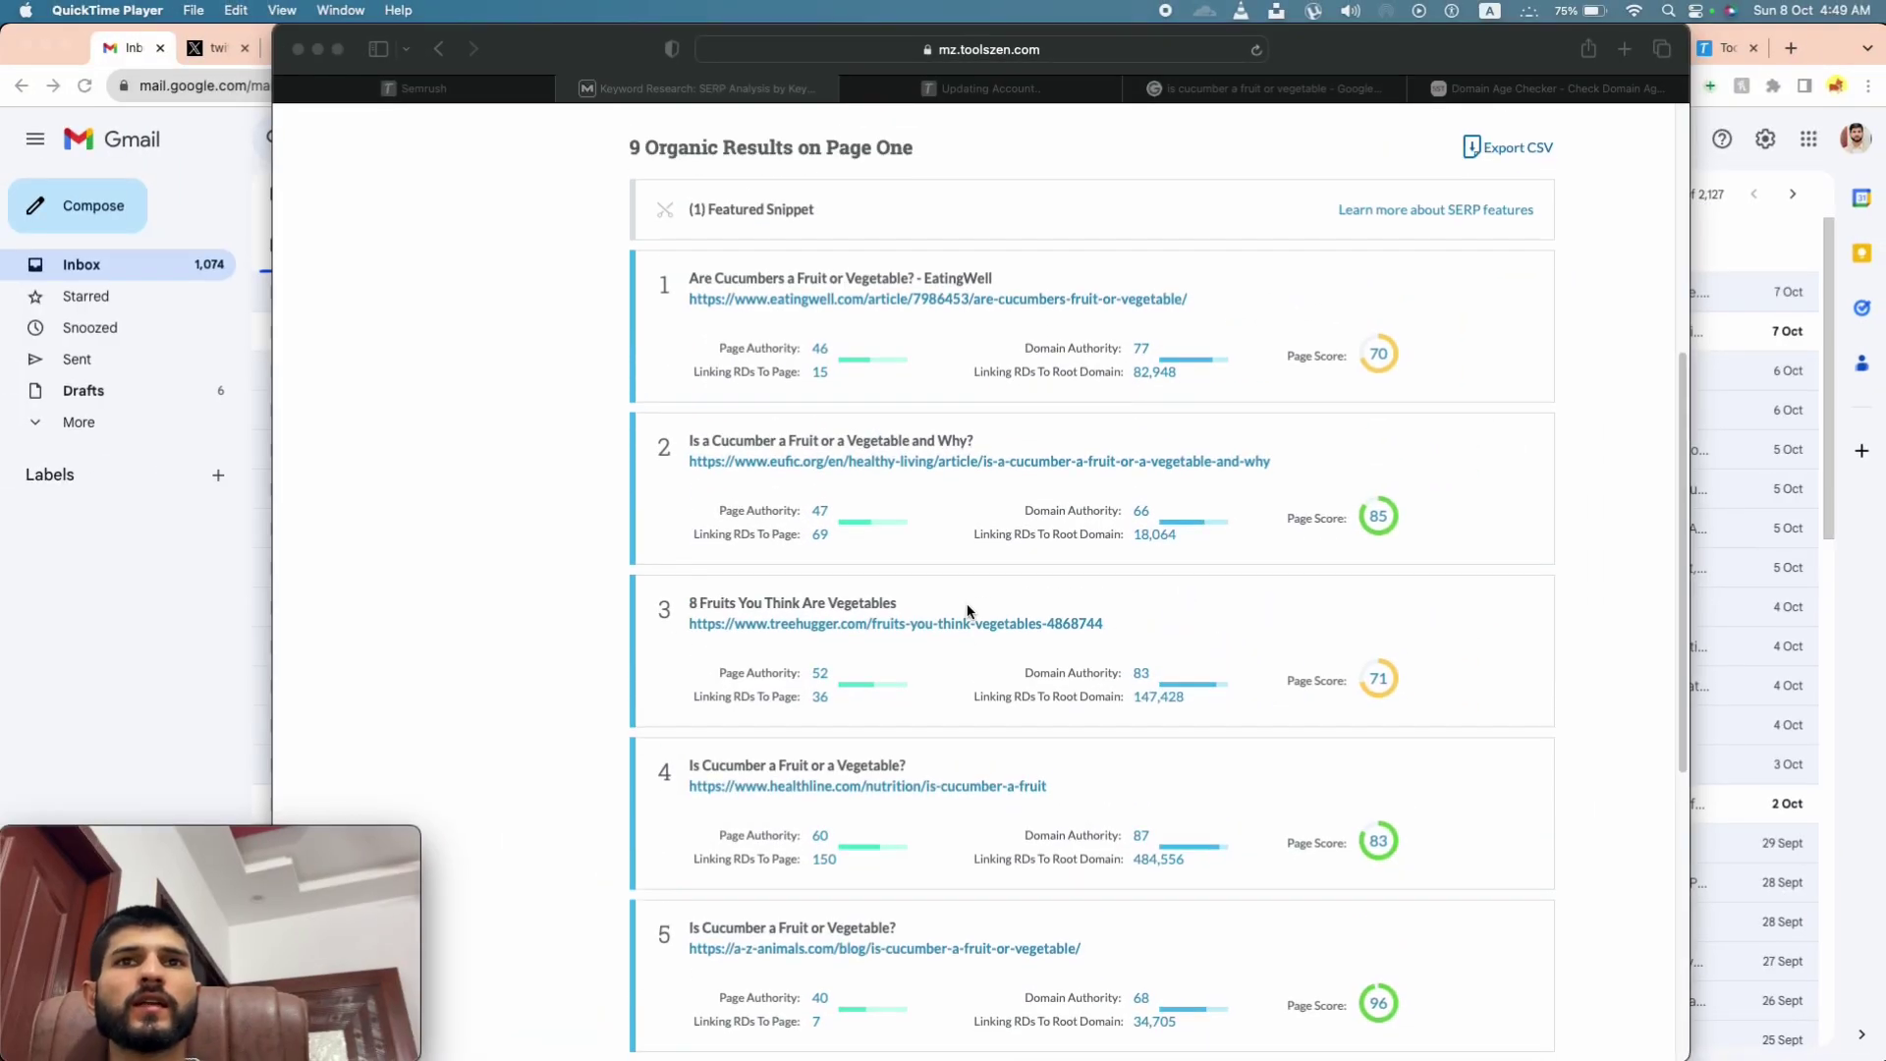
{"action": "scroll", "coordinate": [968, 611], "scroll_direction": "down", "scroll_amount": 2}
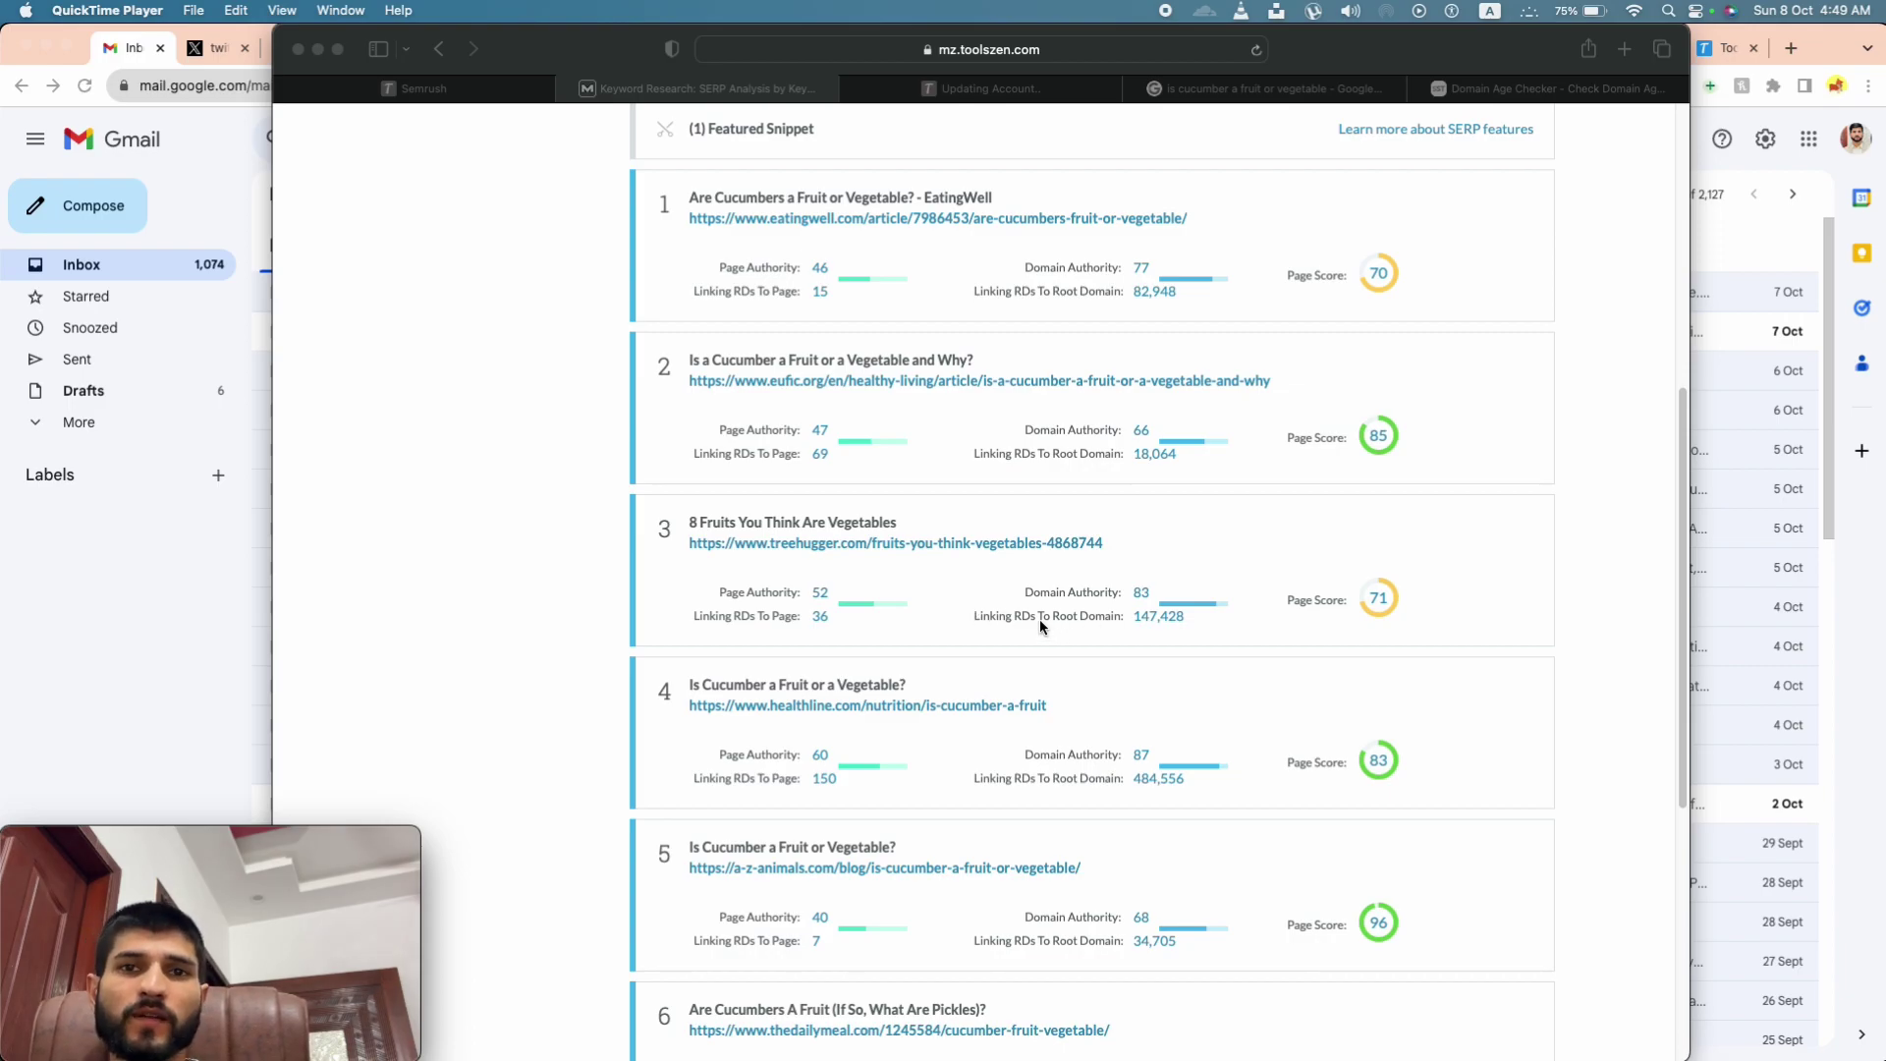
{"action": "scroll", "coordinate": [1065, 604], "scroll_direction": "down", "scroll_amount": 2}
{"action": "scroll", "coordinate": [1081, 602], "scroll_direction": "down", "scroll_amount": 7}
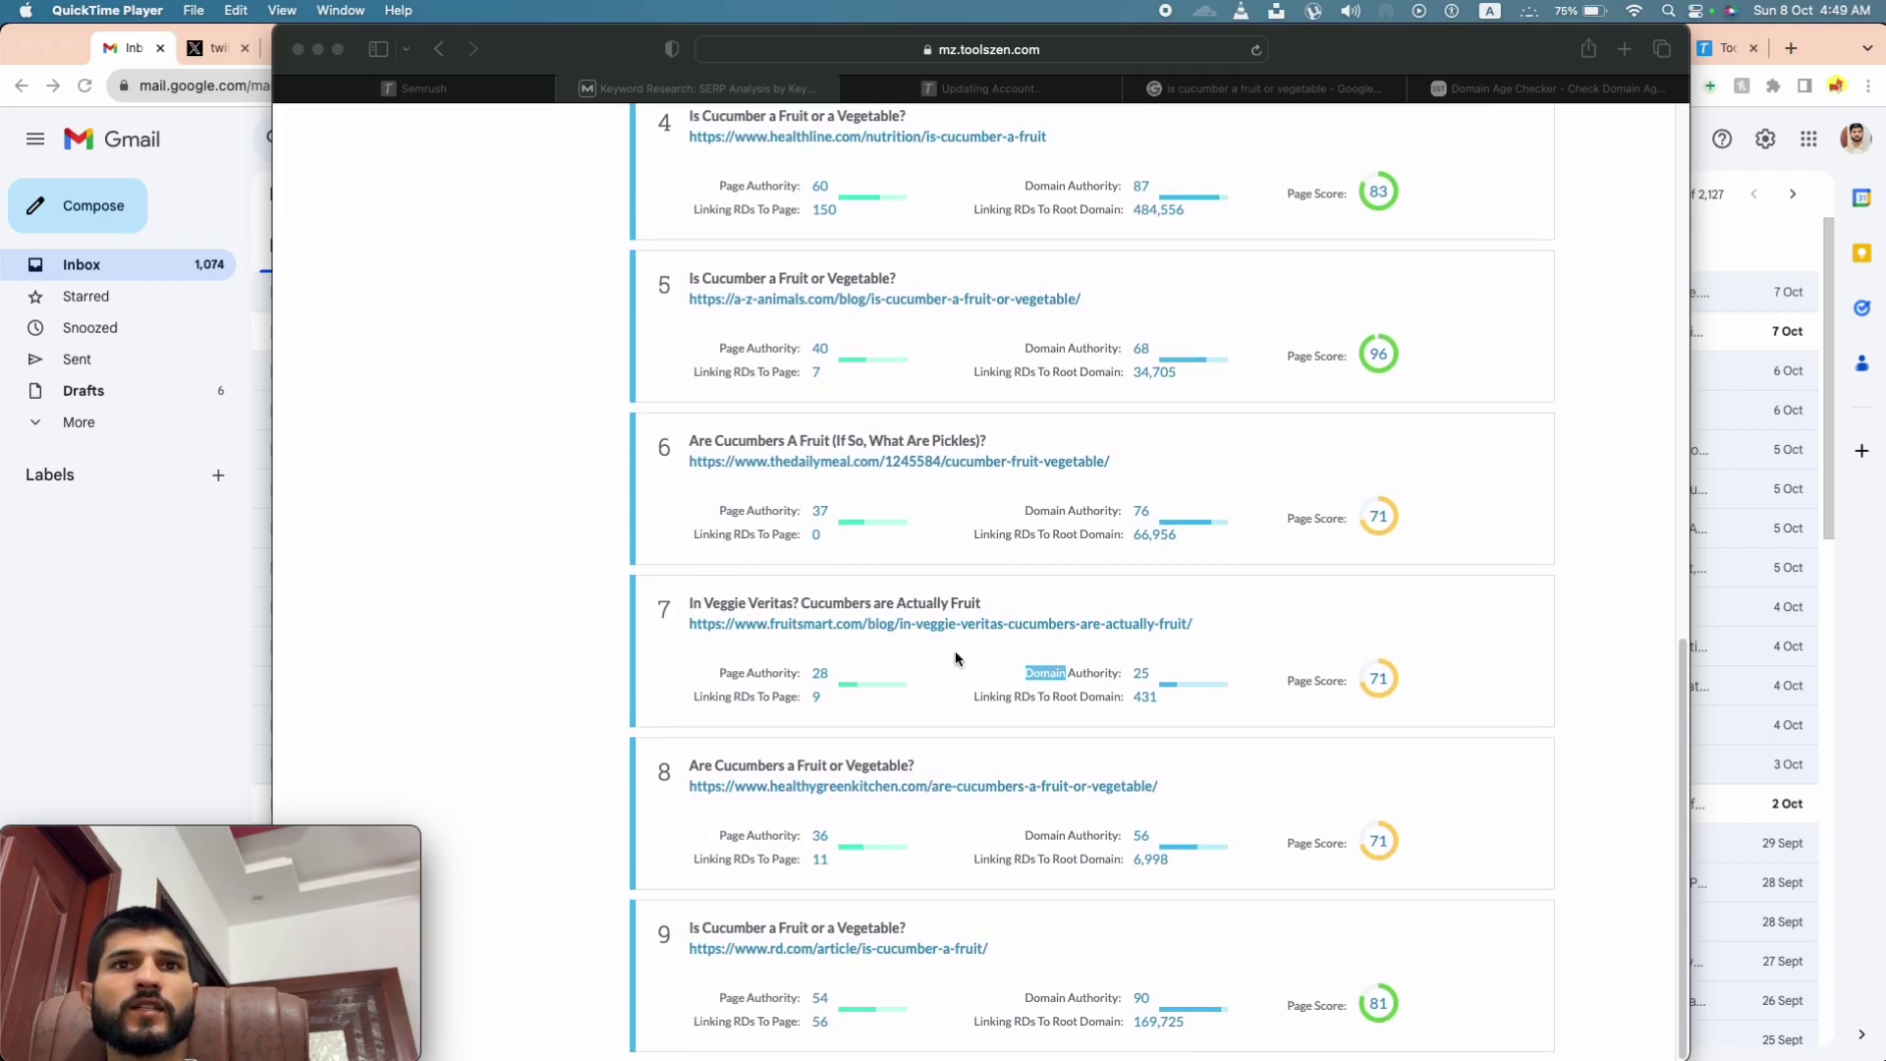
Step: Examine the linking root domains figure of the seventh result from fruitsmart.com, highlighting that line
{"action": "left_click", "coordinate": [955, 656]}
{"action": "left_click_drag", "start_coordinate": [972, 698], "coordinate": [1124, 698]}
{"action": "left_click", "coordinate": [1054, 699]}
{"action": "double_click", "coordinate": [1054, 698]}
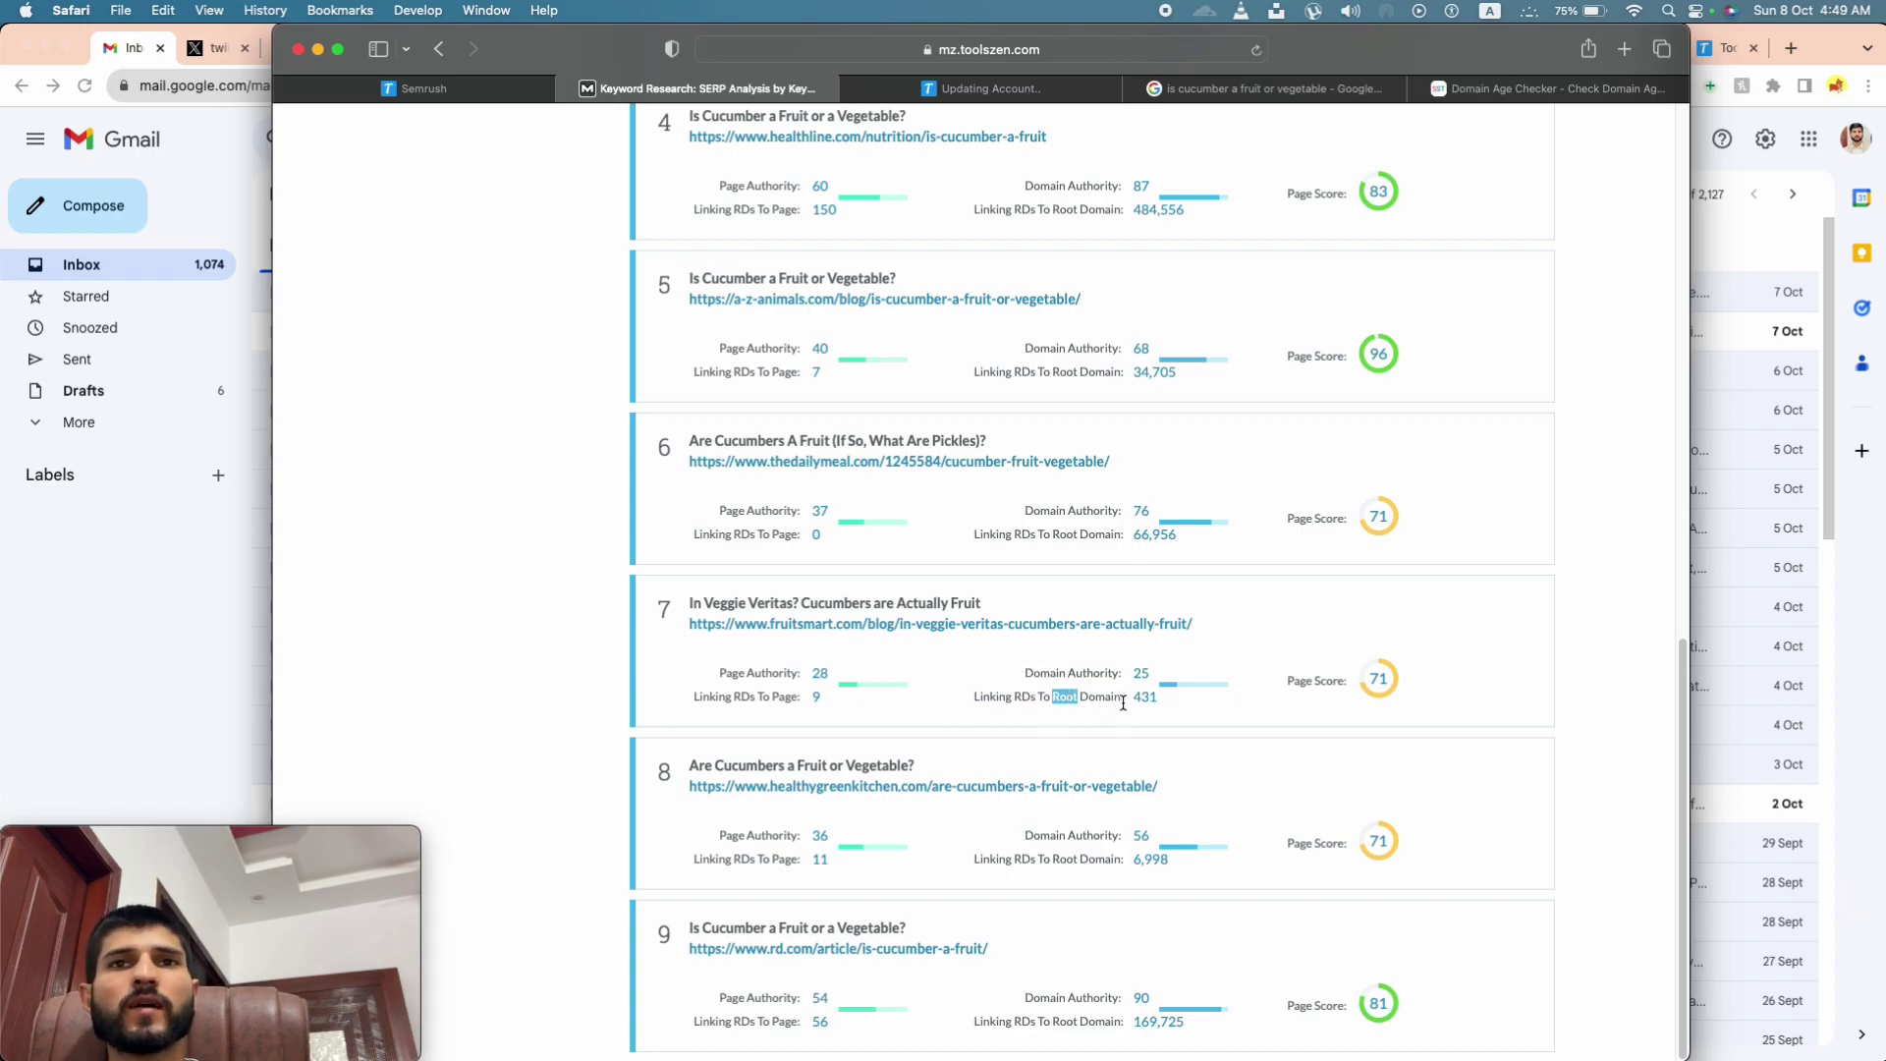
{"action": "left_click_drag", "start_coordinate": [1123, 698], "coordinate": [968, 687]}
{"action": "left_click", "coordinate": [1136, 731]}
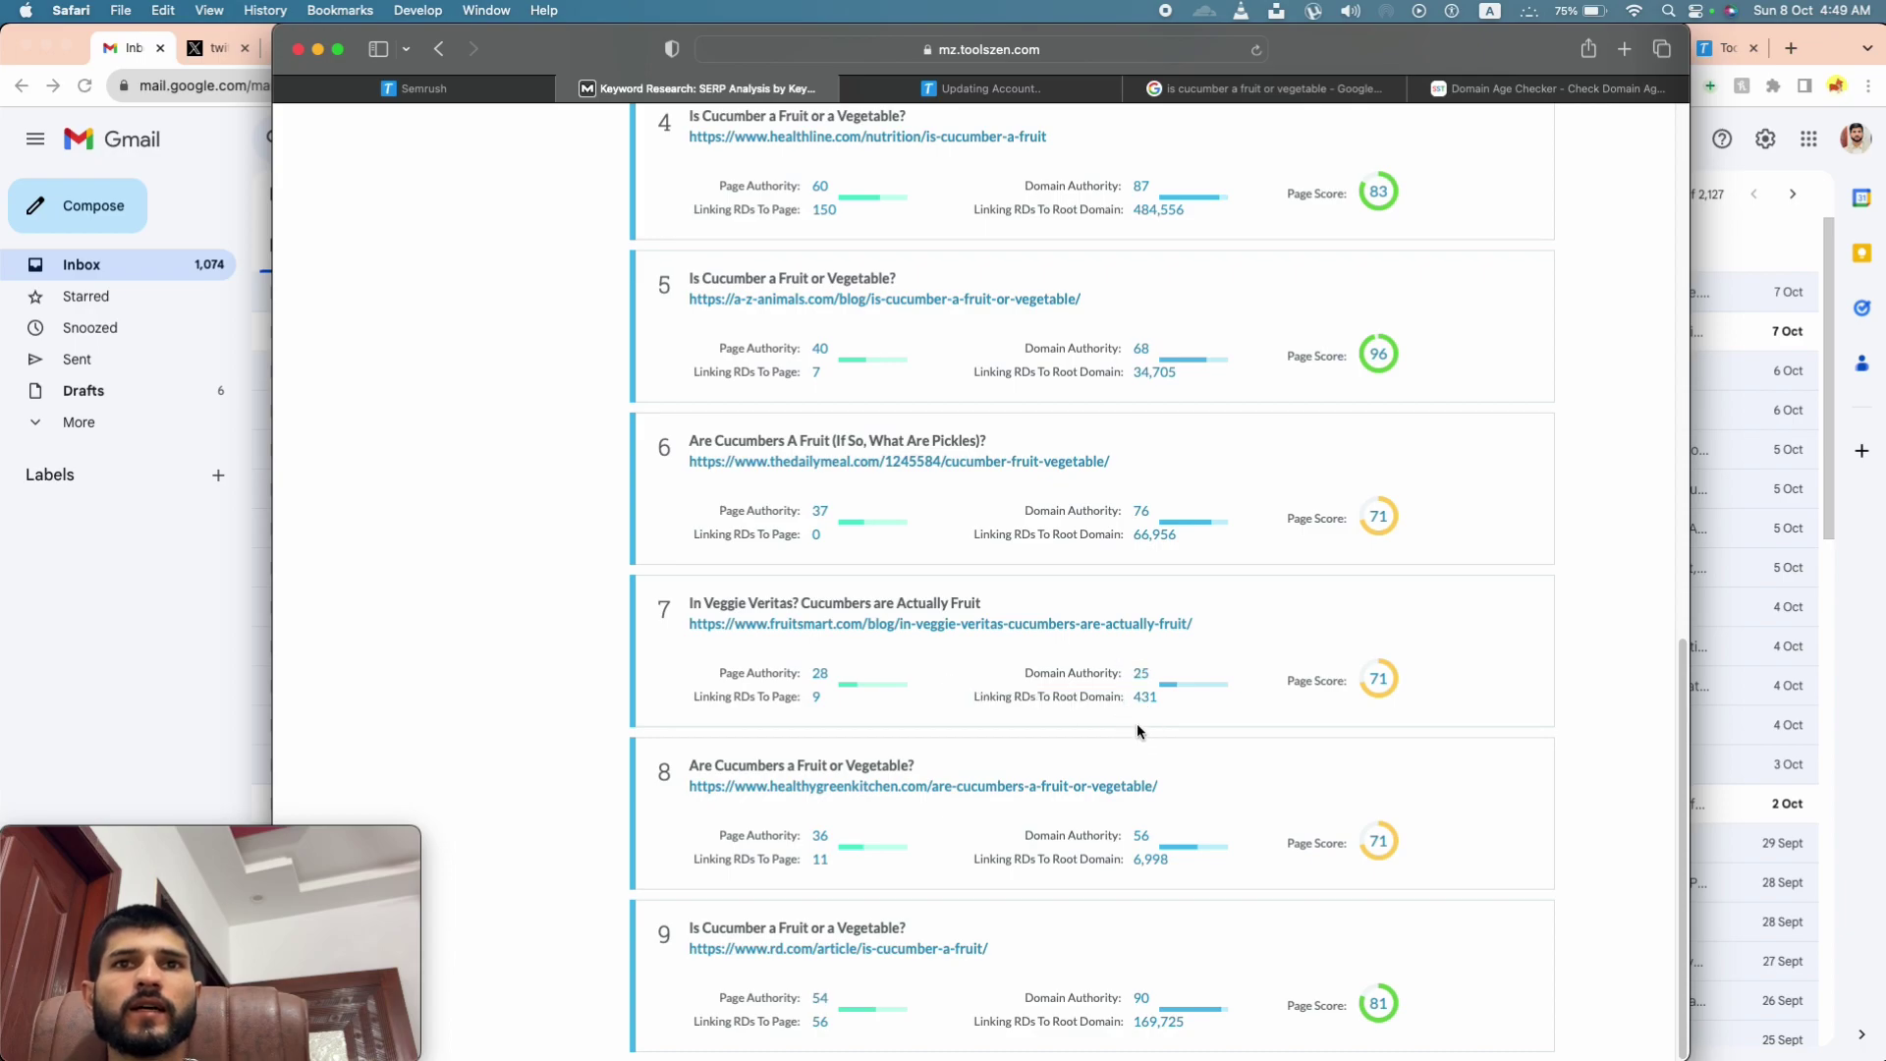
{"action": "left_click", "coordinate": [1074, 695]}
{"action": "left_click_drag", "start_coordinate": [1190, 702], "coordinate": [997, 688]}
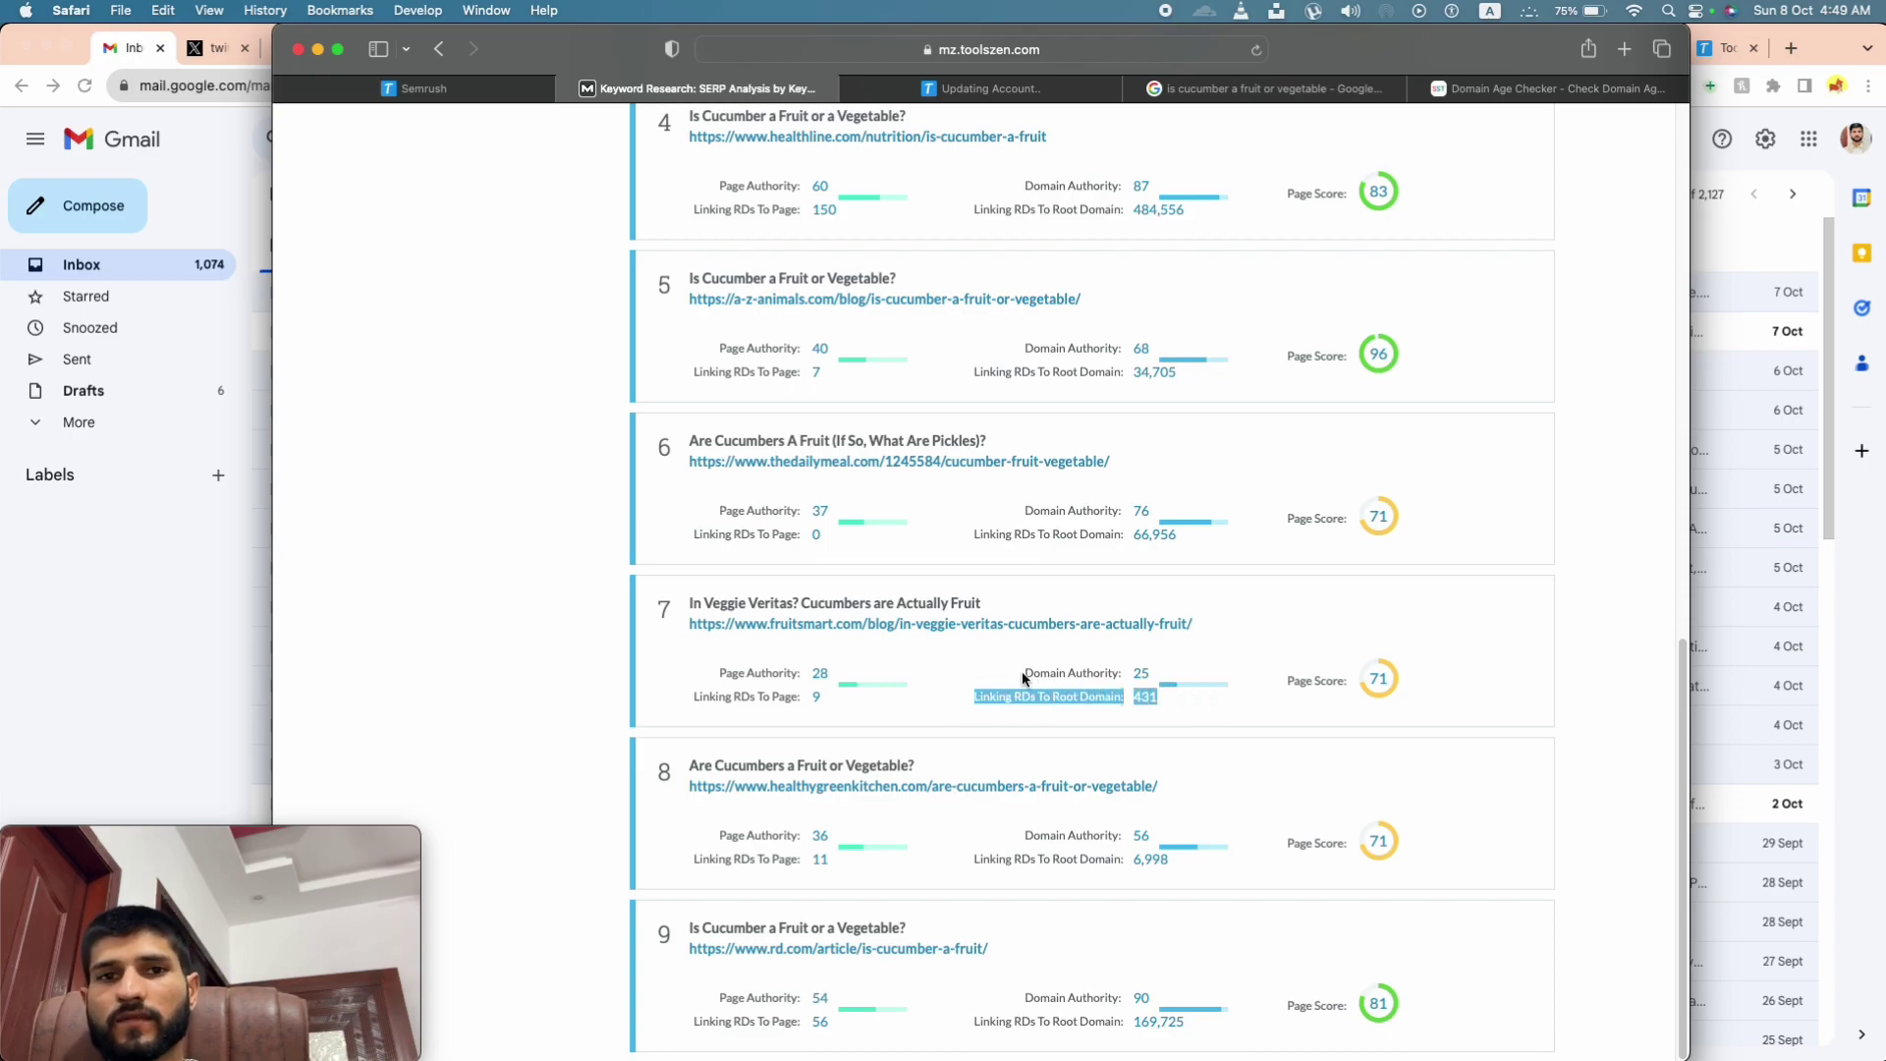